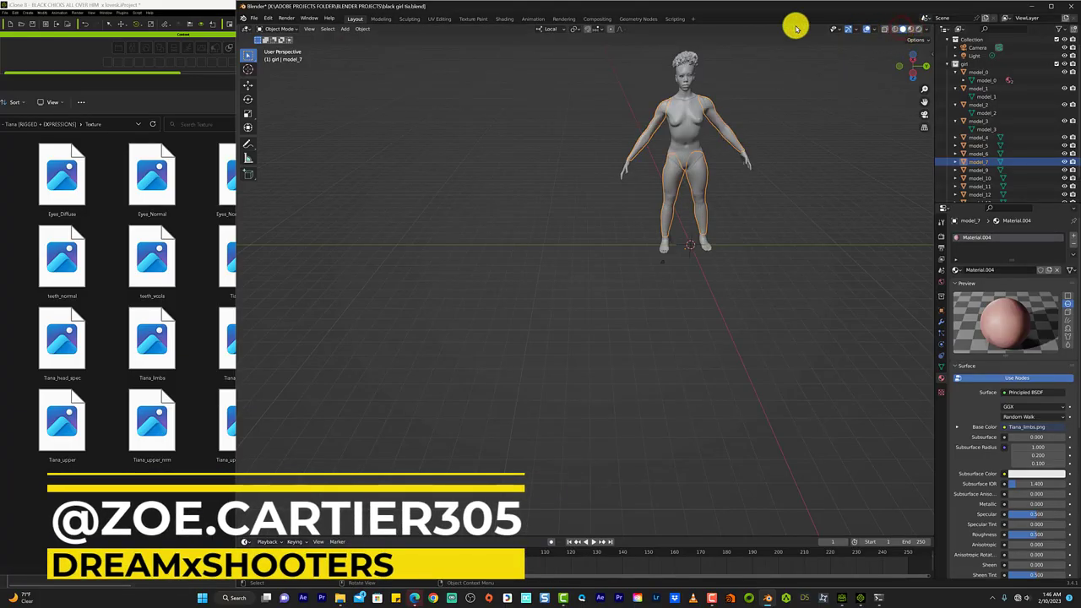
Step: Switch to the Shading workspace and select the limbs Image Texture node in Material.004
click(506, 19)
click(529, 420)
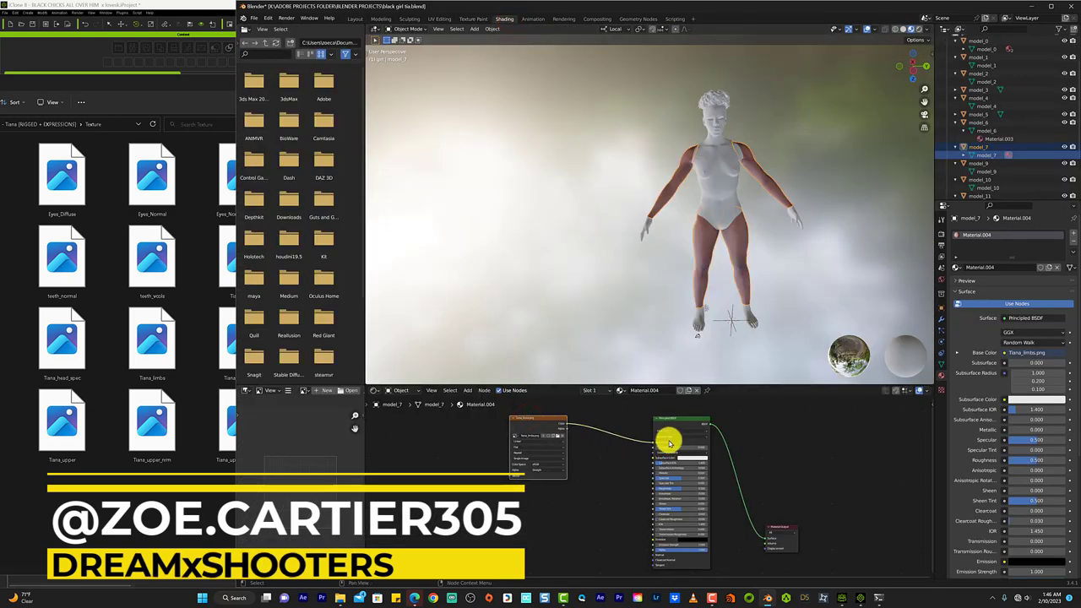
Step: Enlarge the Shader Editor by raising its border with the viewport
scroll(667, 443, up, 1)
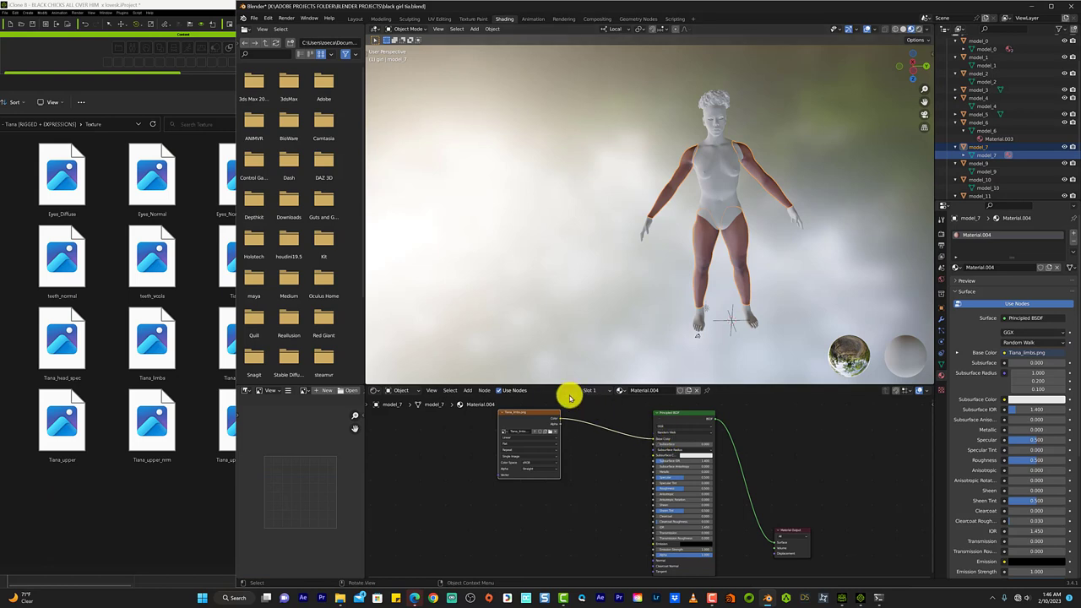
drag(570, 390, 572, 311)
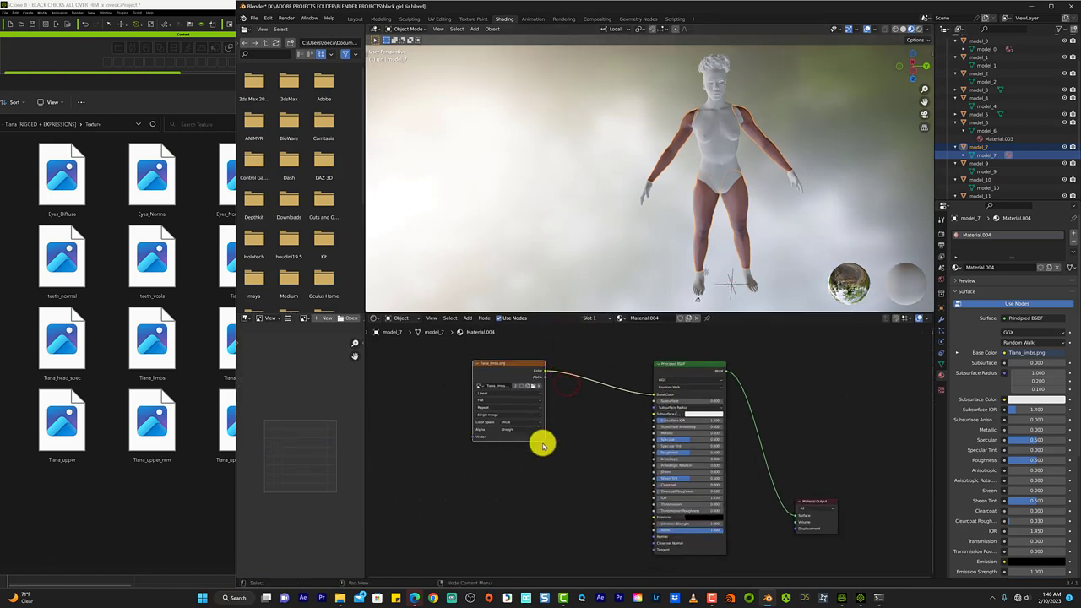
scroll(540, 448, up, 2)
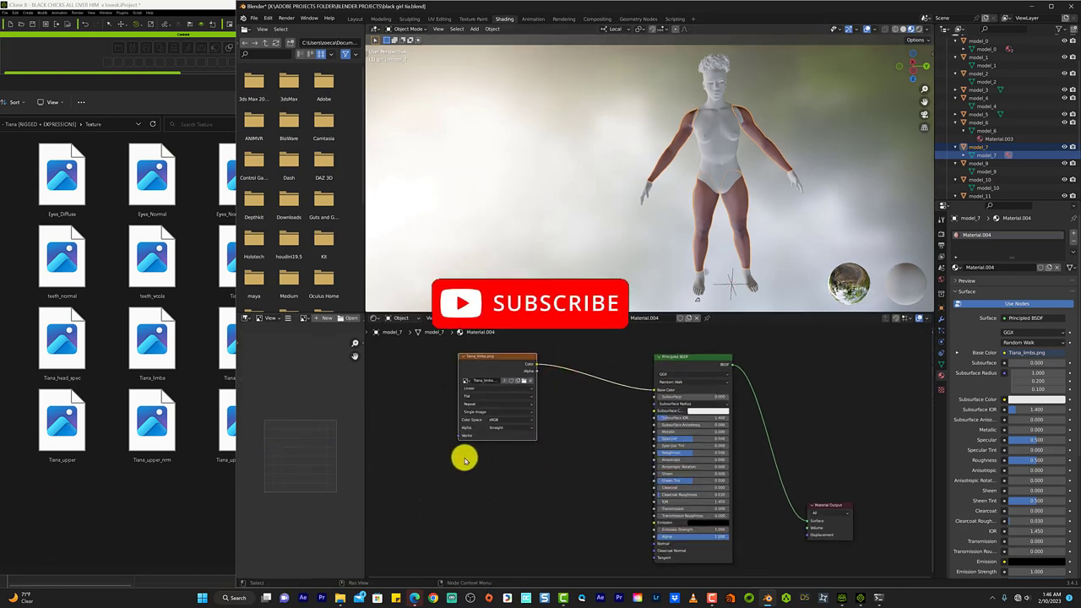
Step: Unlink the limbs texture from the Principled BSDF Base Color so the model turns white
right_click(464, 459)
key(Escape)
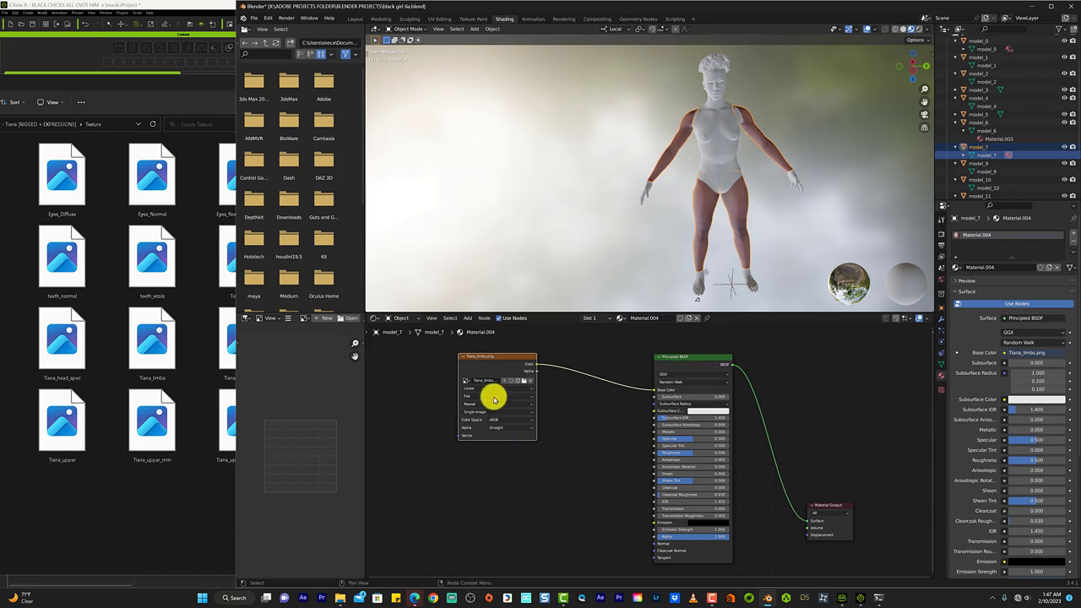
alt+drag(480, 357, 488, 372)
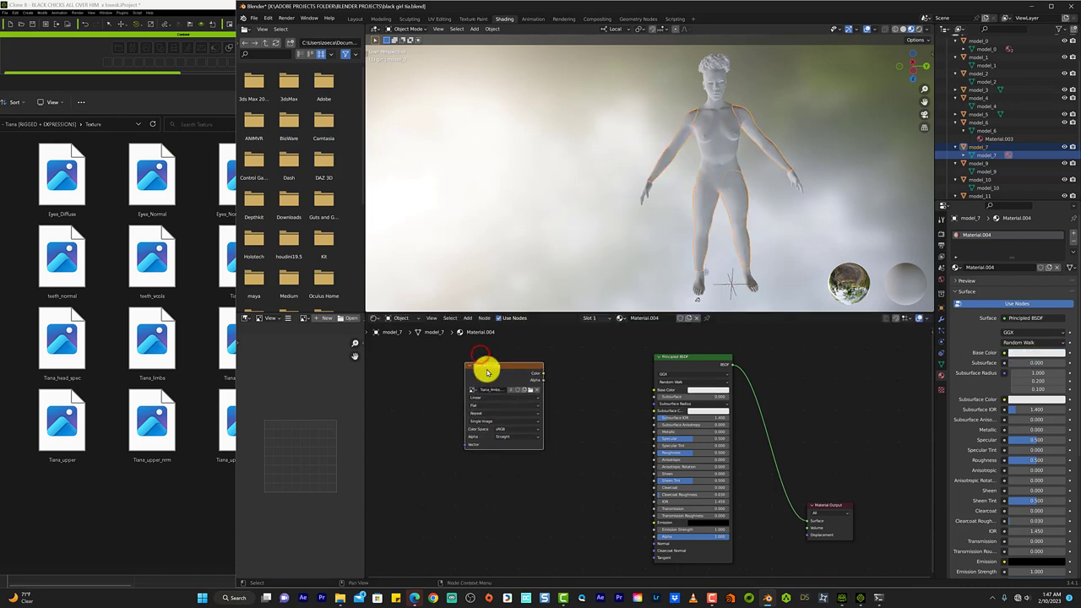
Step: Duplicate the limbs image texture node and place the copy below and further left
right_click(502, 365)
click(507, 363)
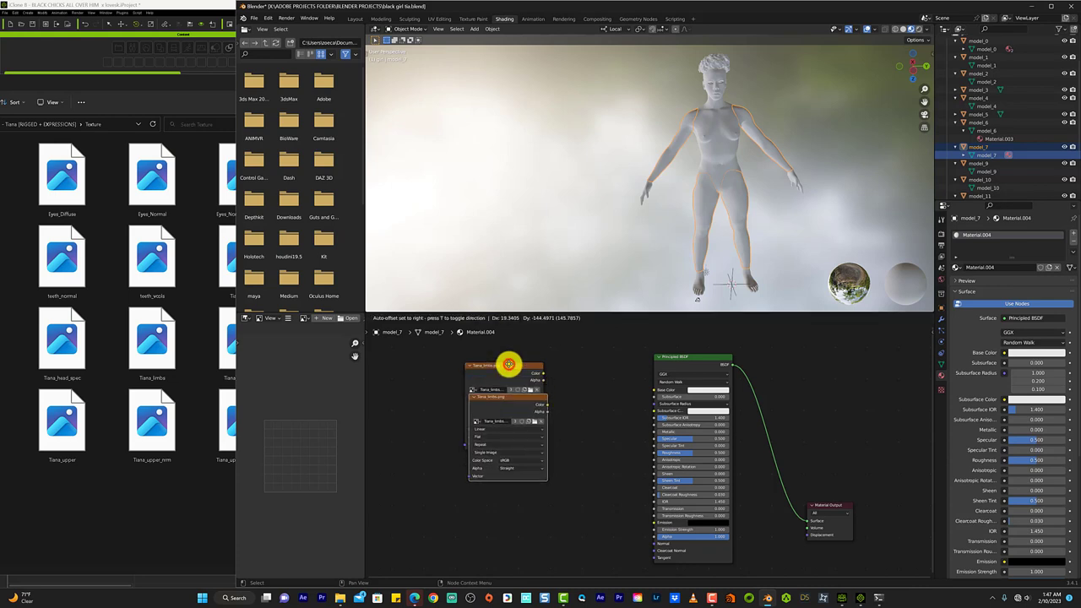
click(512, 451)
scroll(514, 451, down, 2)
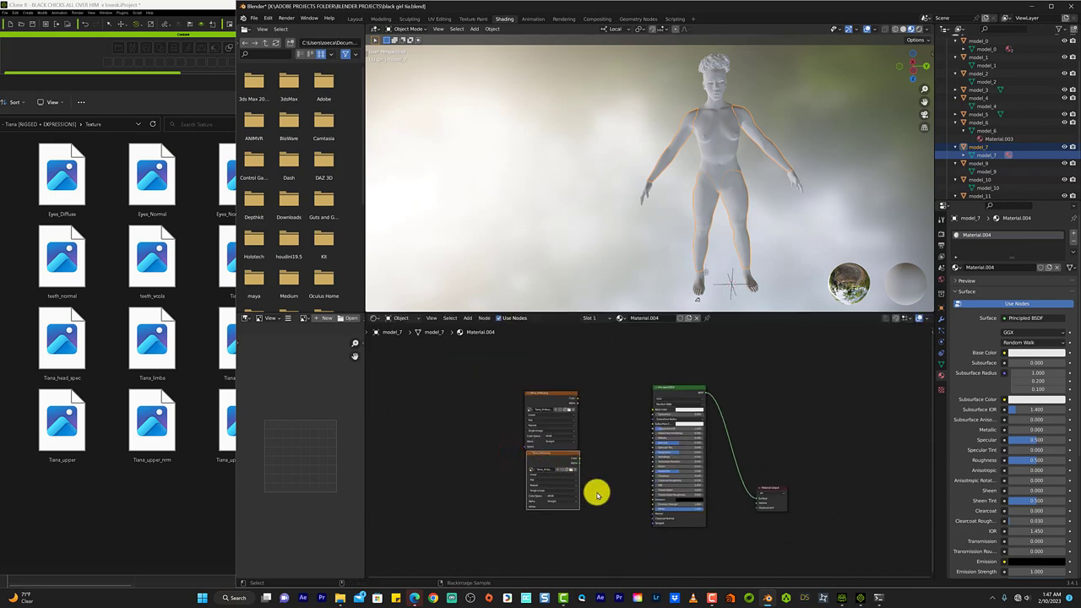
key(g)
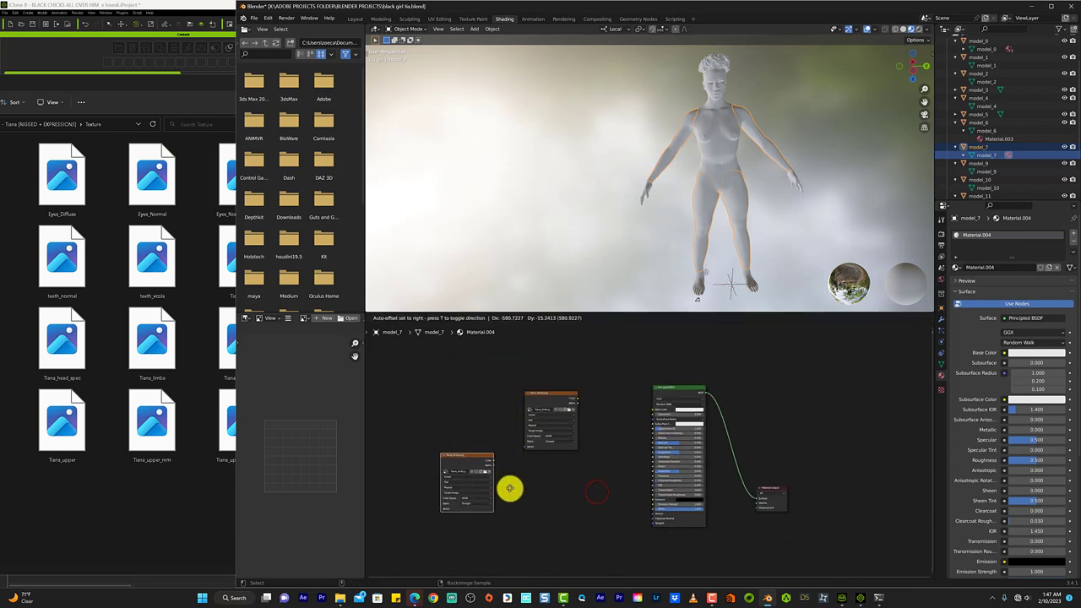
click(511, 490)
scroll(557, 507, up, 1)
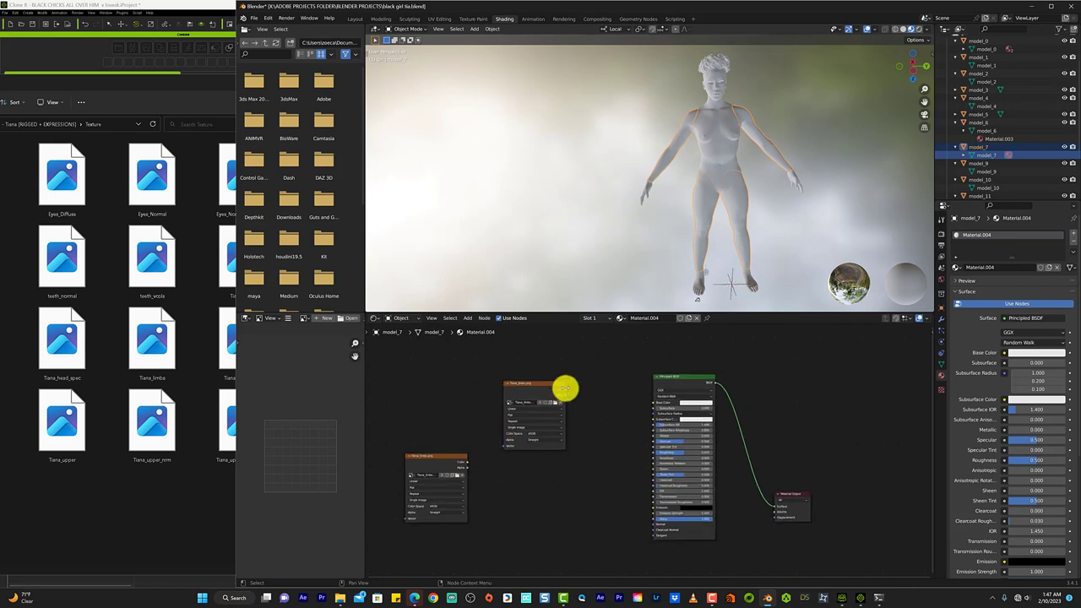
Step: Reconnect the original limbs texture Color to Base Color and frame the nodes
drag(565, 389, 653, 407)
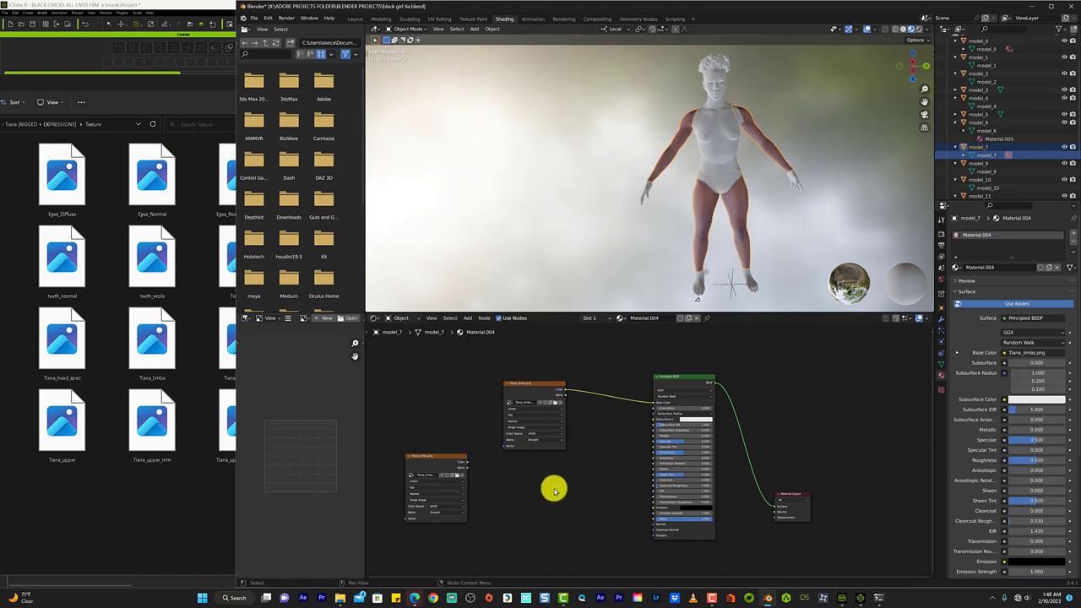
scroll(459, 451, up, 2)
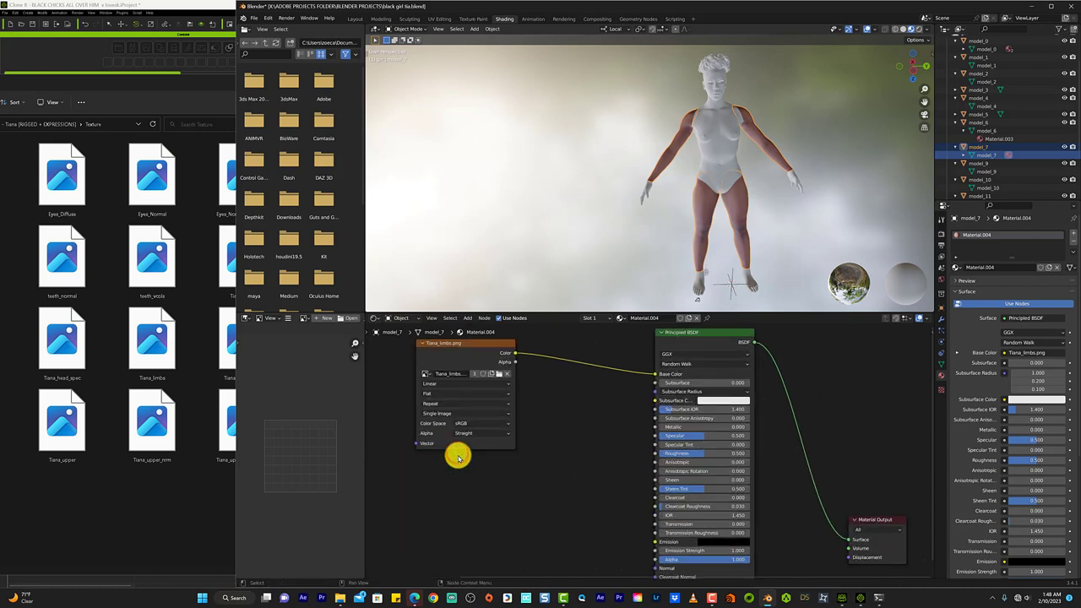
scroll(547, 473, up, 2)
middle_drag(545, 478, 545, 482)
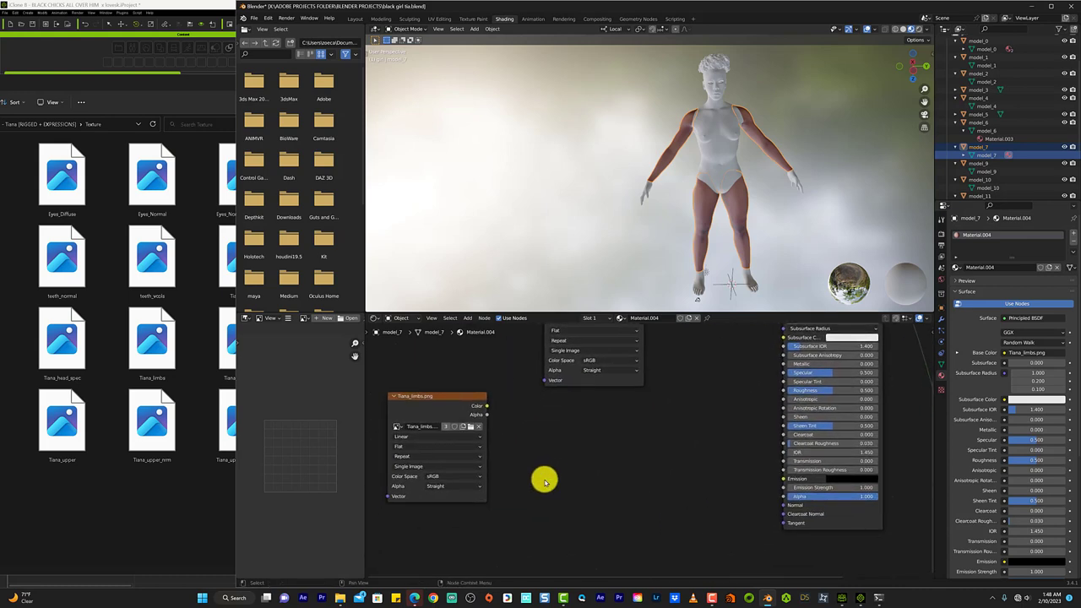
Step: Clear the copy's image and load Tiana_limbs_roughness.png from the Texture folder
click(477, 426)
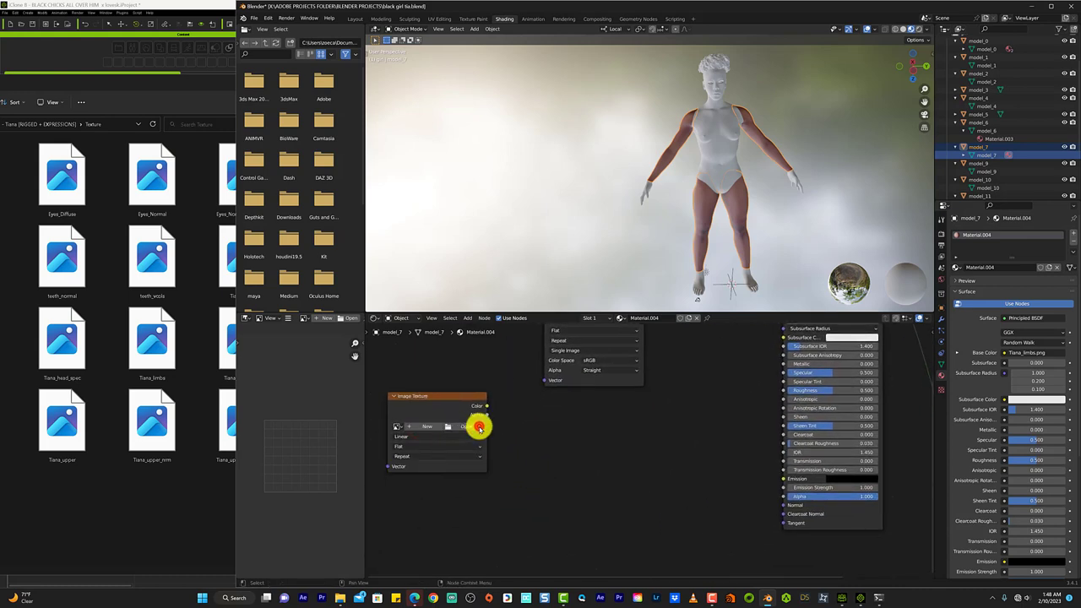
click(450, 426)
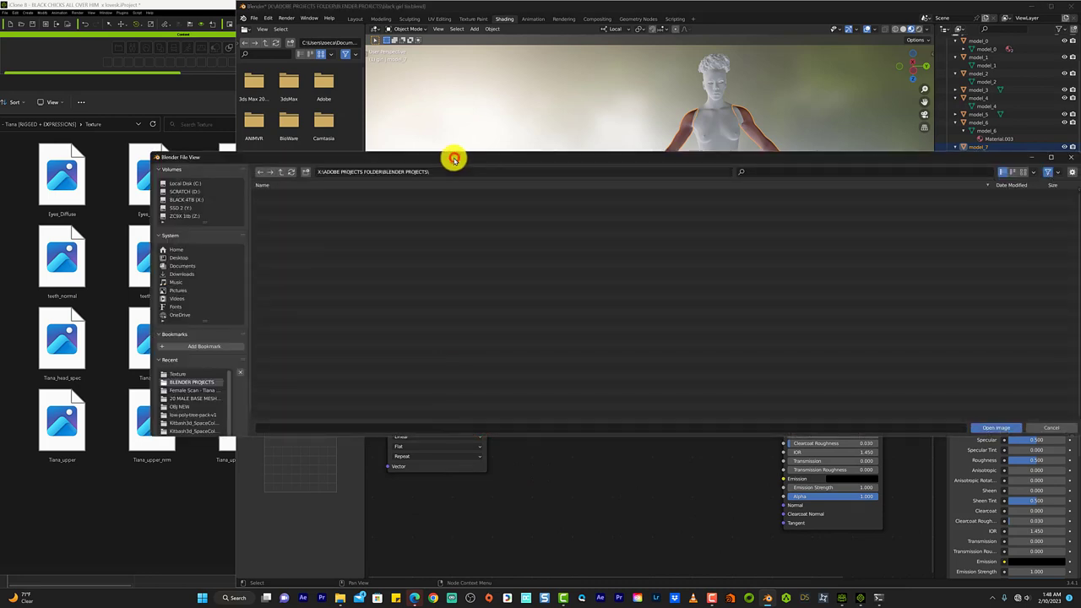
click(203, 390)
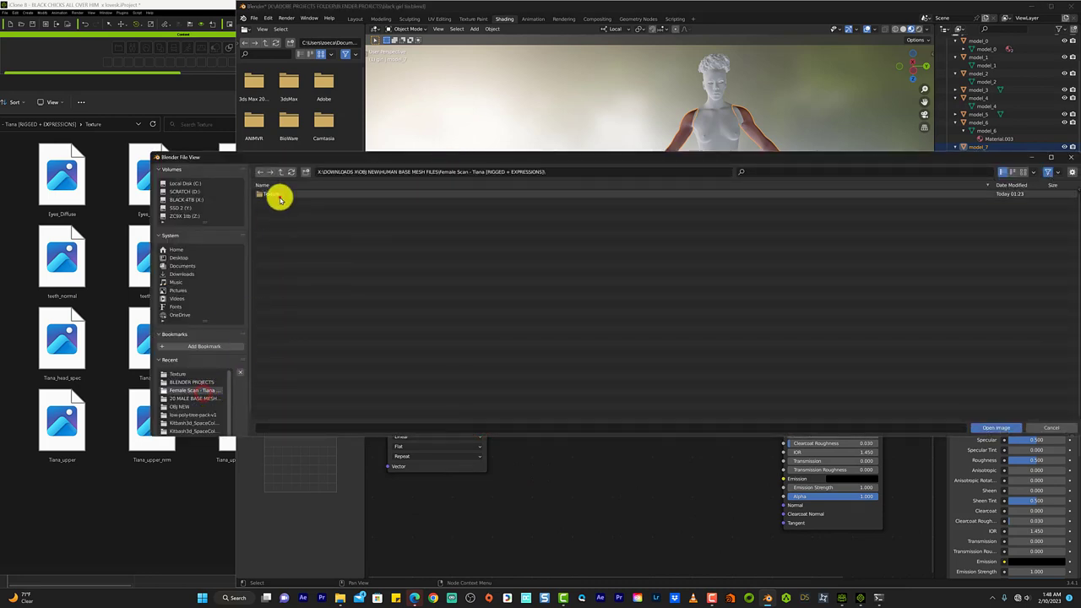
double_click(282, 195)
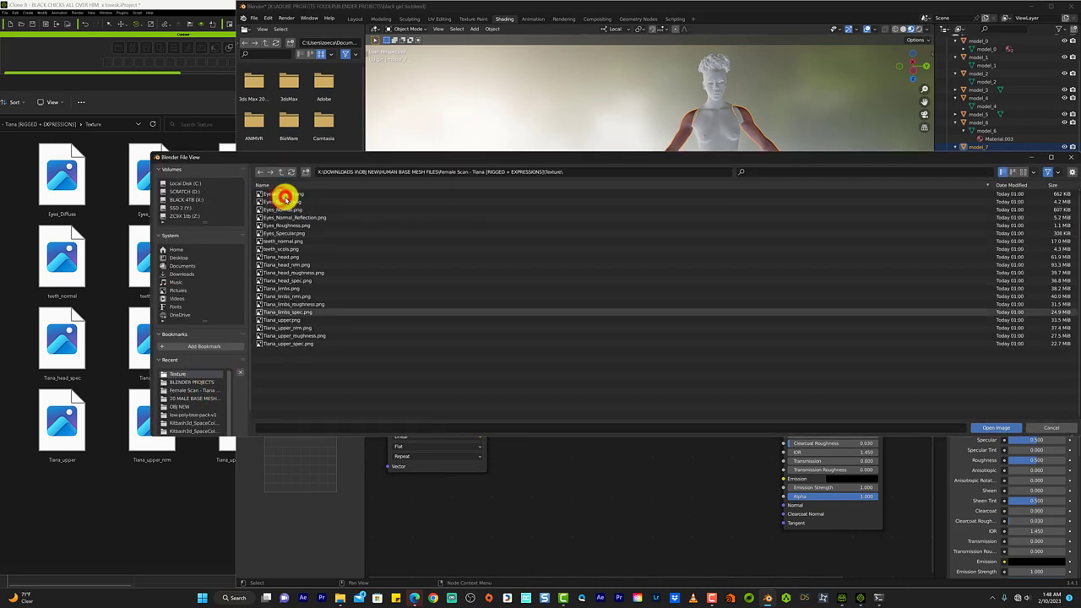
click(346, 302)
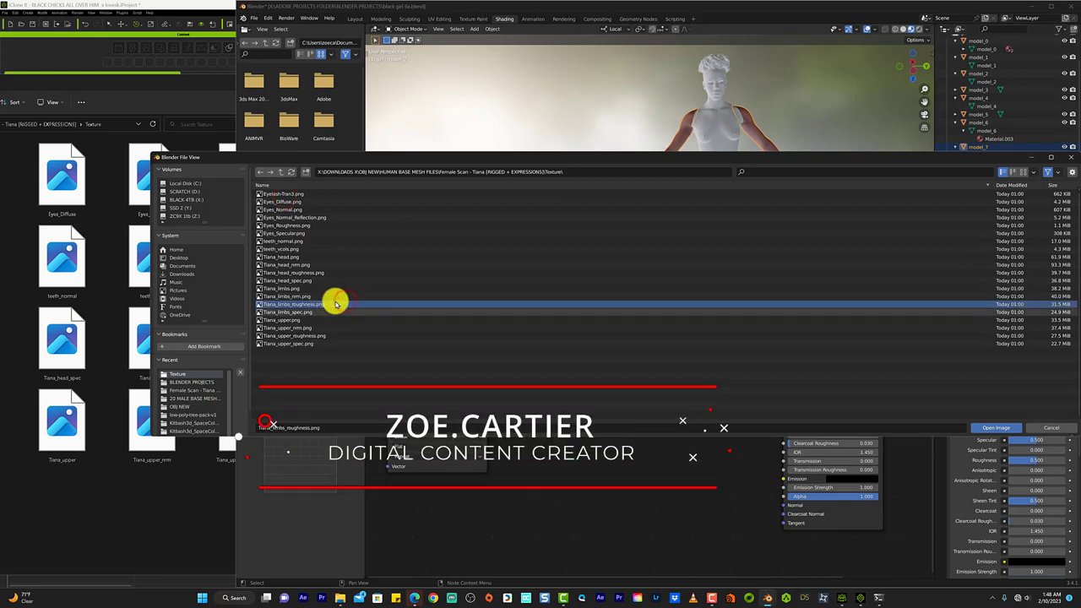
click(982, 428)
Step: Link the roughness image's Alpha to Roughness and cancel the stray node links
drag(487, 415, 785, 390)
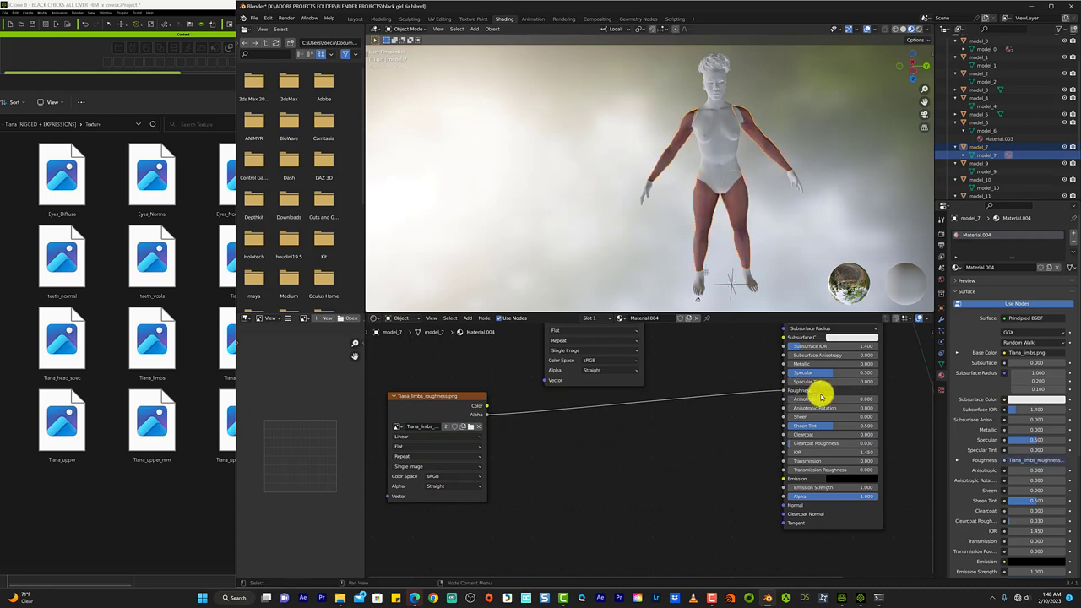
scroll(802, 393, down, 3)
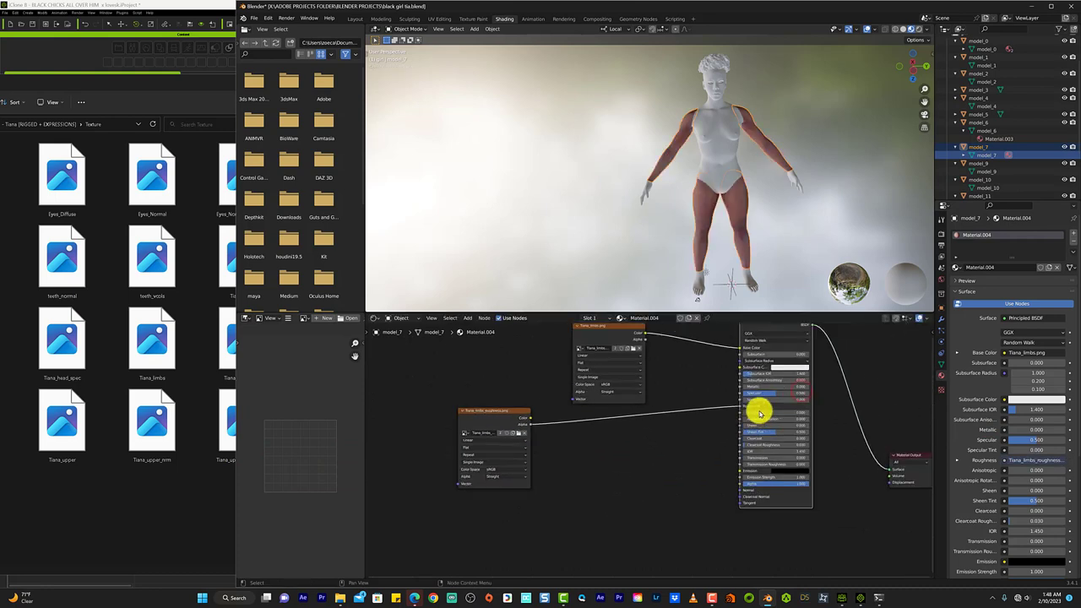
scroll(759, 411, up, 2)
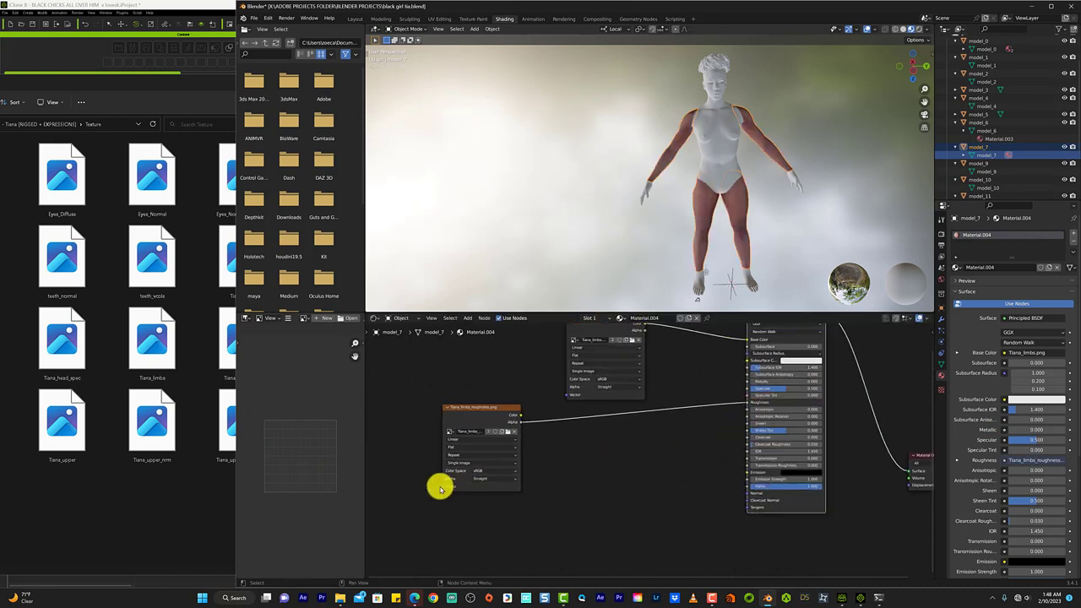
drag(440, 488, 571, 397)
click(532, 372)
click(438, 483)
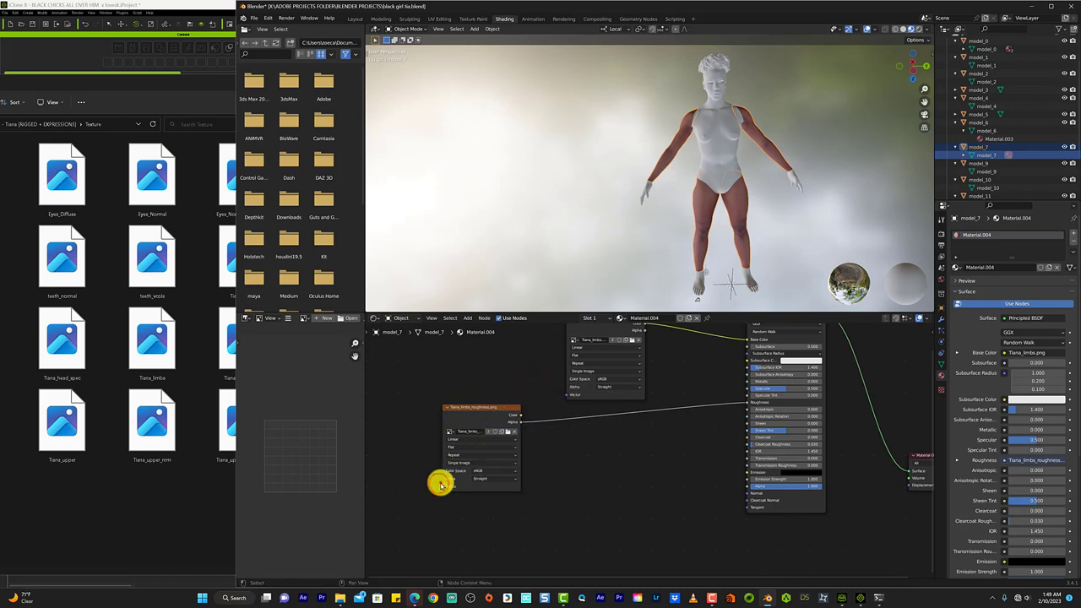
drag(440, 485, 570, 397)
click(652, 489)
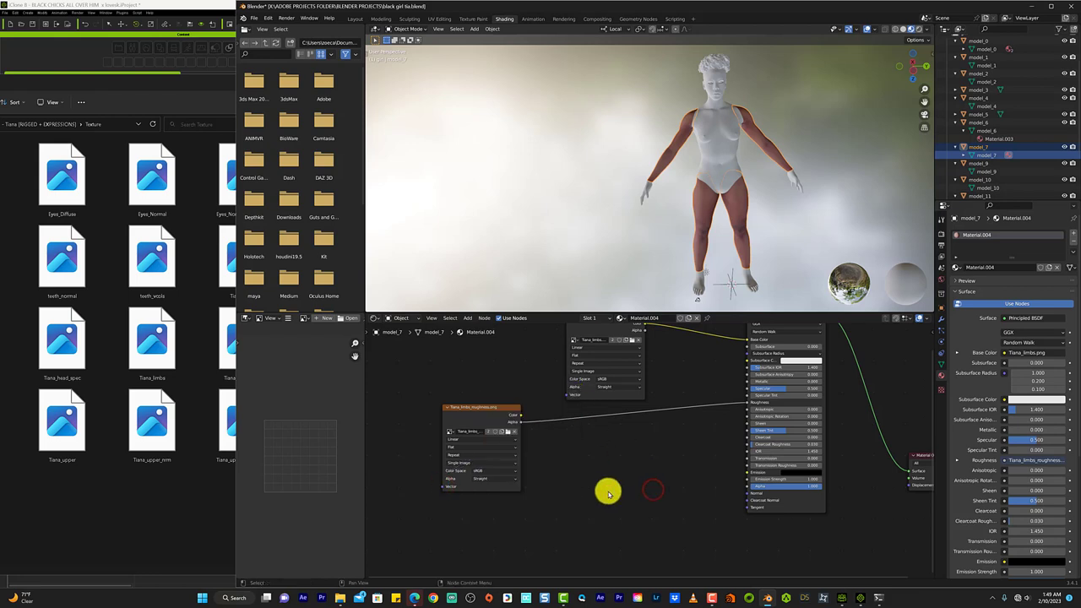
Step: Reposition the roughness node and rewire its Color output, not Alpha, to Roughness
scroll(736, 248, up, 2)
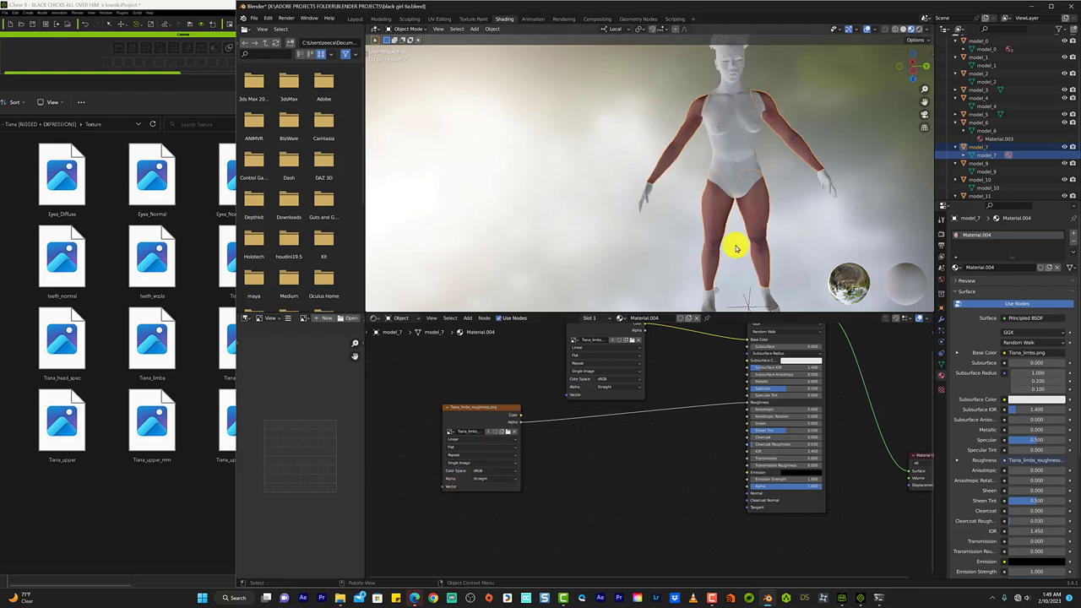
scroll(736, 244, up, 3)
scroll(736, 244, up, 3)
scroll(736, 244, up, 2)
drag(463, 407, 585, 431)
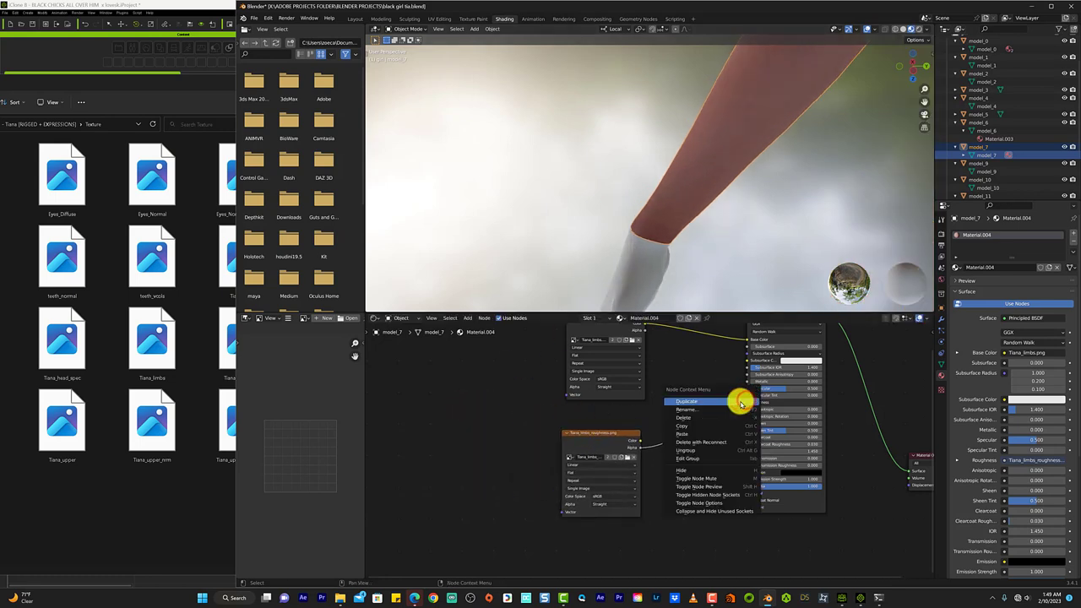
drag(620, 431, 556, 436)
drag(746, 403, 701, 414)
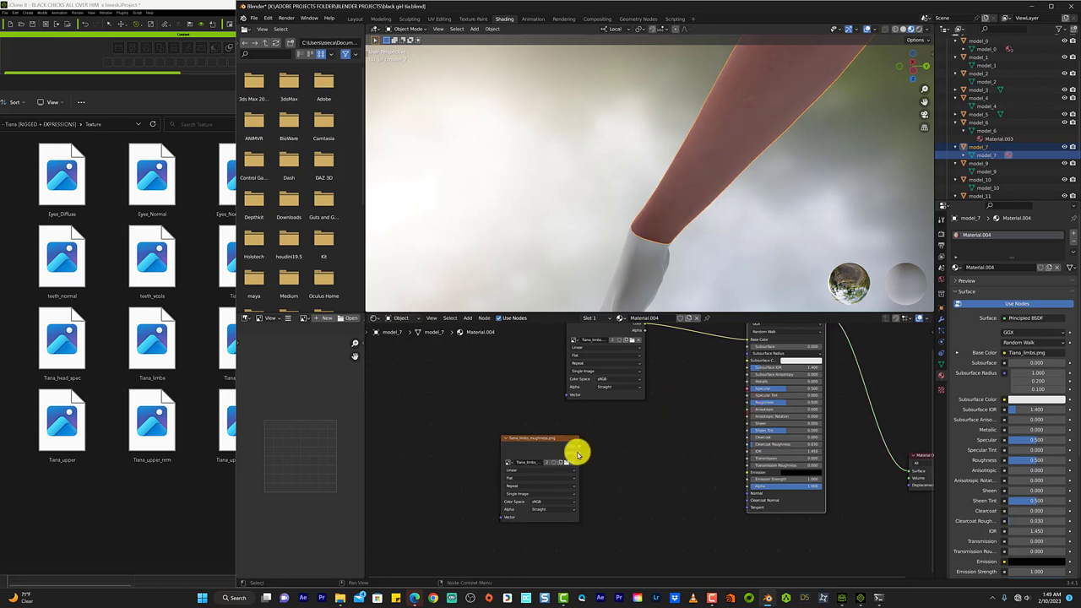
drag(575, 447, 739, 419)
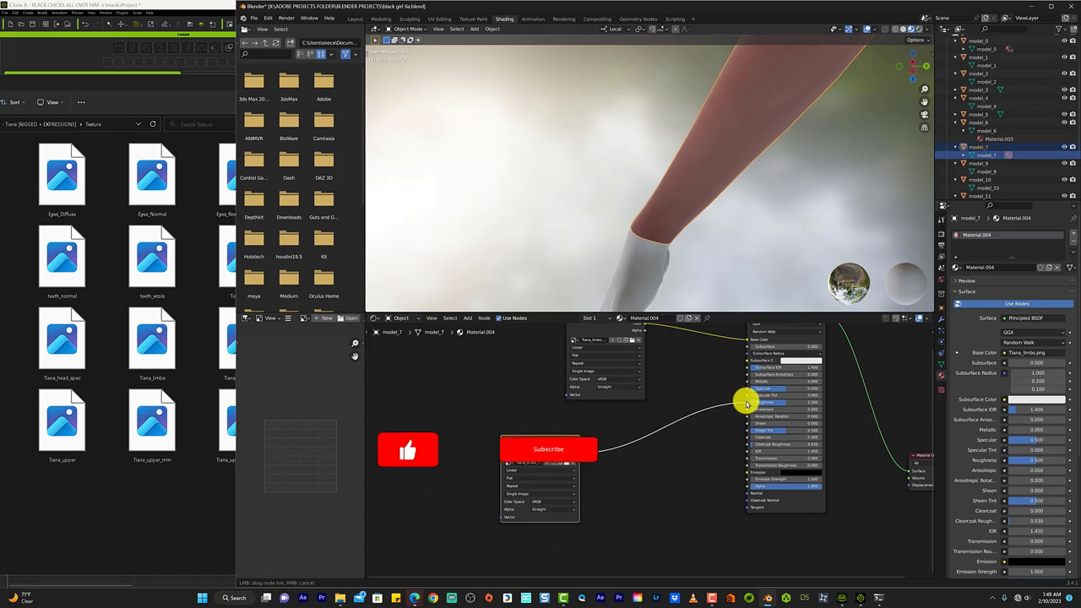
drag(738, 419, 747, 404)
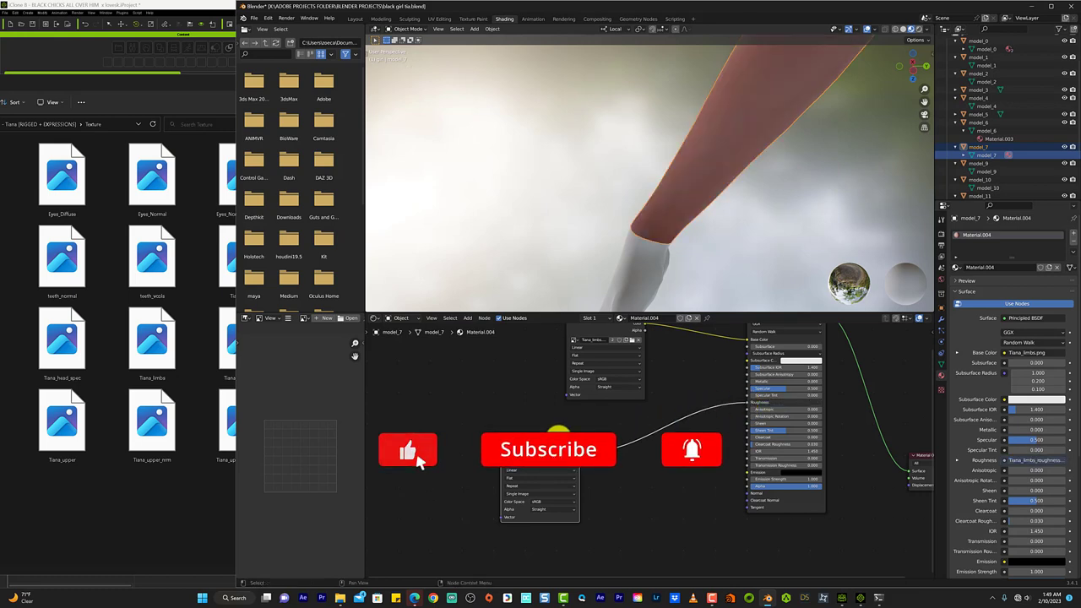
Step: Duplicate the roughness node and load Tiana_limbs_spec.png into the copy
right_click(556, 435)
click(506, 460)
scroll(642, 489, down, 1)
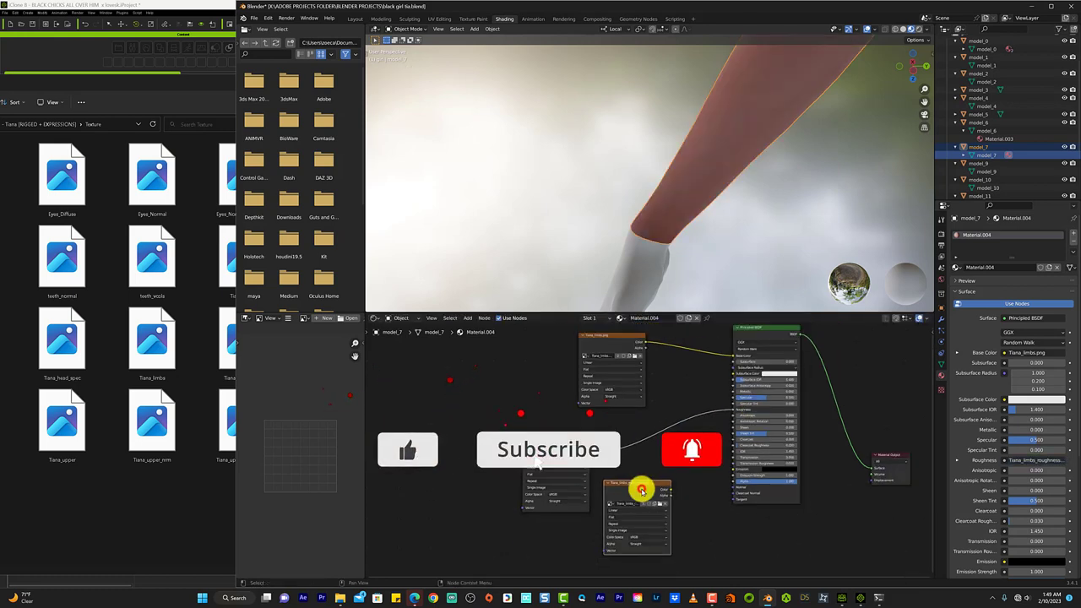
scroll(642, 490, up, 2)
click(669, 512)
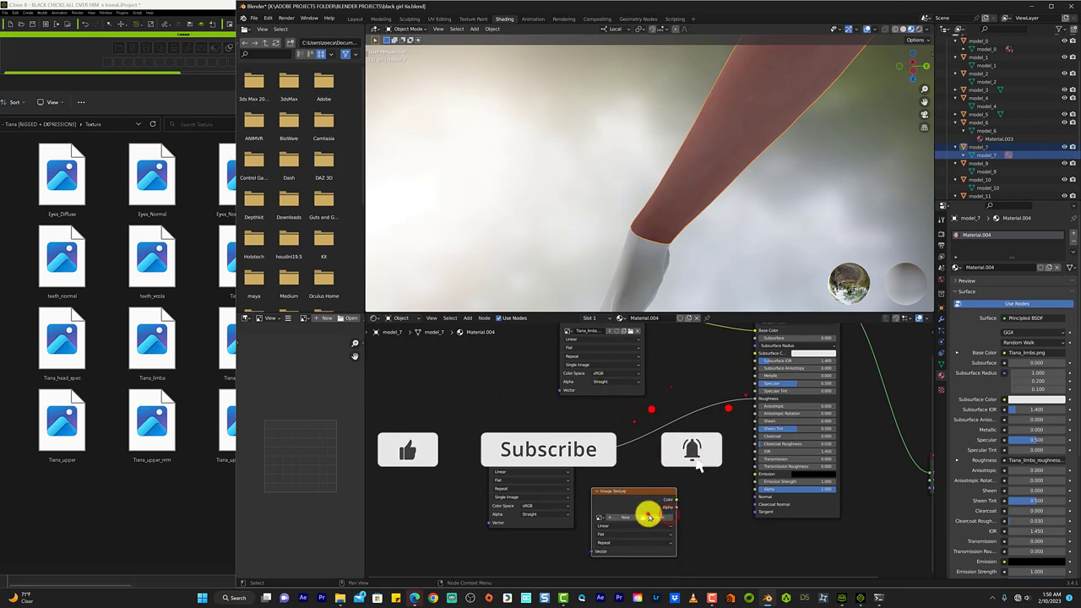
click(645, 517)
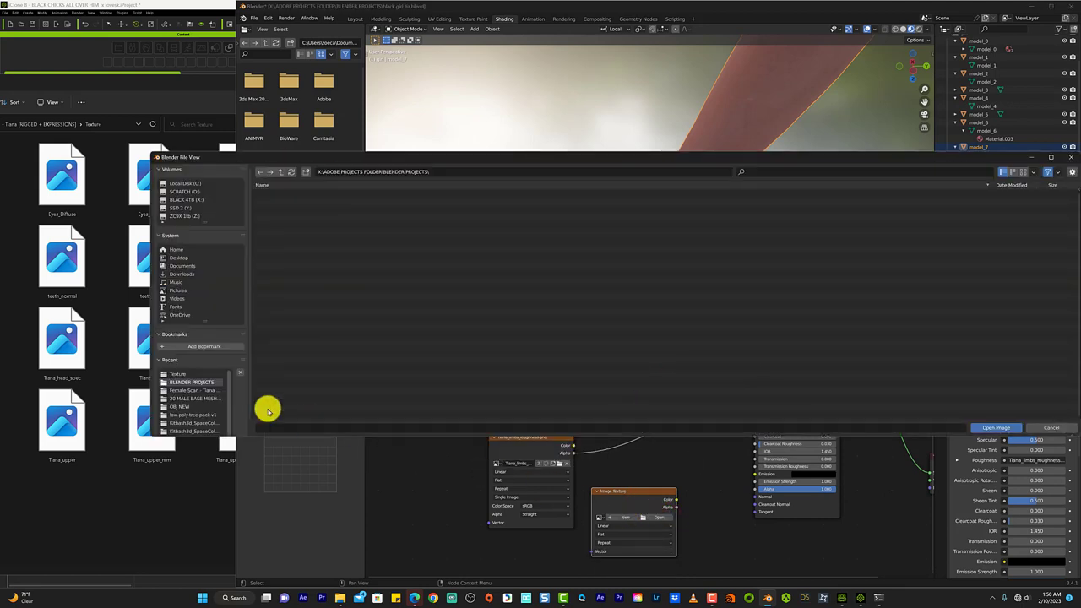
click(179, 374)
click(284, 194)
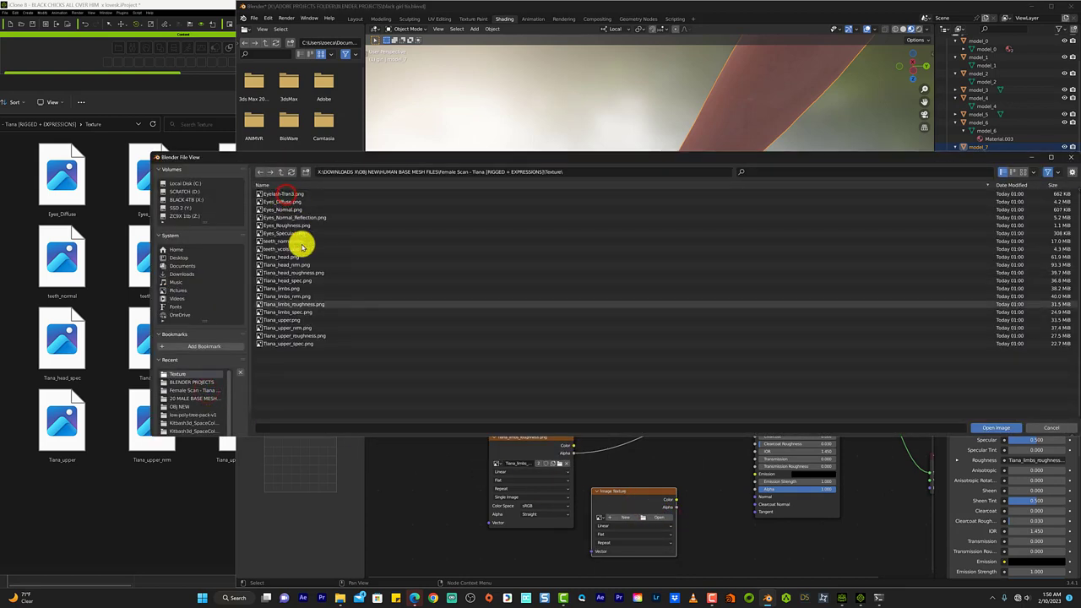
click(321, 311)
click(996, 428)
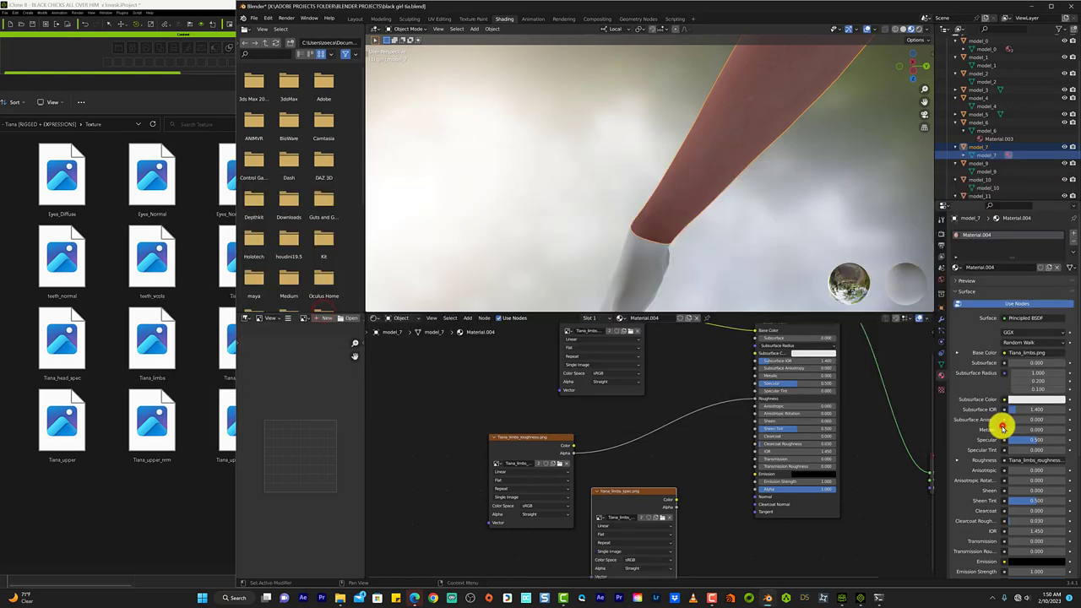
Step: Connect the spec image to the Principled BSDF Specular input
mouse_move(676, 506)
mouse_down()
mouse_move(706, 448)
mouse_move(740, 526)
mouse_up()
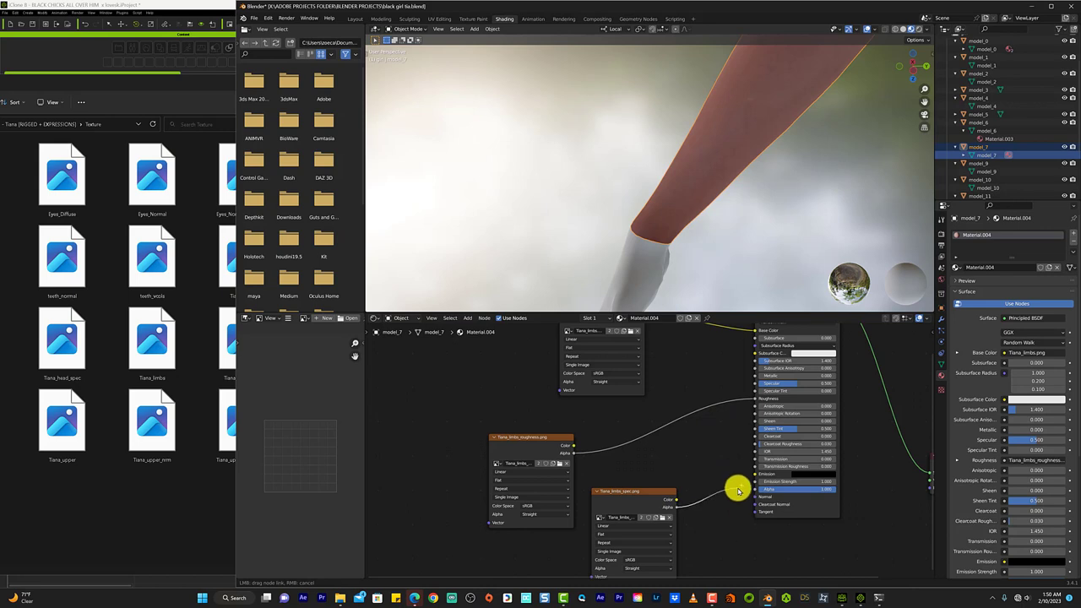
mouse_move(739, 465)
mouse_down()
mouse_move(735, 431)
mouse_move(754, 387)
mouse_up()
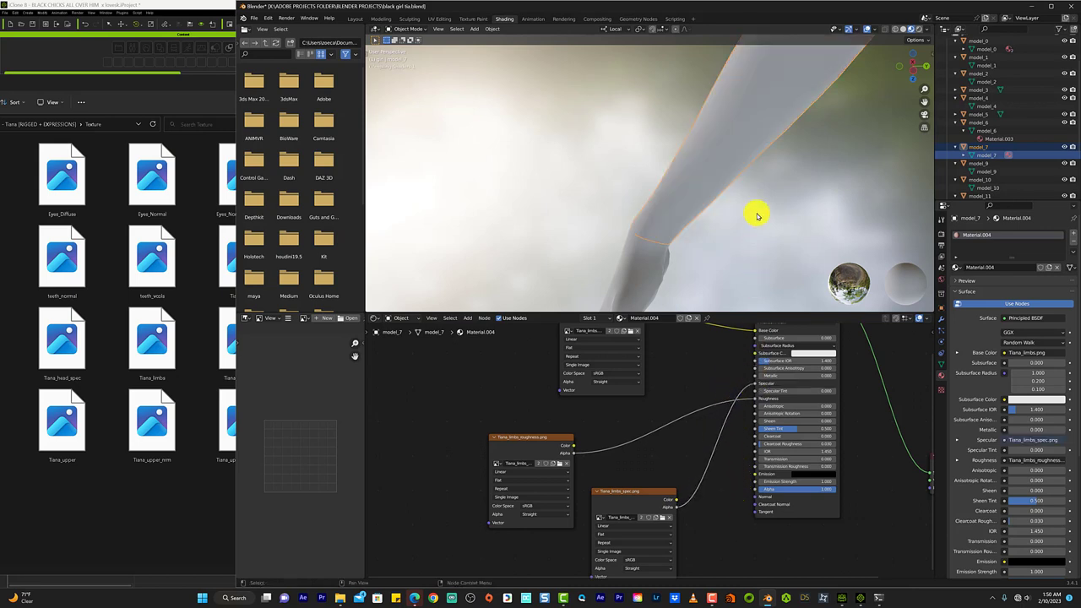
scroll(758, 216, down, 3)
scroll(758, 217, down, 4)
scroll(757, 216, down, 1)
scroll(758, 216, down, 1)
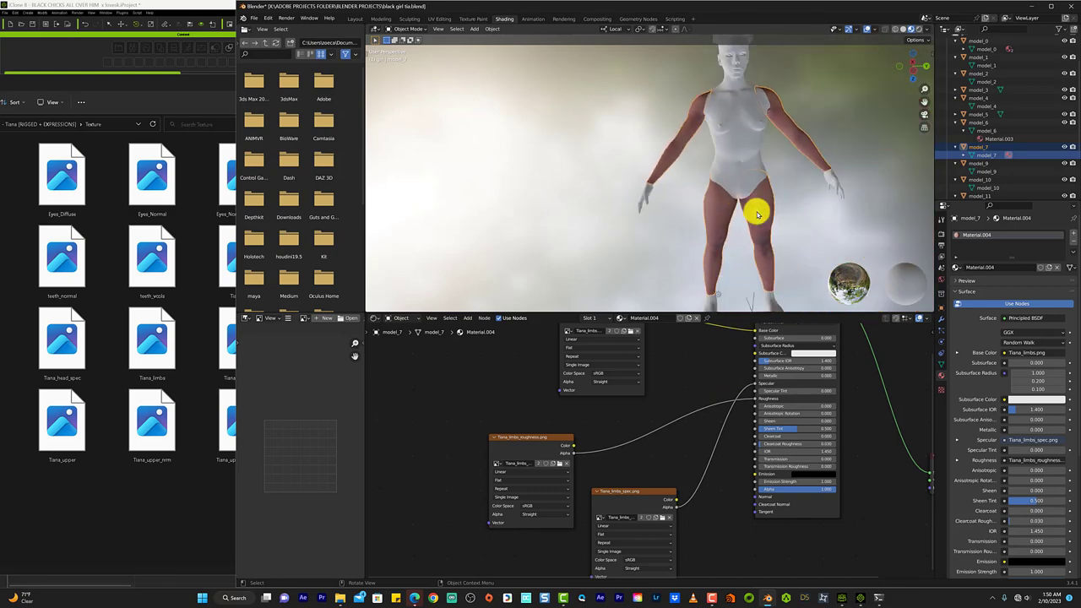
scroll(741, 259, up, 2)
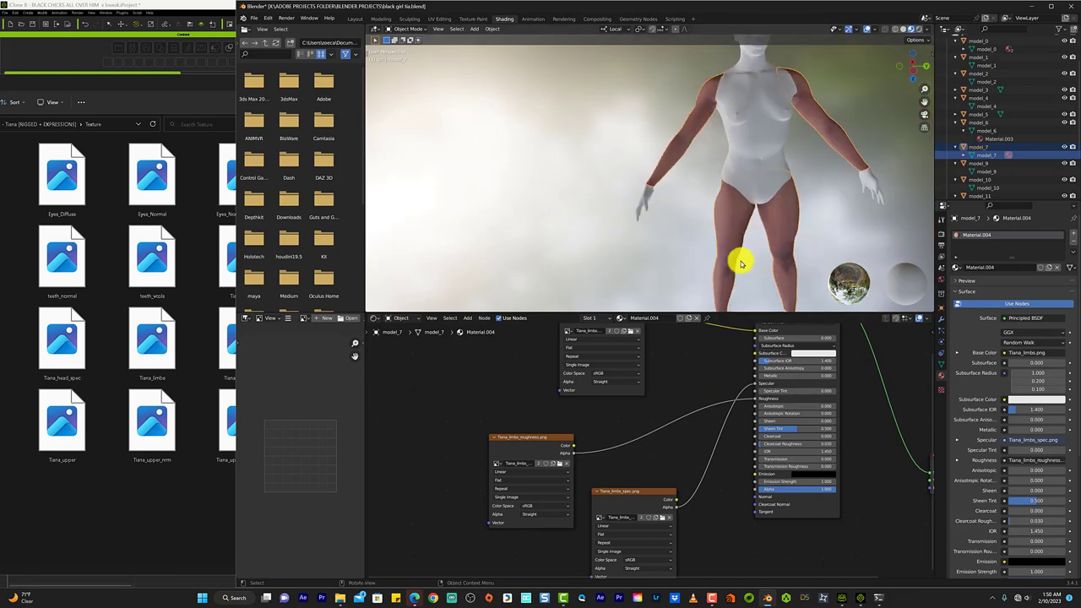
scroll(741, 259, up, 2)
scroll(741, 258, up, 2)
scroll(741, 263, up, 2)
scroll(741, 264, down, 4)
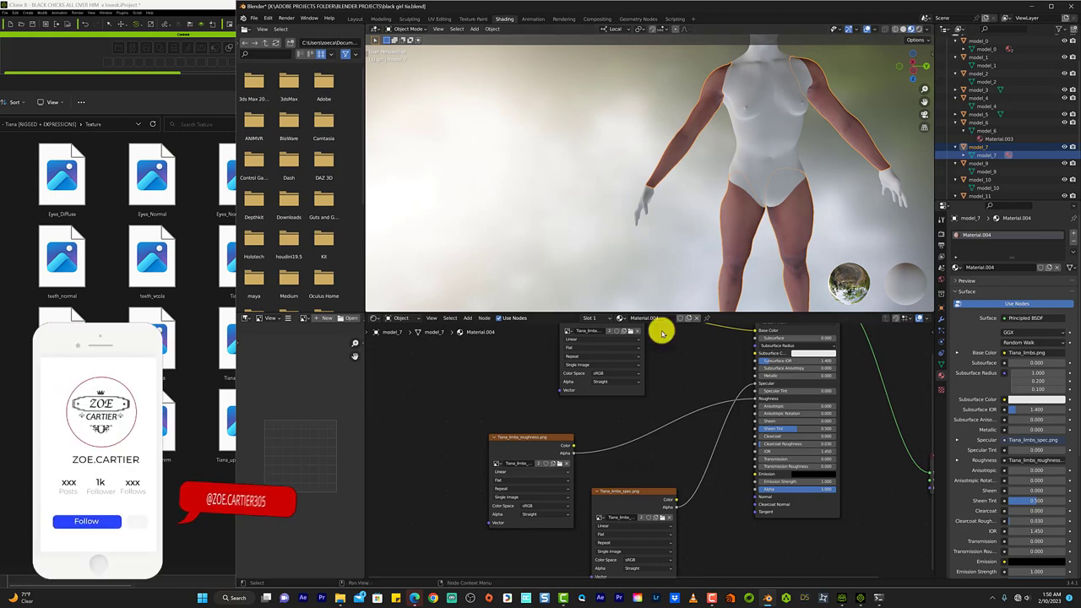
Step: Show the roughness texture in a wider image preview area
click(541, 437)
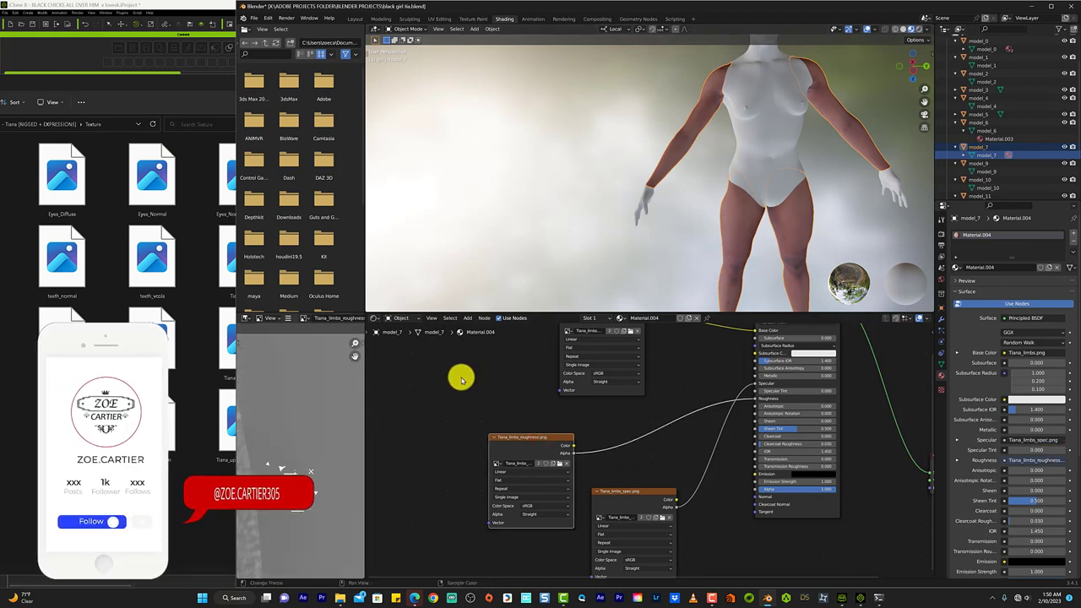
drag(234, 421, 179, 421)
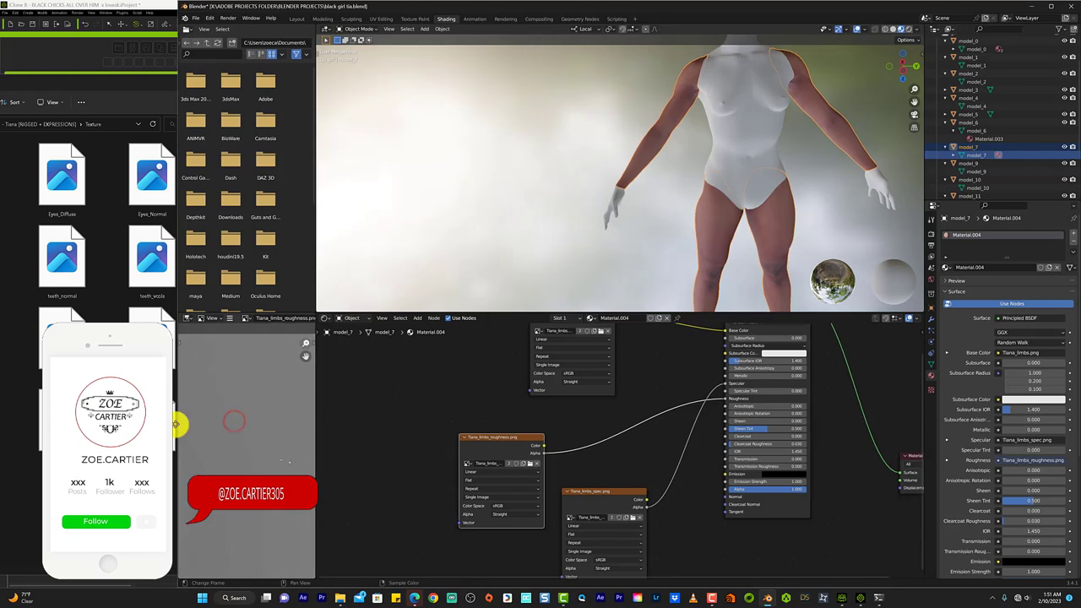
mouse_move(210, 402)
middle_down()
mouse_move(306, 354)
mouse_move(290, 426)
middle_up()
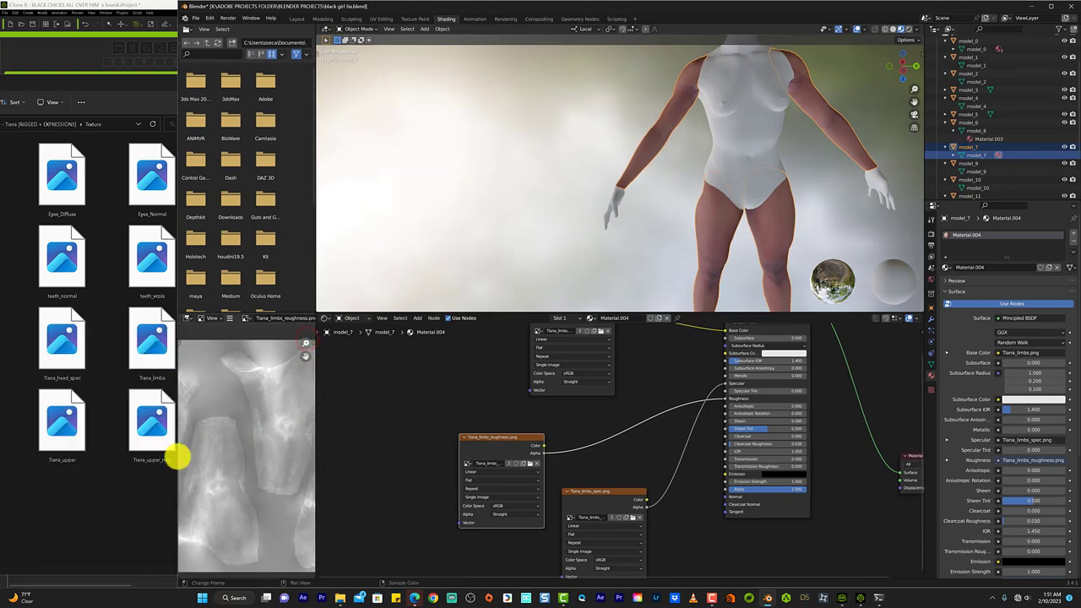
drag(315, 380, 436, 380)
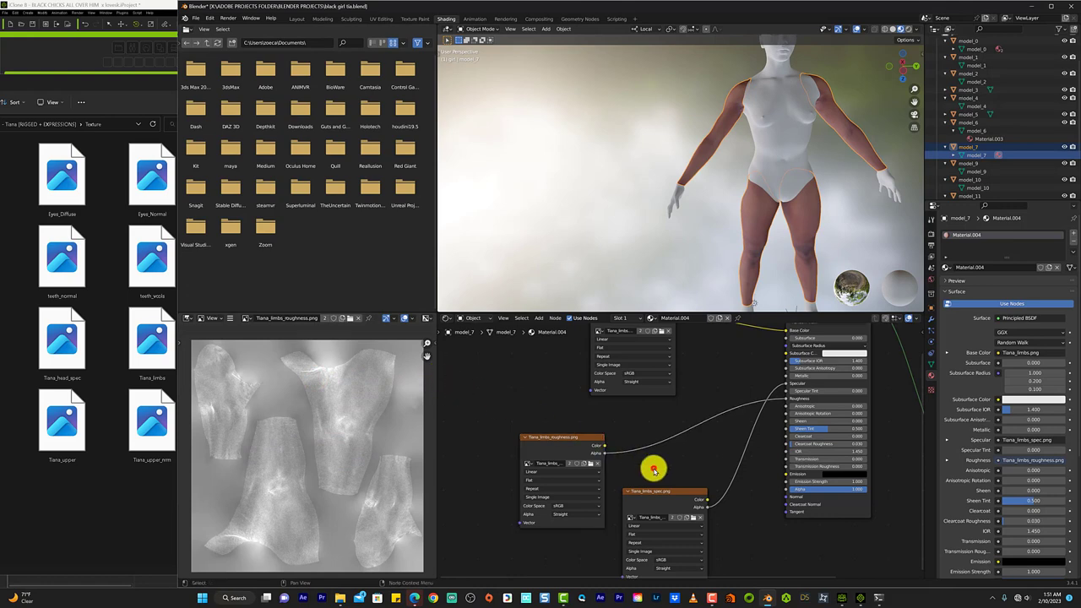
scroll(654, 469, down, 2)
scroll(695, 411, down, 1)
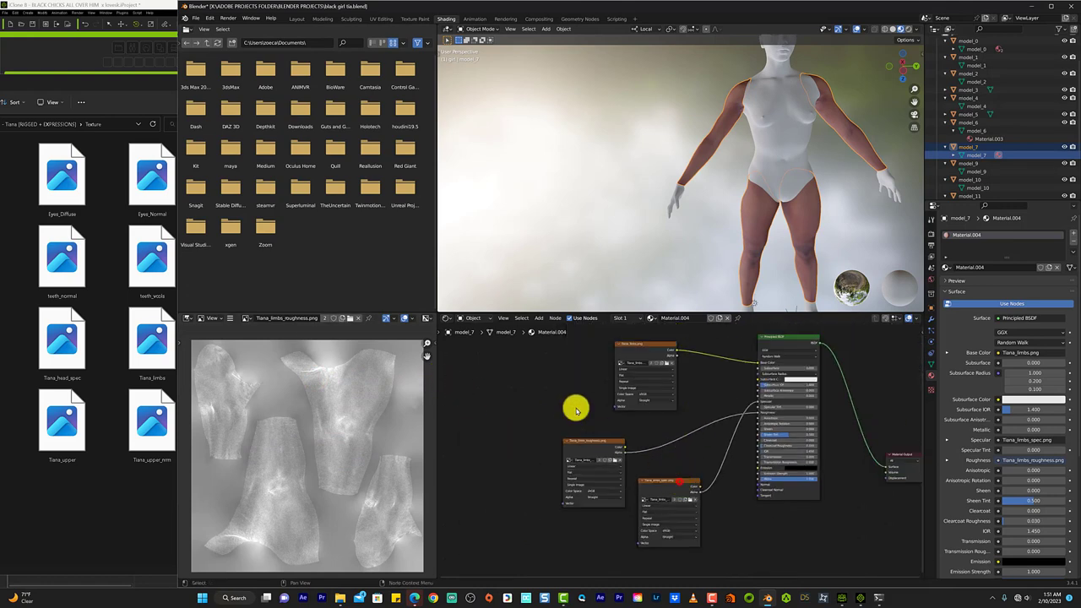
Step: Move the spec node to the upper left and preview the neighbouring textures
drag(666, 481, 553, 377)
click(595, 441)
click(643, 344)
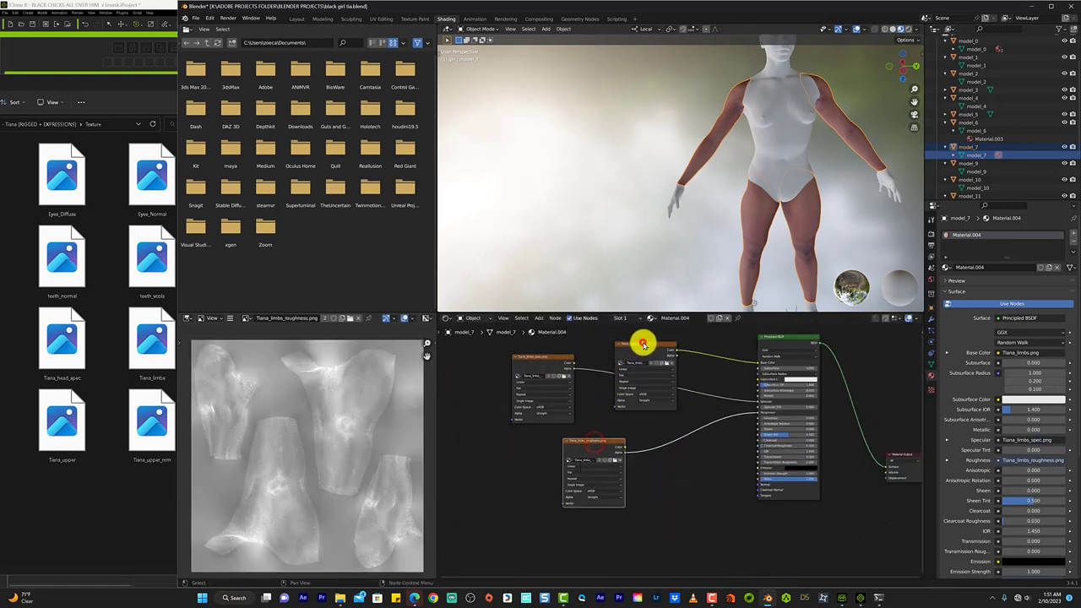
click(652, 468)
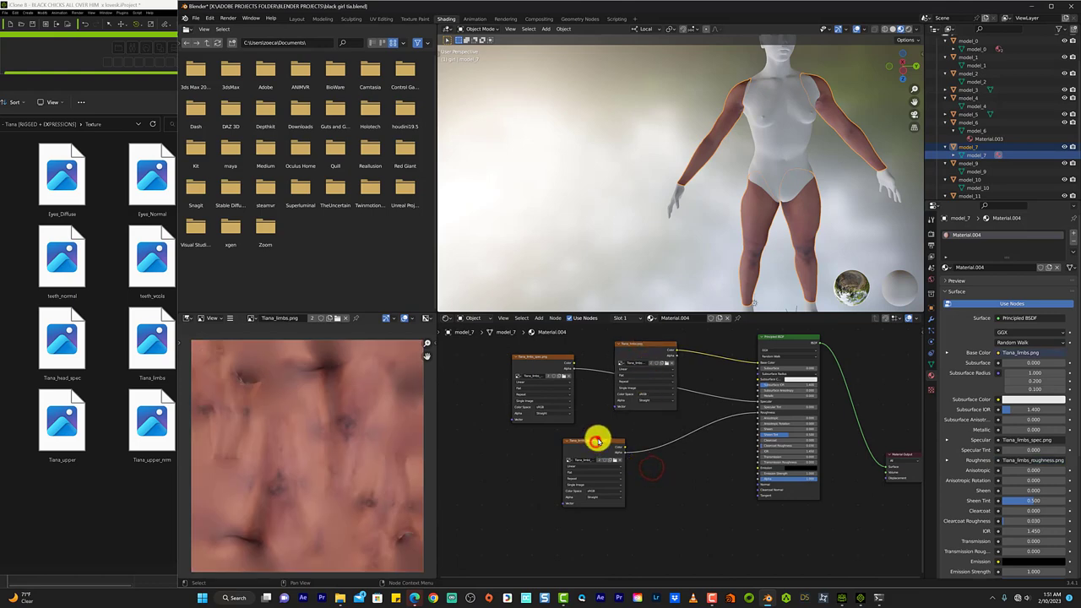
click(595, 441)
Step: Duplicate the roughness node, clear its image, and load Tiana_limbs_nrm.png
key(shift+d)
click(667, 486)
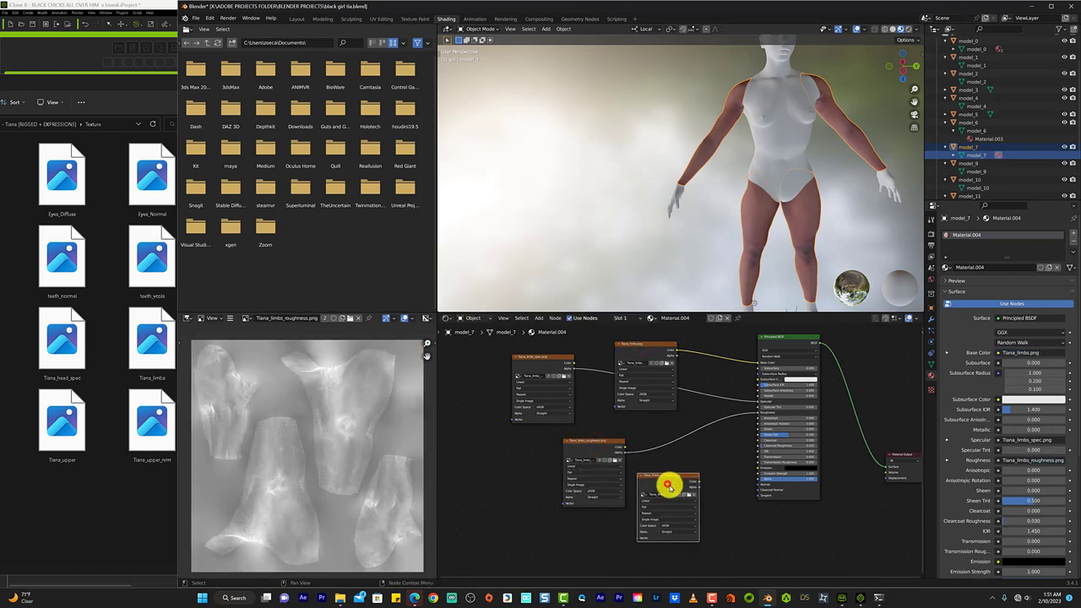
click(694, 497)
scroll(695, 496, up, 1)
scroll(699, 494, up, 1)
scroll(704, 490, up, 1)
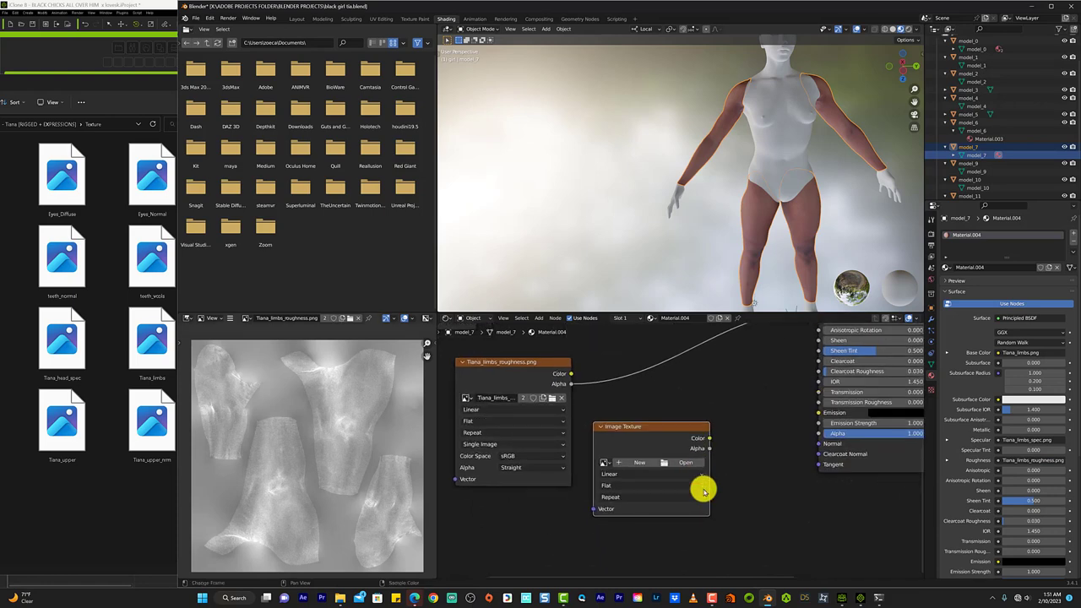
click(684, 463)
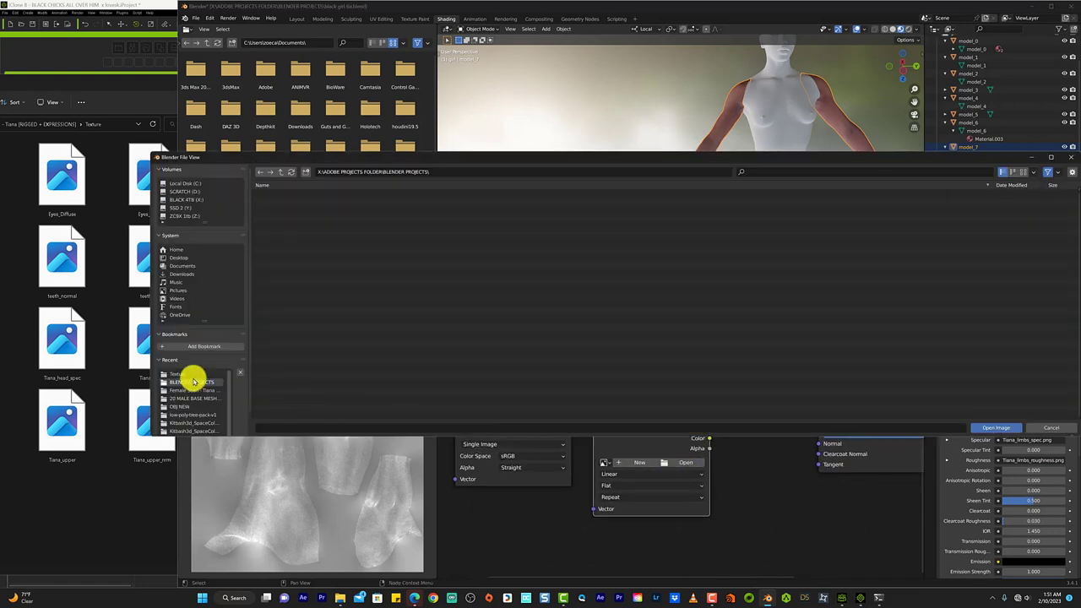
click(190, 390)
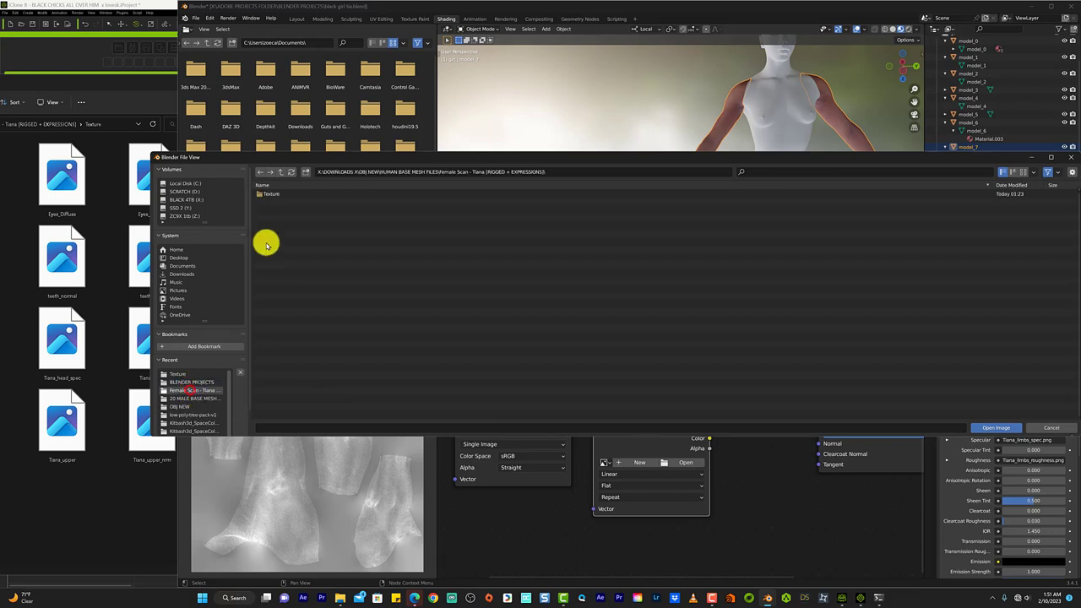
click(290, 195)
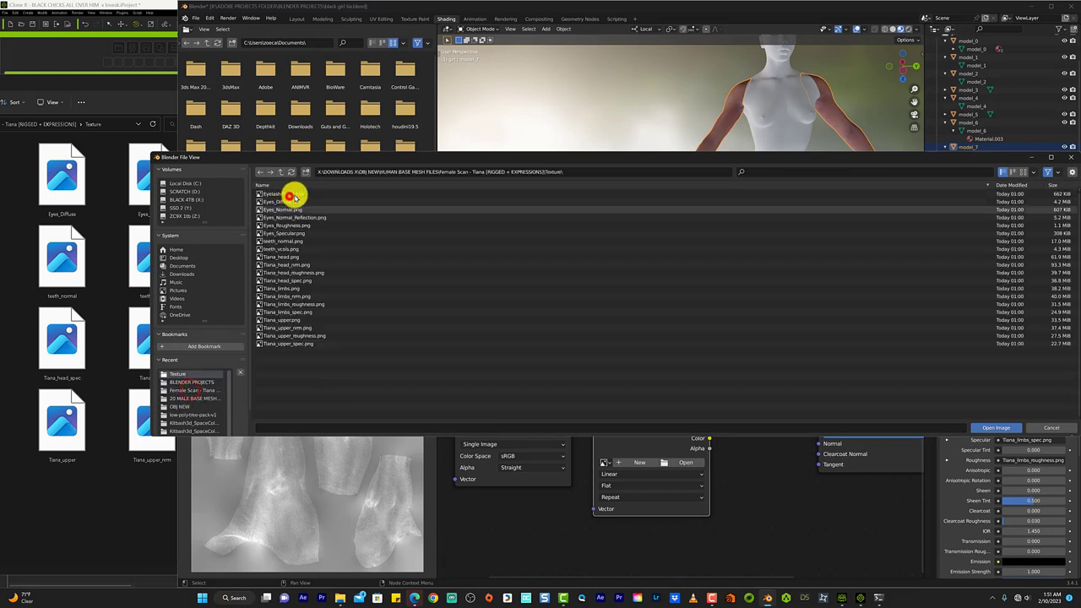
double_click(308, 297)
Step: Connect the normal map to the Principled BSDF Normal input
drag(709, 439, 779, 483)
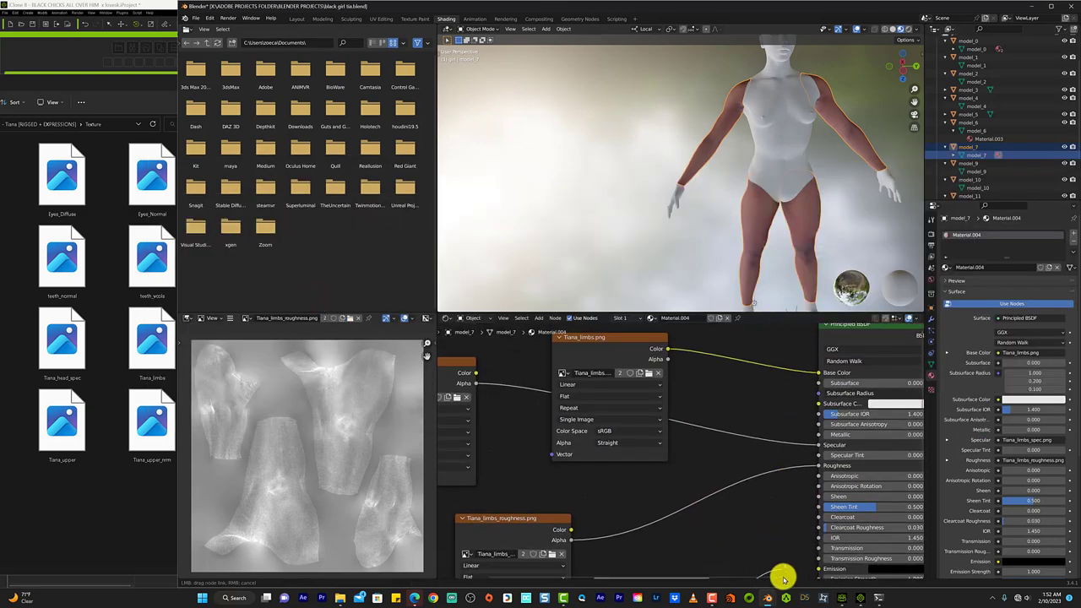
drag(779, 483, 815, 488)
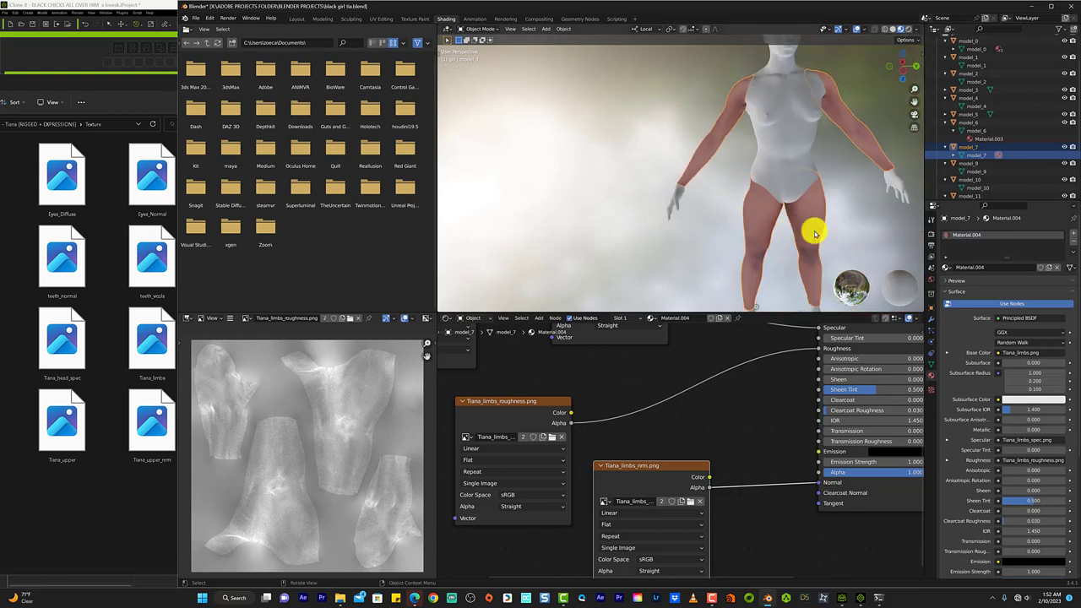
scroll(815, 234, down, 2)
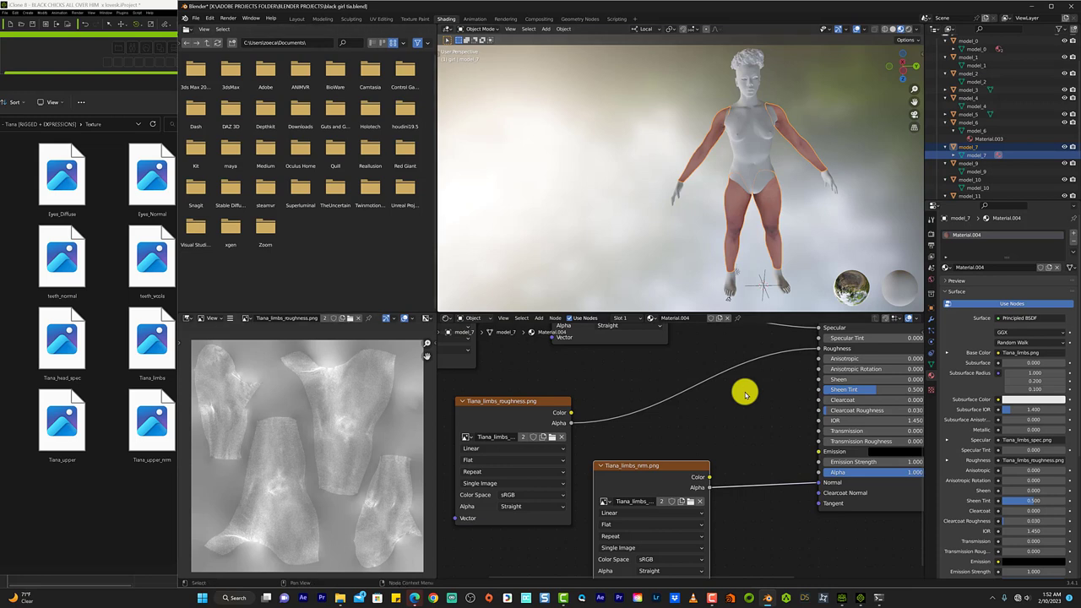
Step: List the Texture folder in Details view and narrow Explorer so Blender shows beside it
click(117, 99)
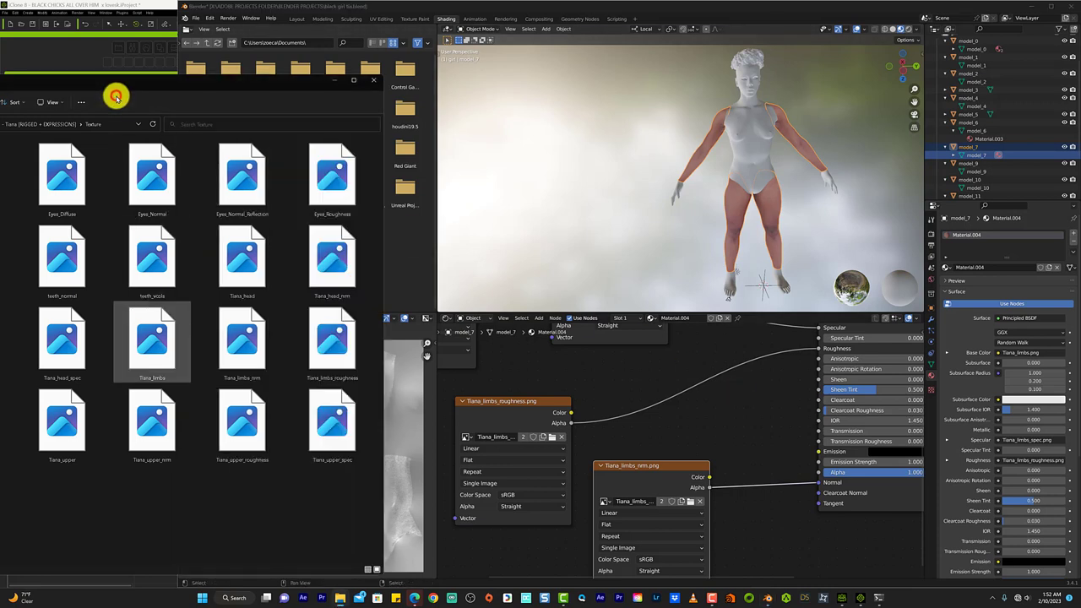
drag(382, 357, 510, 473)
click(496, 570)
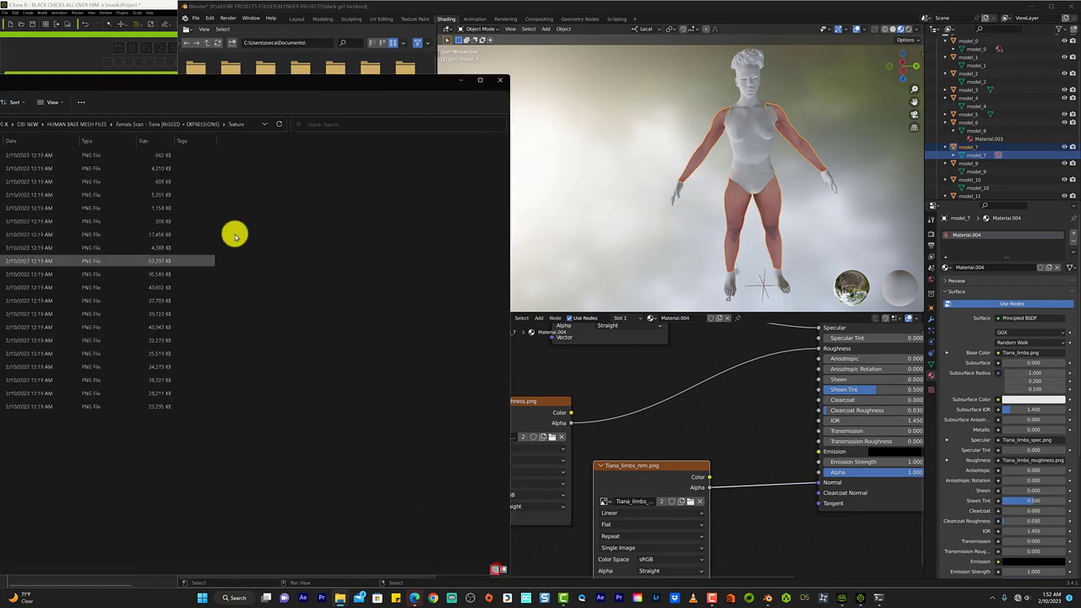
drag(309, 83, 321, 92)
drag(709, 227, 339, 272)
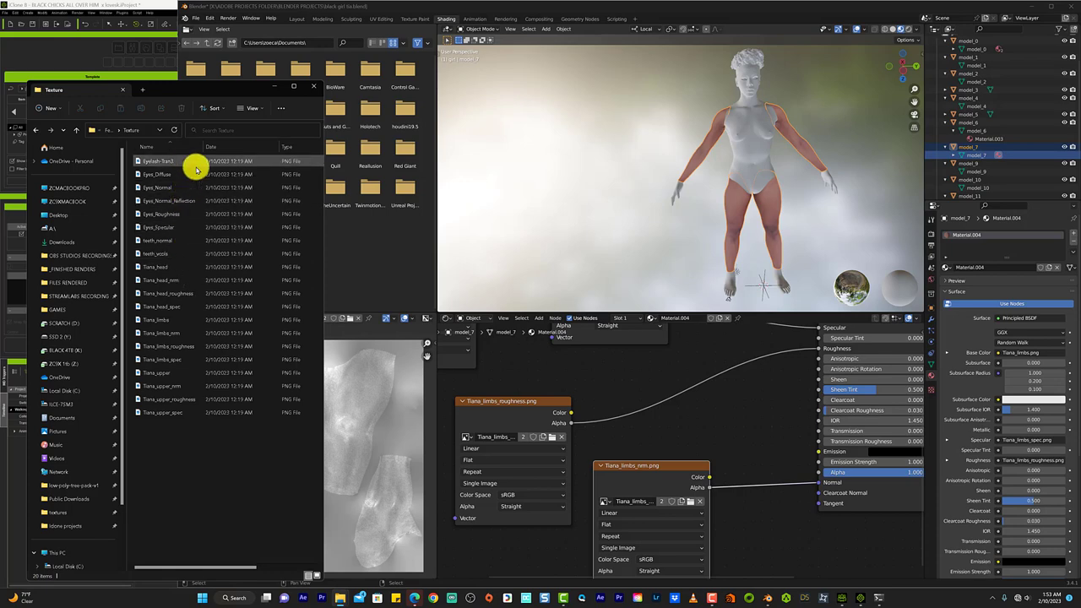
scroll(748, 107, up, 5)
middle_drag(748, 107, 706, 80)
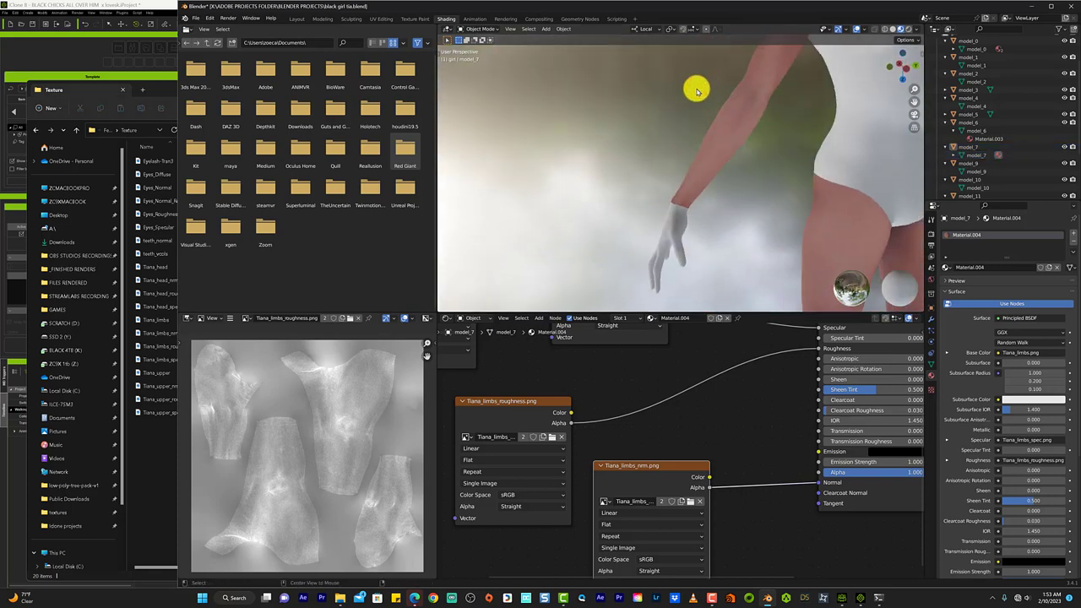
Step: Step through the model parts in the Outliner down to model_2, which lacks a material
scroll(697, 91, down, 5)
scroll(697, 90, up, 3)
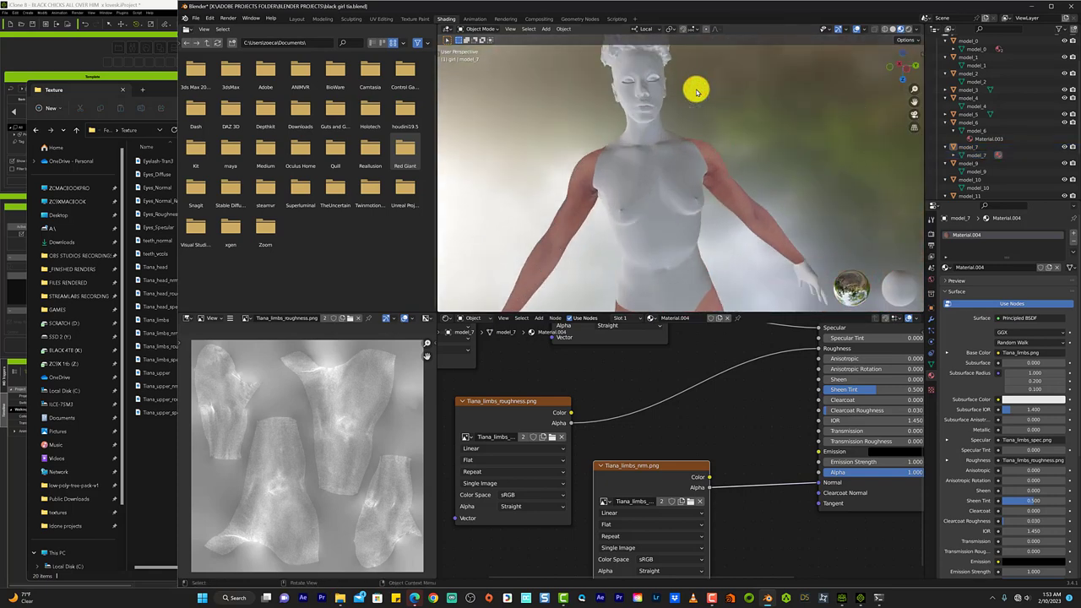
scroll(674, 207, up, 2)
scroll(674, 207, up, 2)
scroll(674, 206, up, 1)
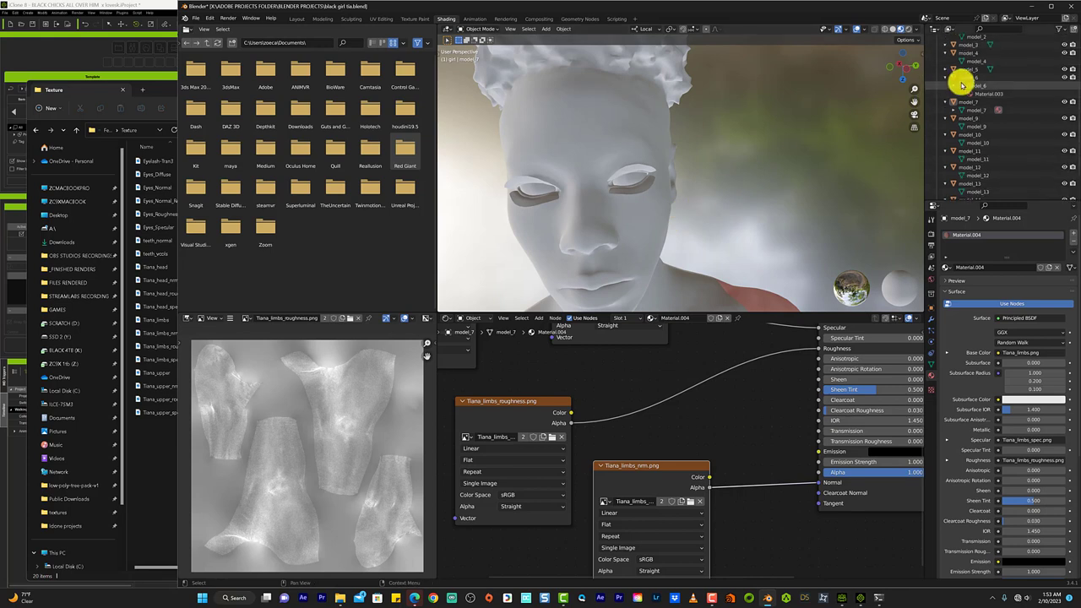
scroll(961, 82, up, 3)
click(977, 85)
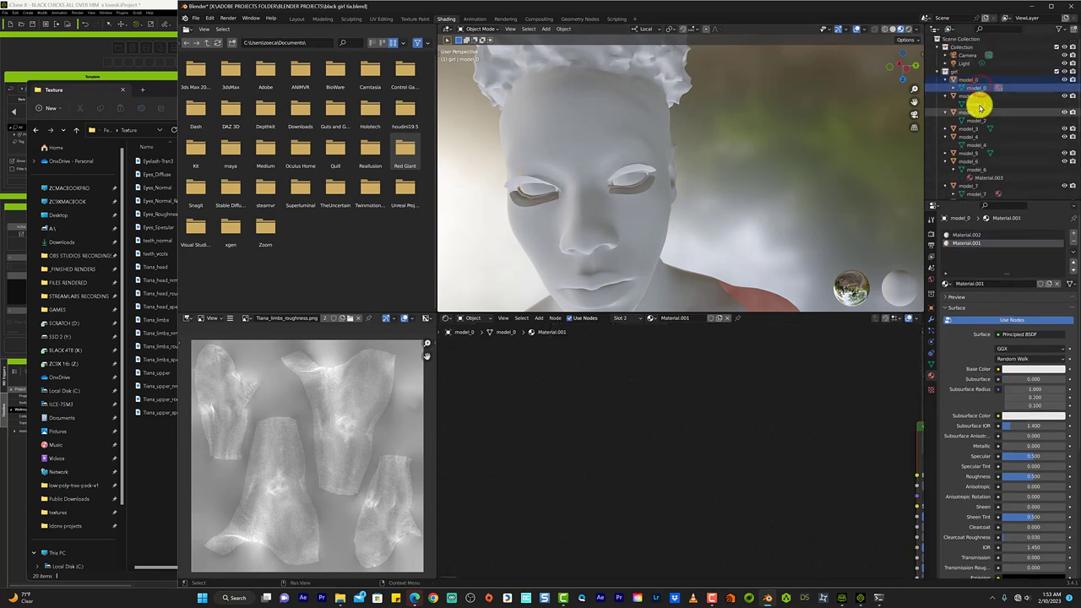
click(979, 103)
click(979, 120)
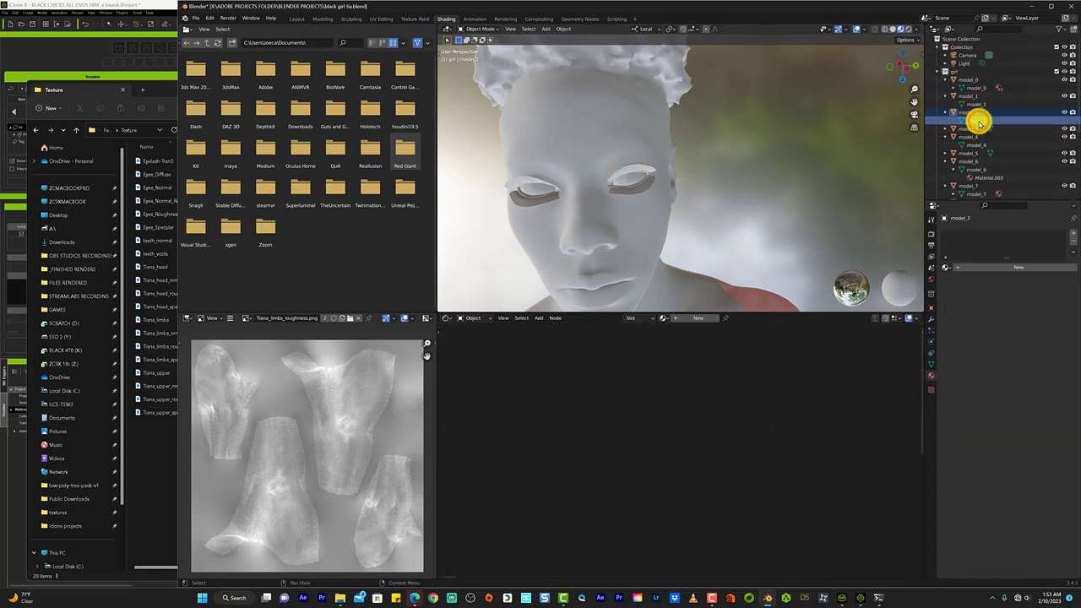
Step: Create a new material for model_2 and add an Image Texture node
click(695, 315)
right_click(555, 372)
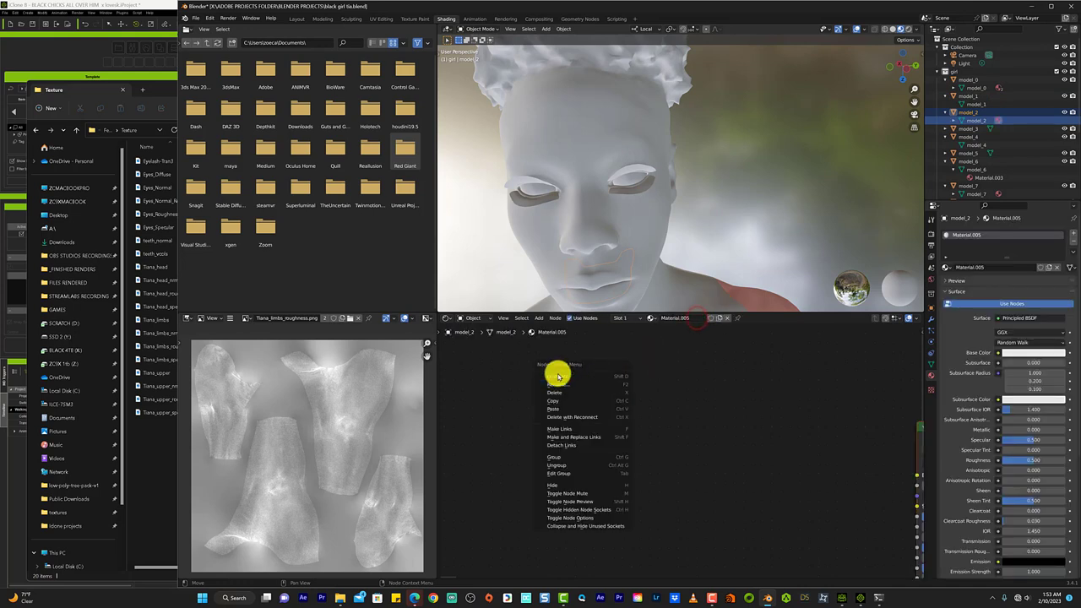
click(536, 319)
click(609, 404)
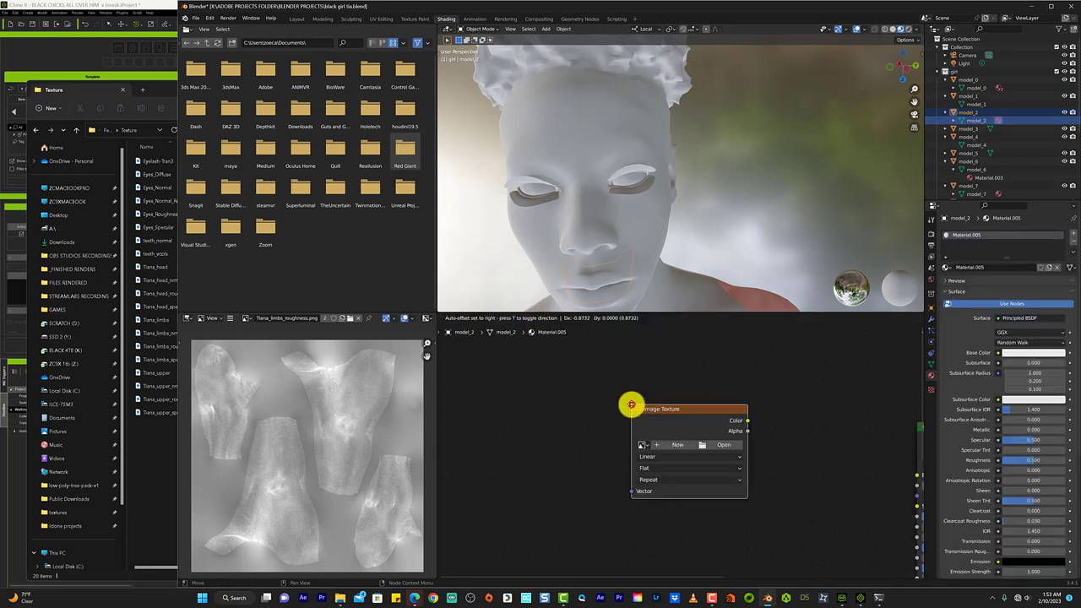
click(549, 401)
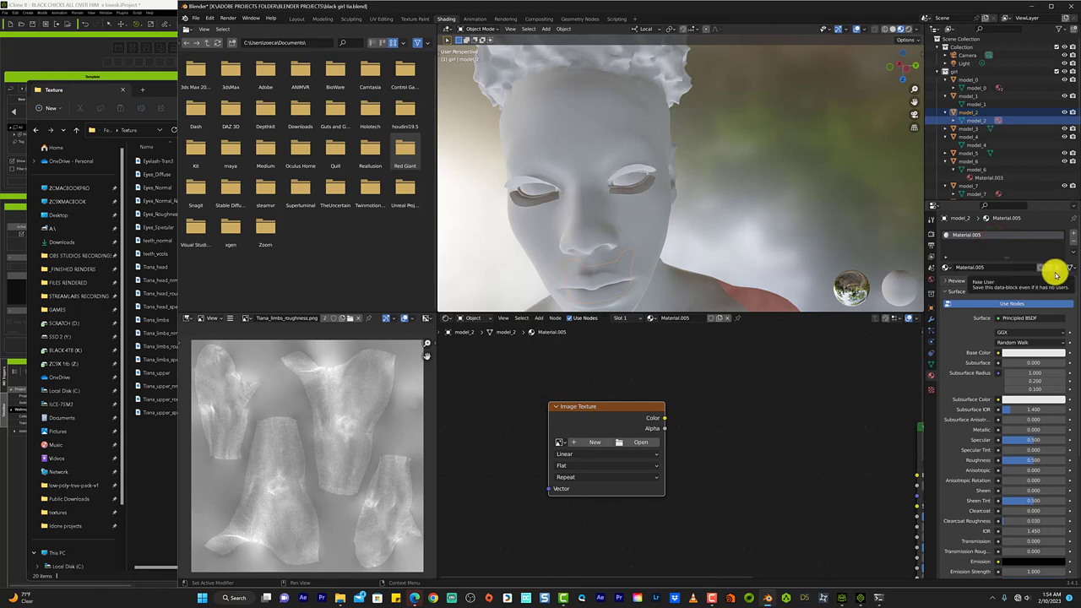
Step: Browse the node add menus without adding anything, then show model_7's Material.004 nodes
click(946, 257)
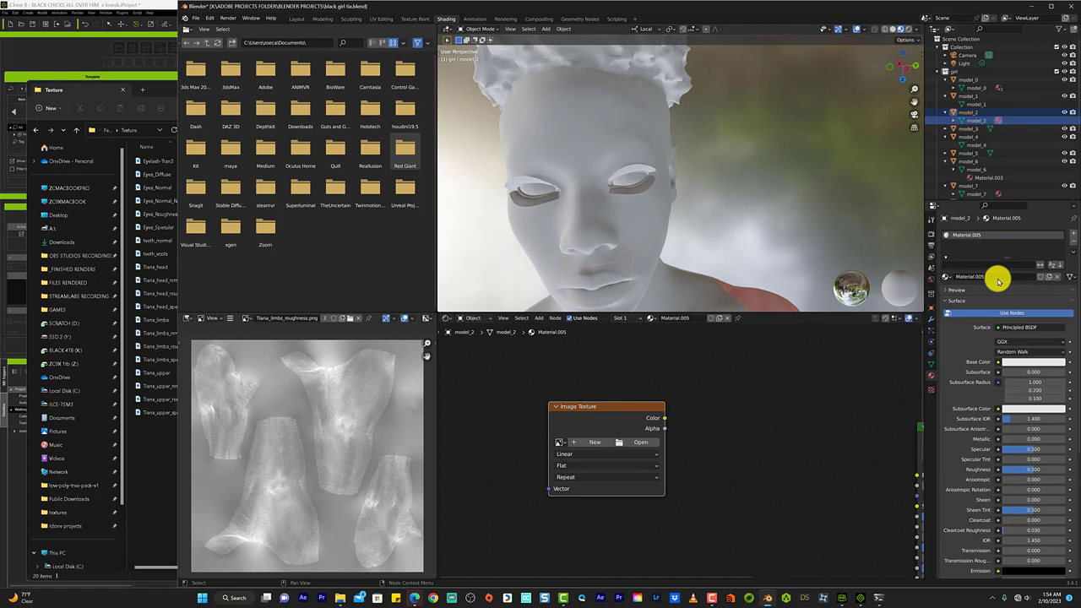
click(555, 317)
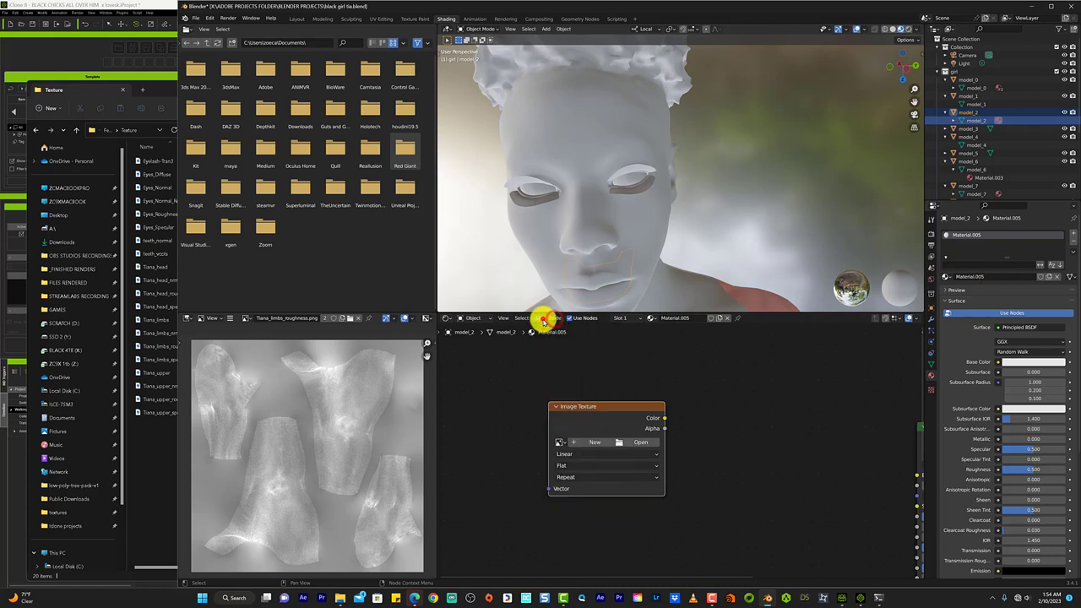
click(539, 318)
click(509, 374)
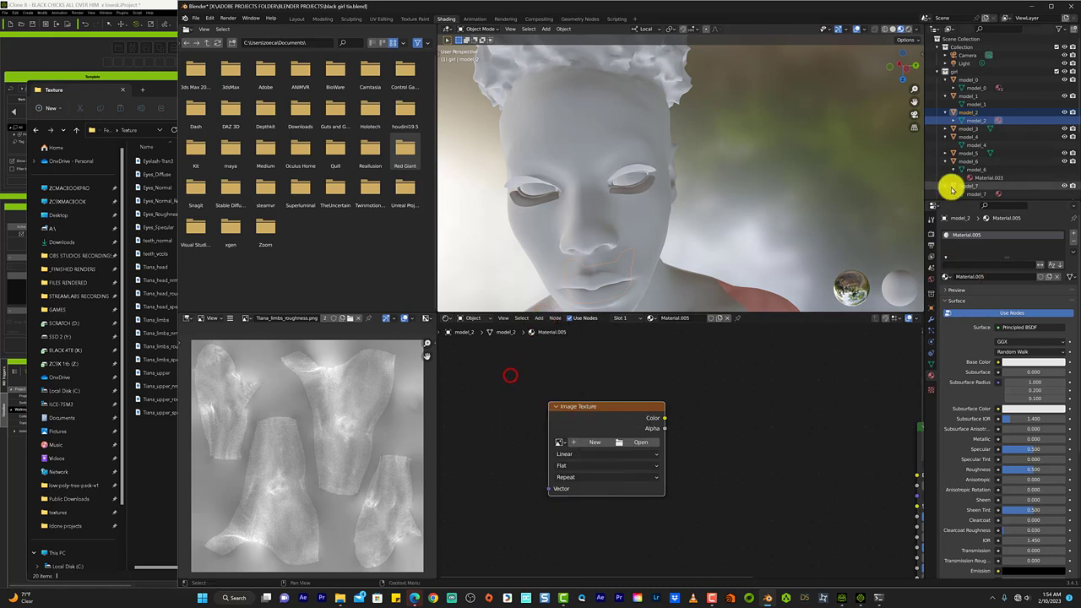
click(970, 178)
scroll(991, 156, down, 3)
click(990, 152)
Step: Box-select model_7's shader nodes and paste them into model_2's Material.005
scroll(741, 381, down, 3)
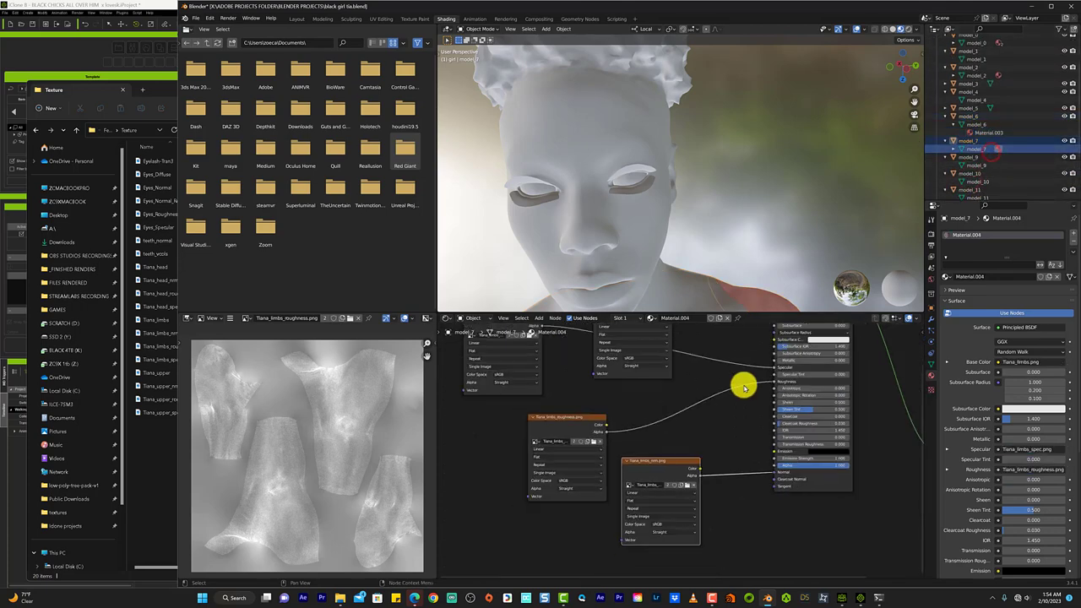
scroll(797, 498, down, 2)
drag(868, 495, 562, 361)
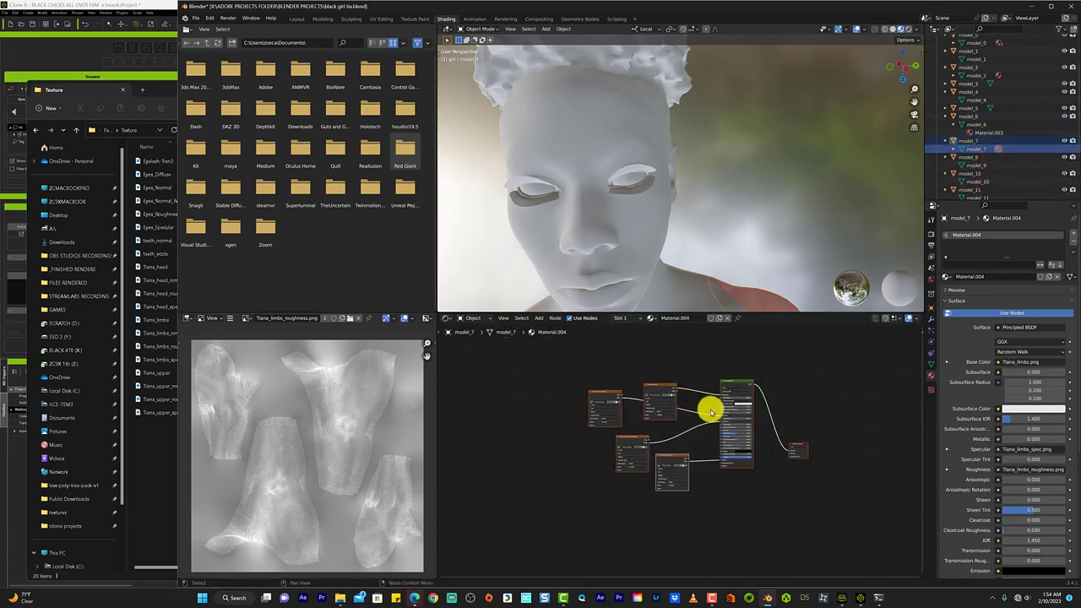
click(987, 41)
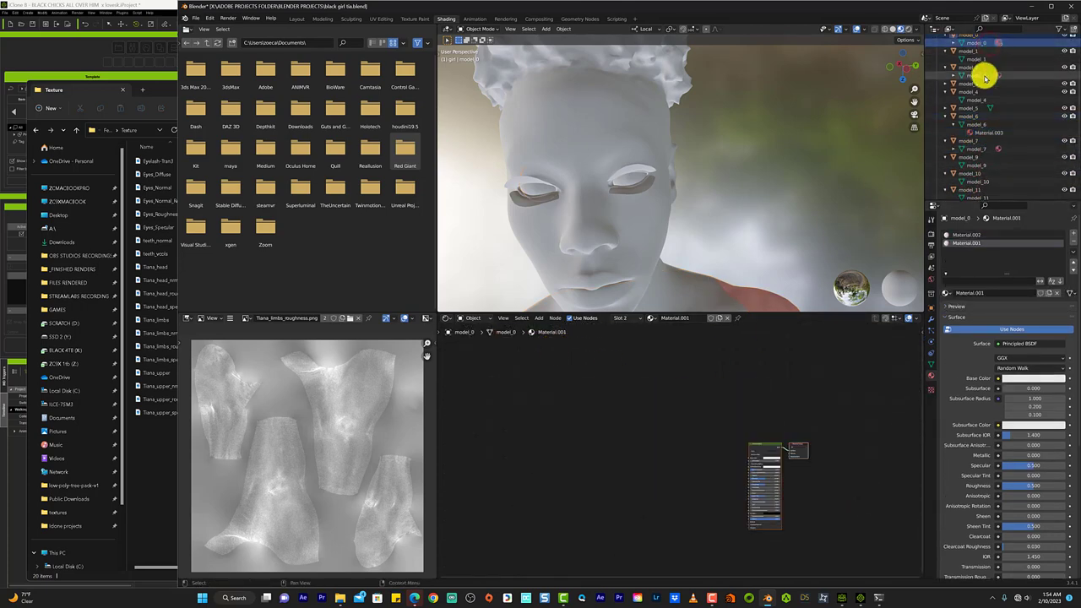
click(984, 75)
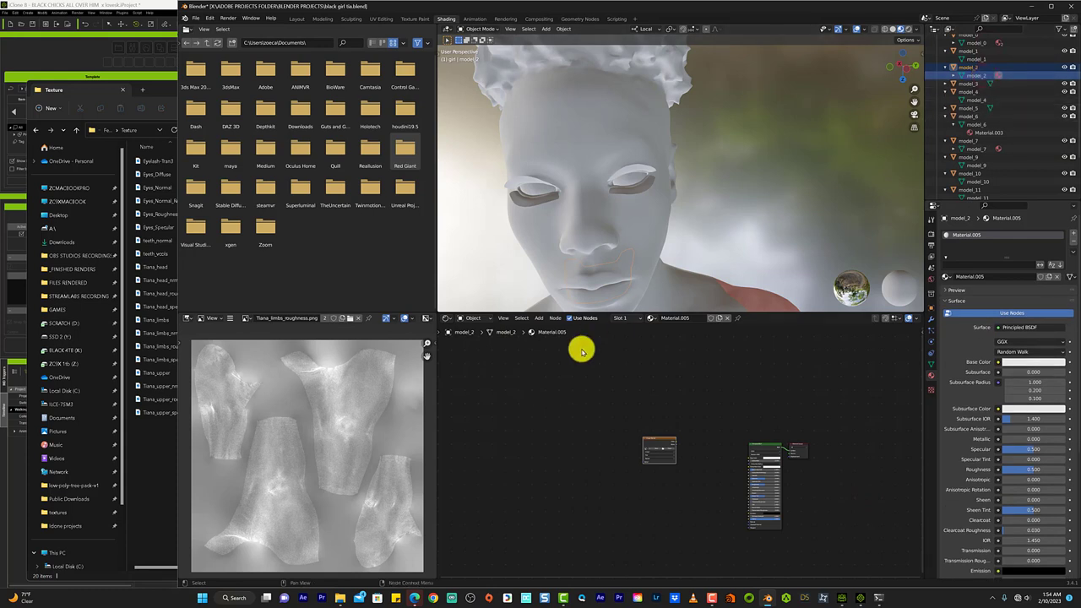
key(ctrl+v)
Step: Delete the original Principled BSDF and the extra texture nodes, keeping Tiana_limbs.png on Base Color
drag(739, 380, 642, 349)
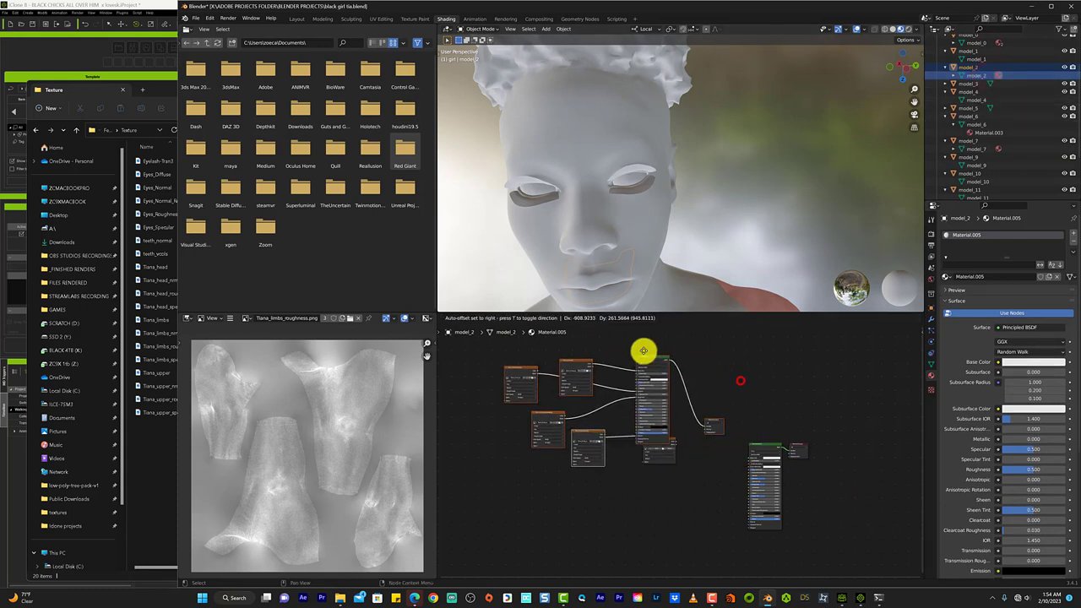
click(854, 552)
key(x)
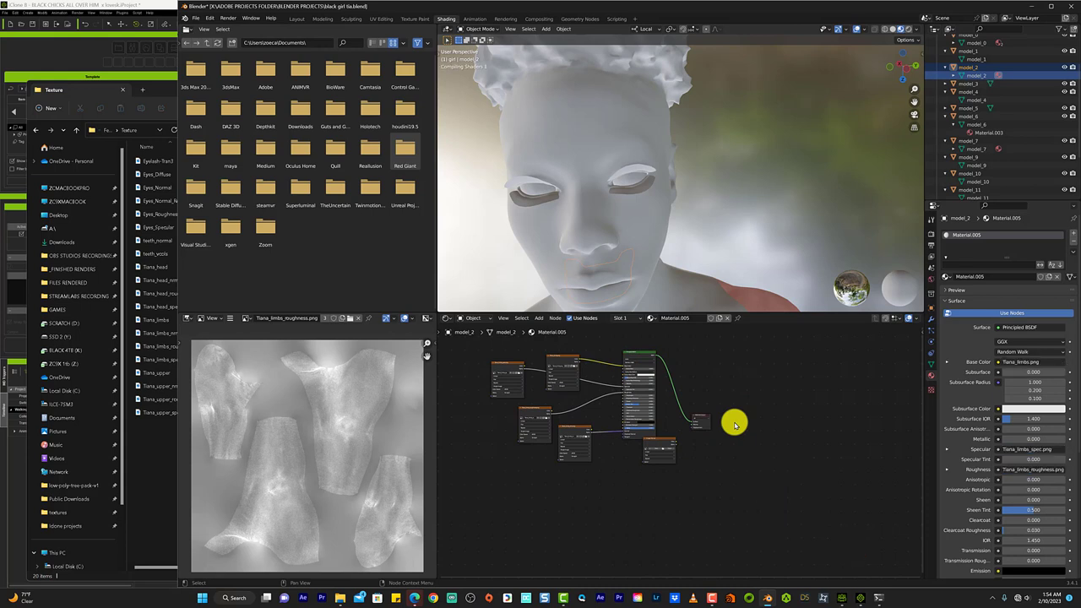
click(683, 476)
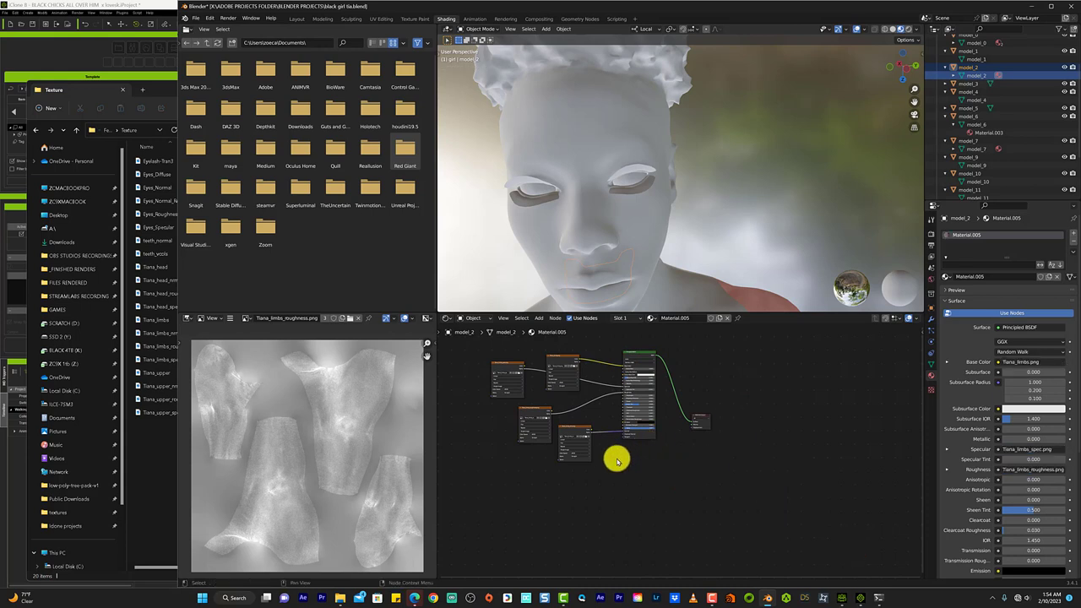
drag(606, 474, 513, 366)
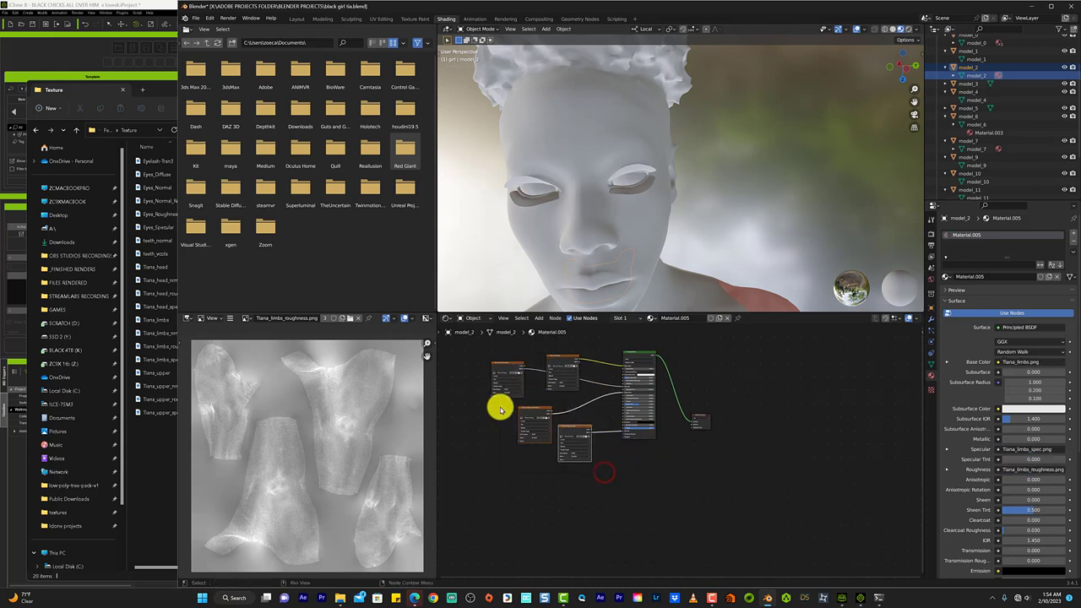
key(x)
click(539, 434)
Step: Load teeth_normal.png from the Texture folder into the existing image texture node
click(558, 356)
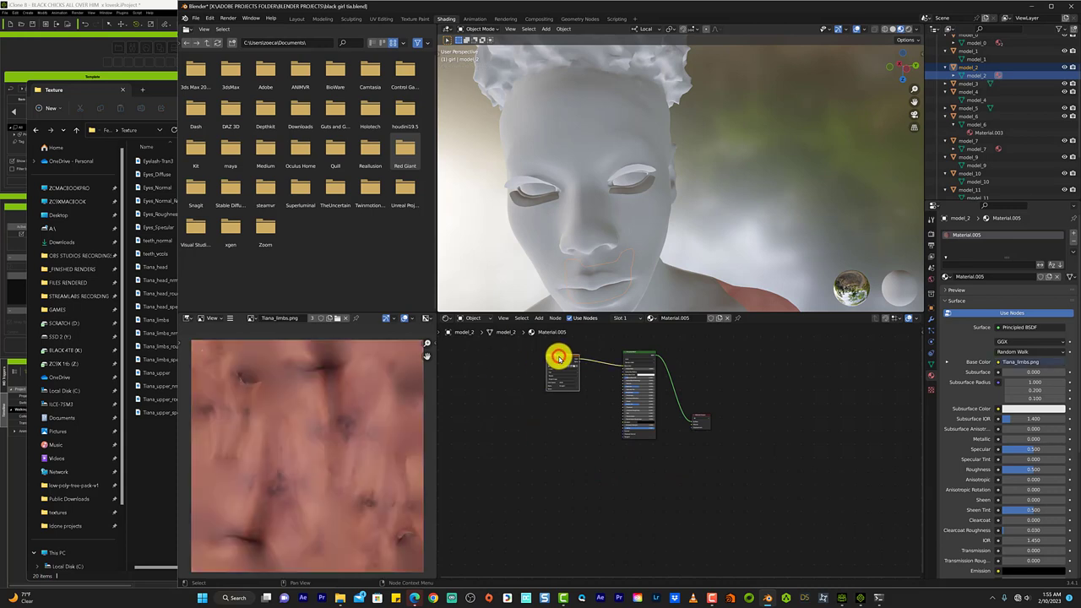
key(Home)
scroll(603, 414, up, 1)
middle_drag(640, 459, 665, 494)
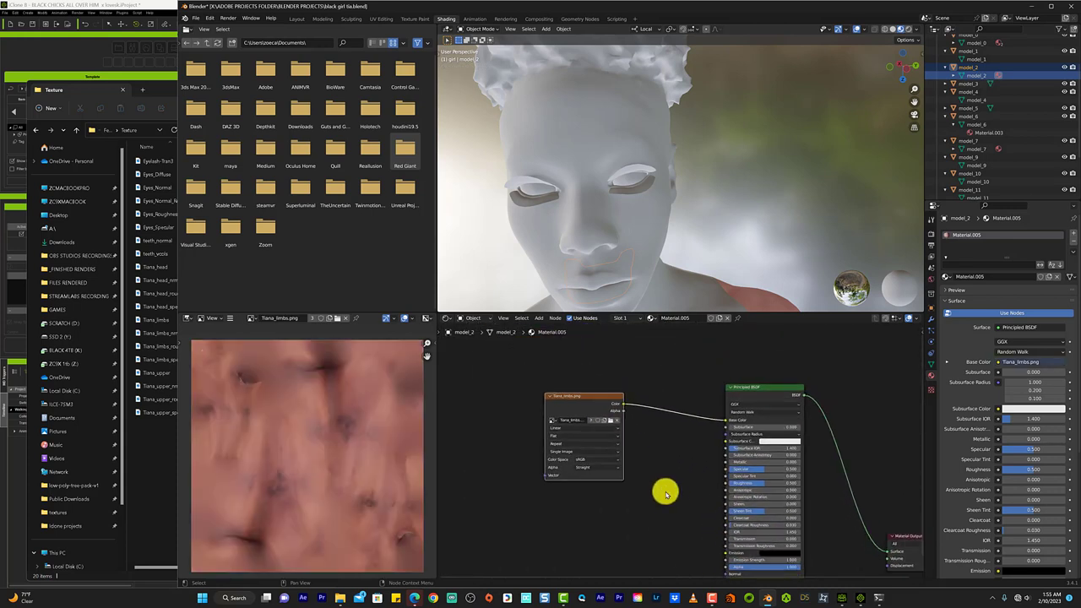
scroll(665, 494, up, 2)
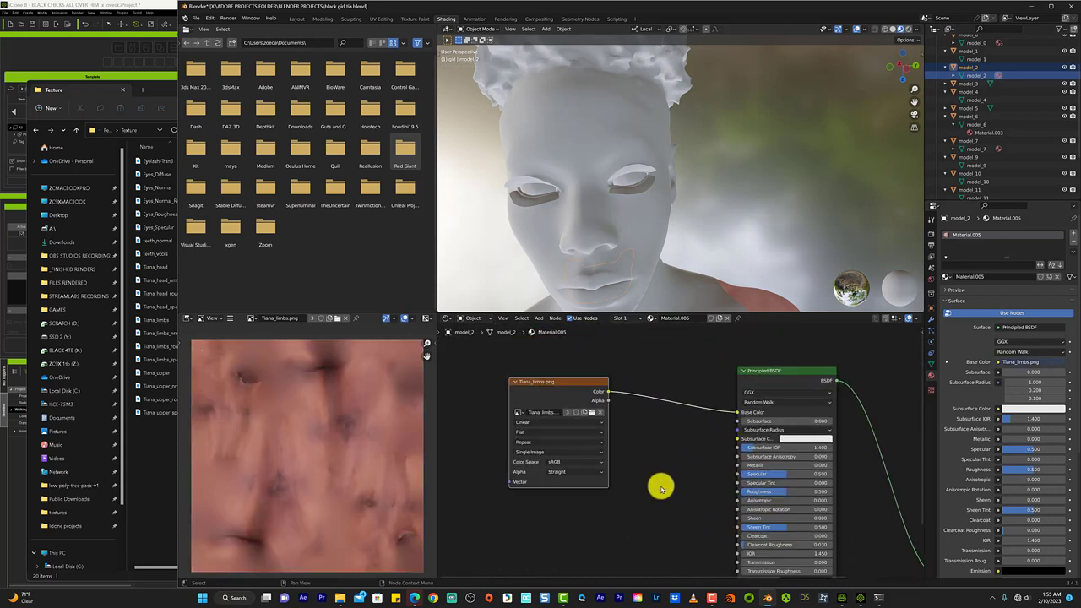
click(598, 412)
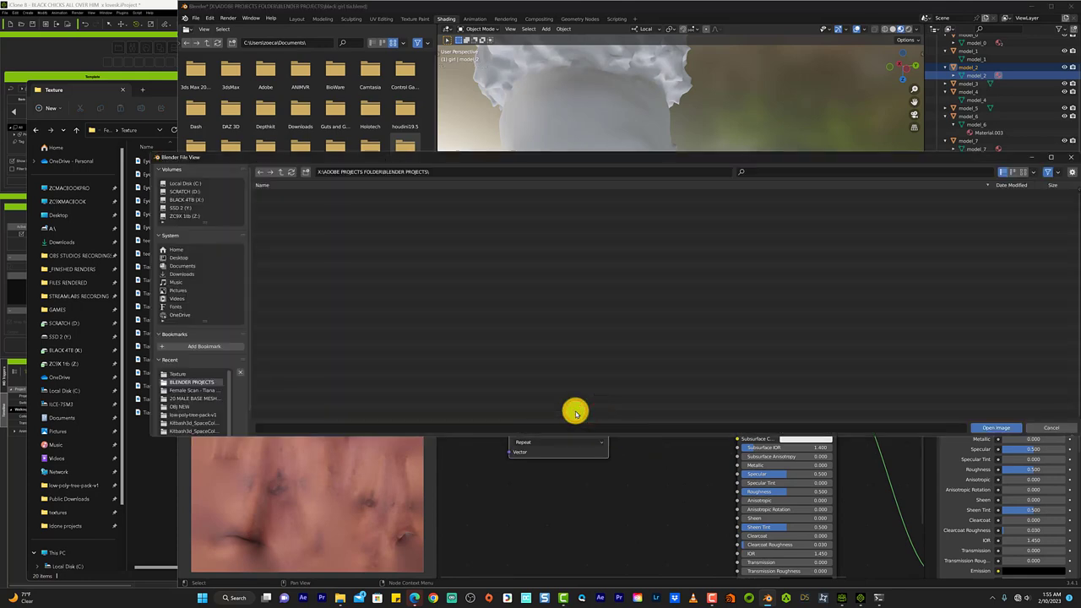
click(179, 373)
click(275, 193)
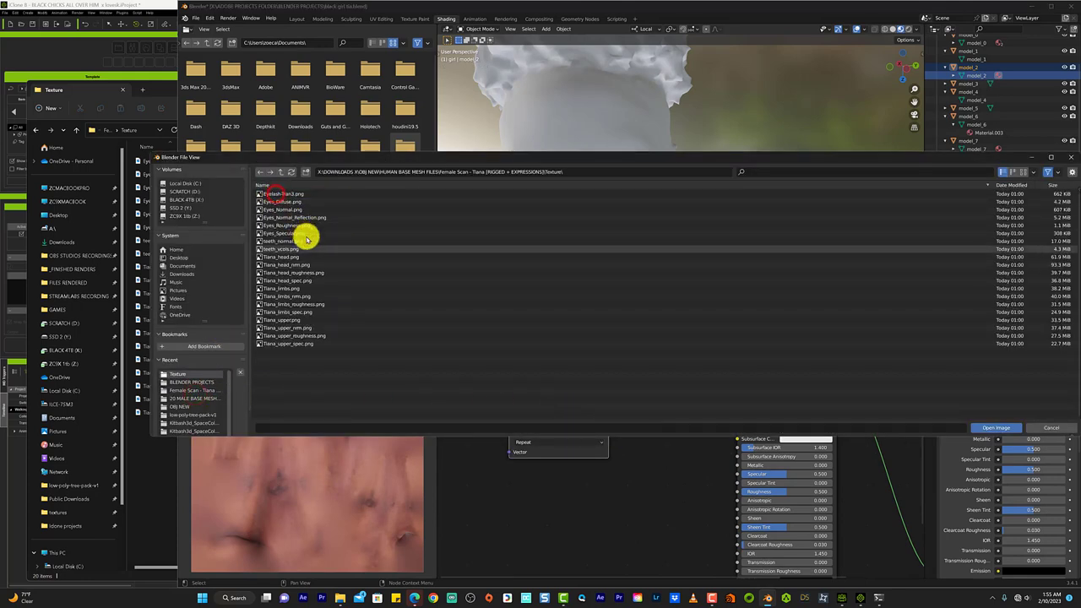
click(306, 240)
click(997, 428)
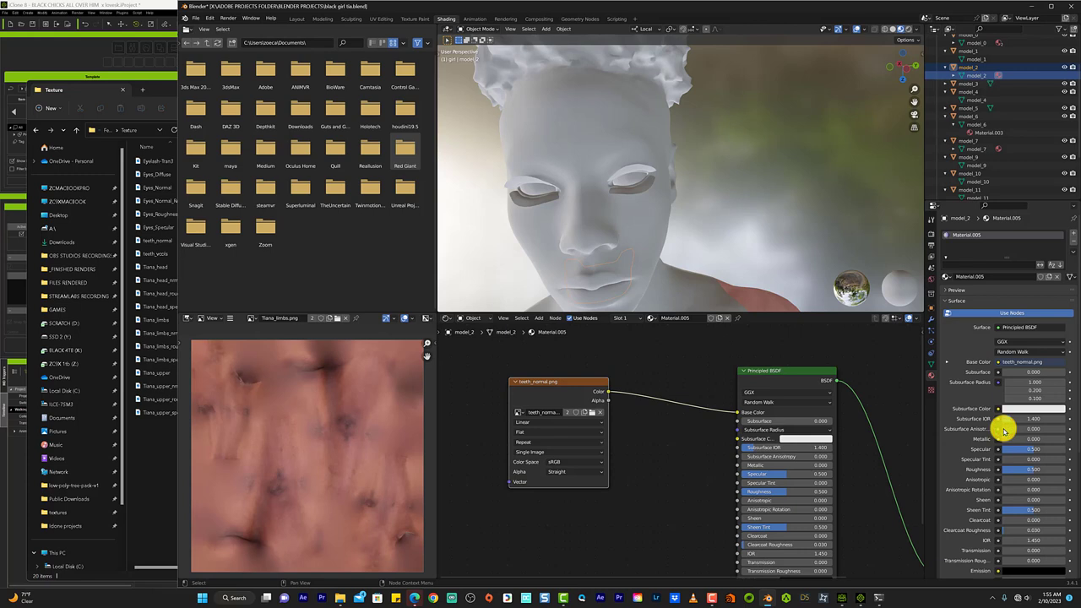
Step: Add a second image texture with teeth_vcols.png and link its Alpha into the Principled BSDF
click(547, 384)
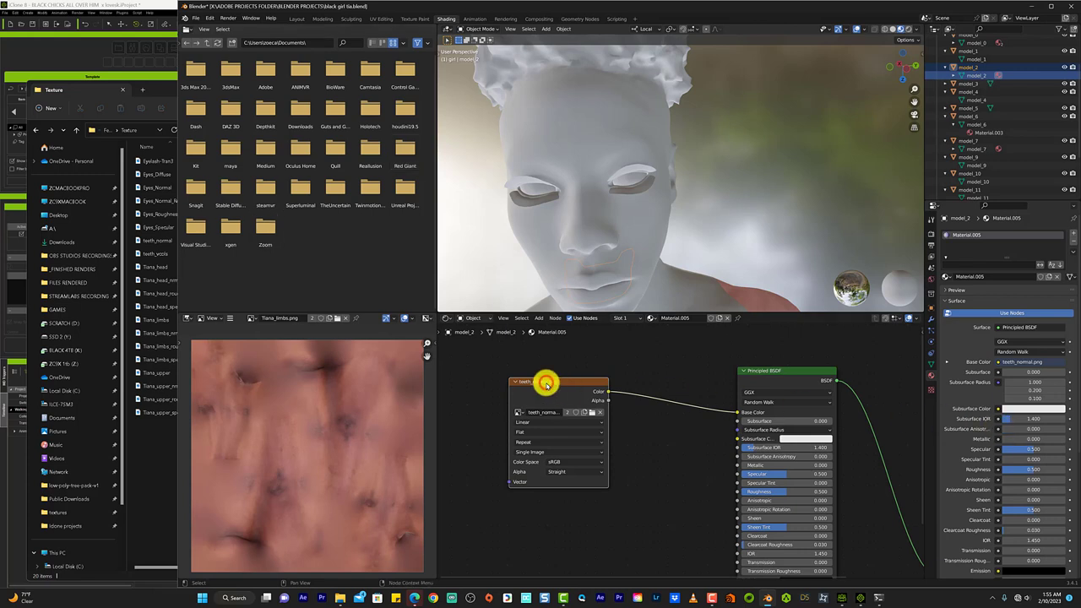
key(shift+d)
click(583, 517)
click(606, 539)
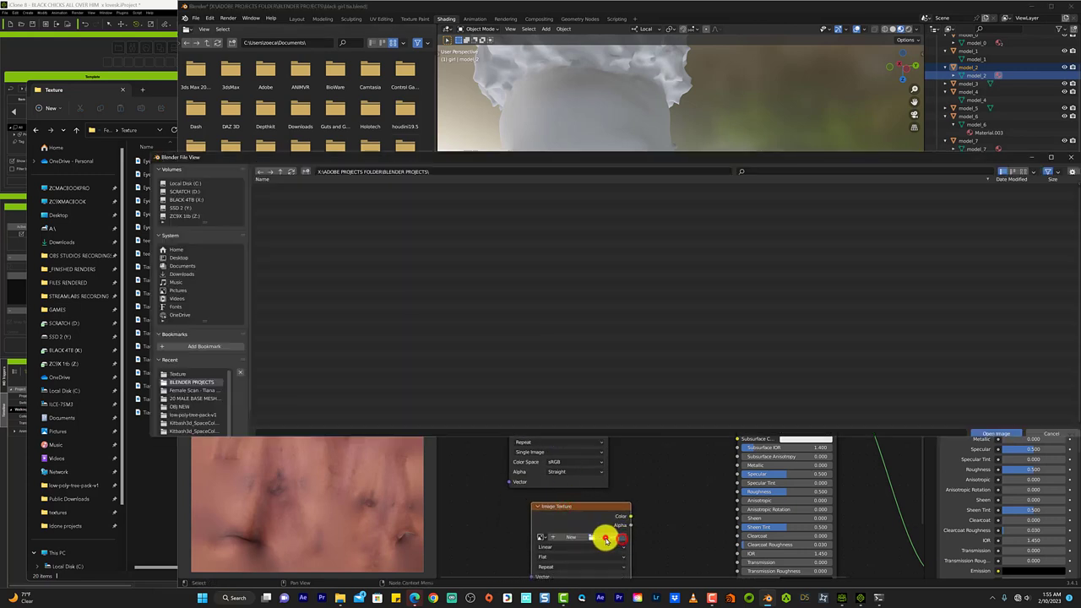
click(182, 374)
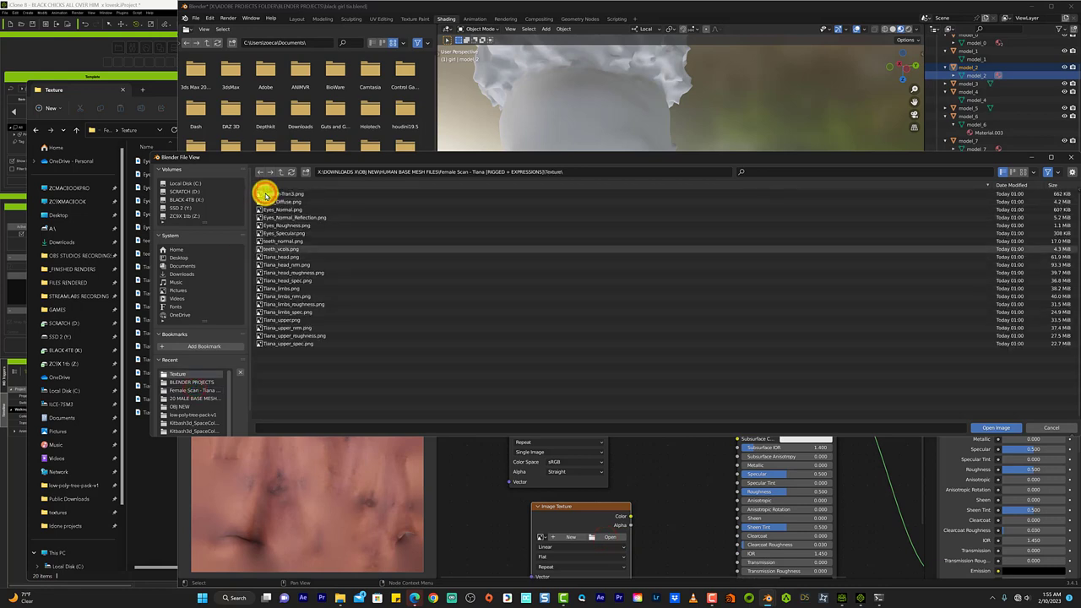
double_click(309, 249)
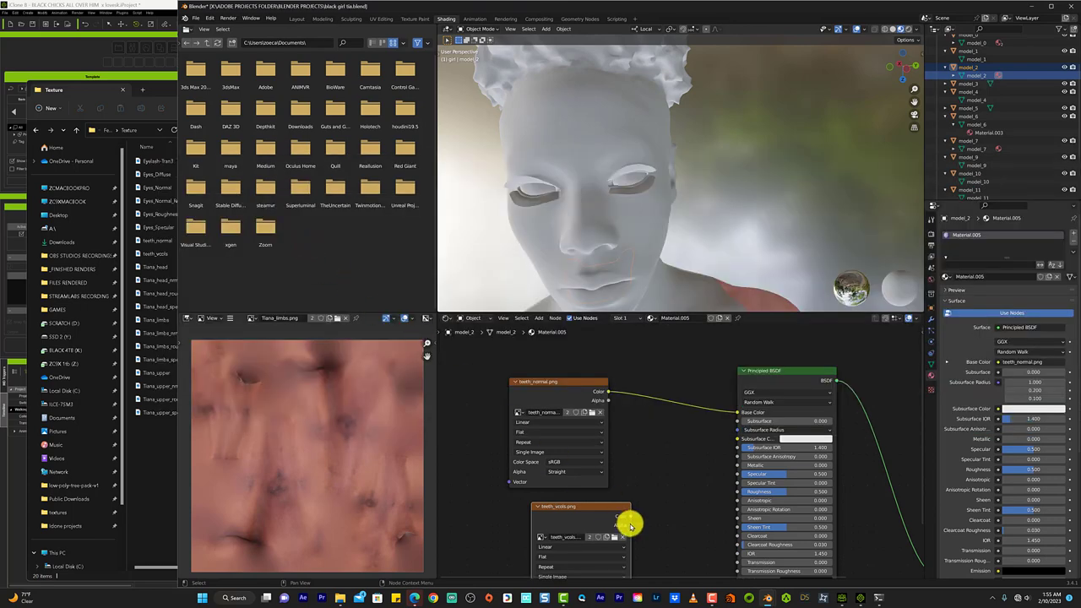
scroll(634, 473, down, 2)
scroll(657, 480, down, 1)
shift+scroll(658, 484, down, 1)
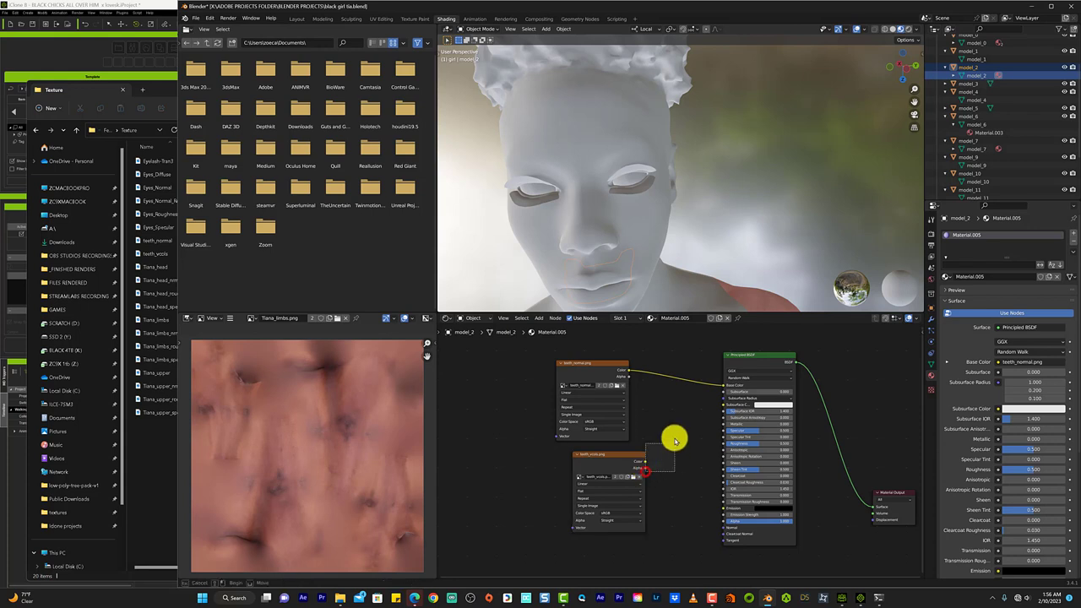
mouse_move(646, 467)
mouse_down()
mouse_move(673, 494)
mouse_move(741, 437)
mouse_move(685, 482)
mouse_move(686, 549)
mouse_move(719, 533)
mouse_move(724, 516)
mouse_up()
click(960, 91)
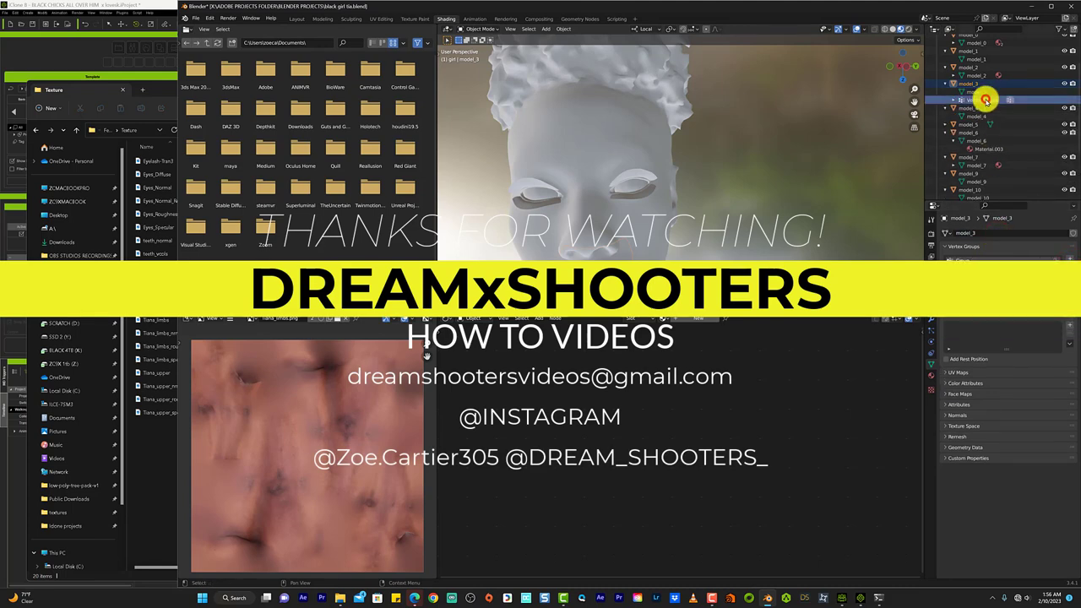
Step: Delete model_3, then check models 4, 1, 0 and 2, ending on material-less model_5
key(Delete)
click(985, 90)
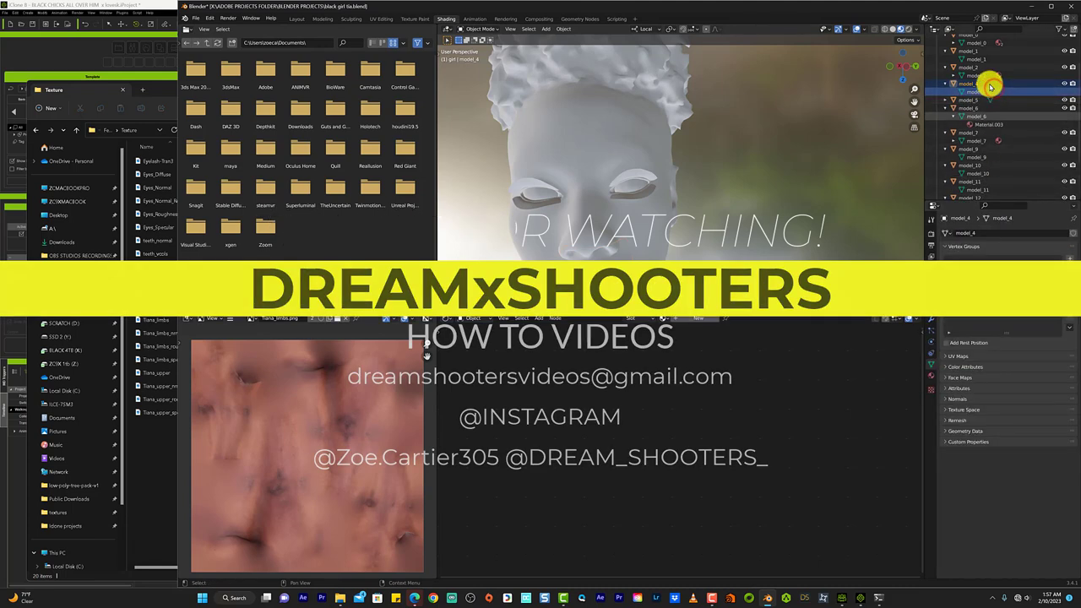
click(978, 57)
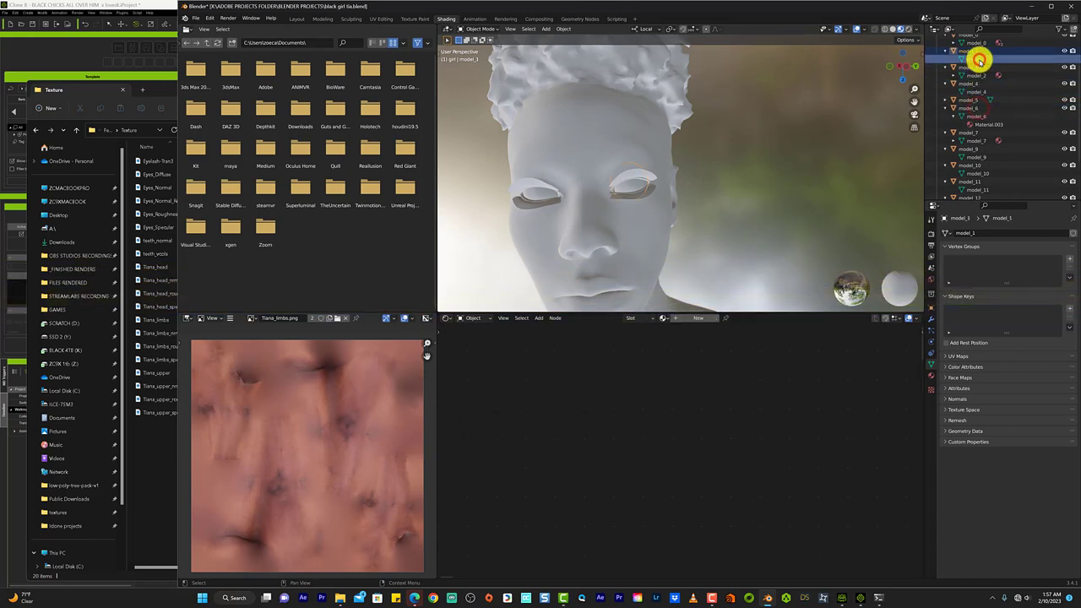
click(979, 43)
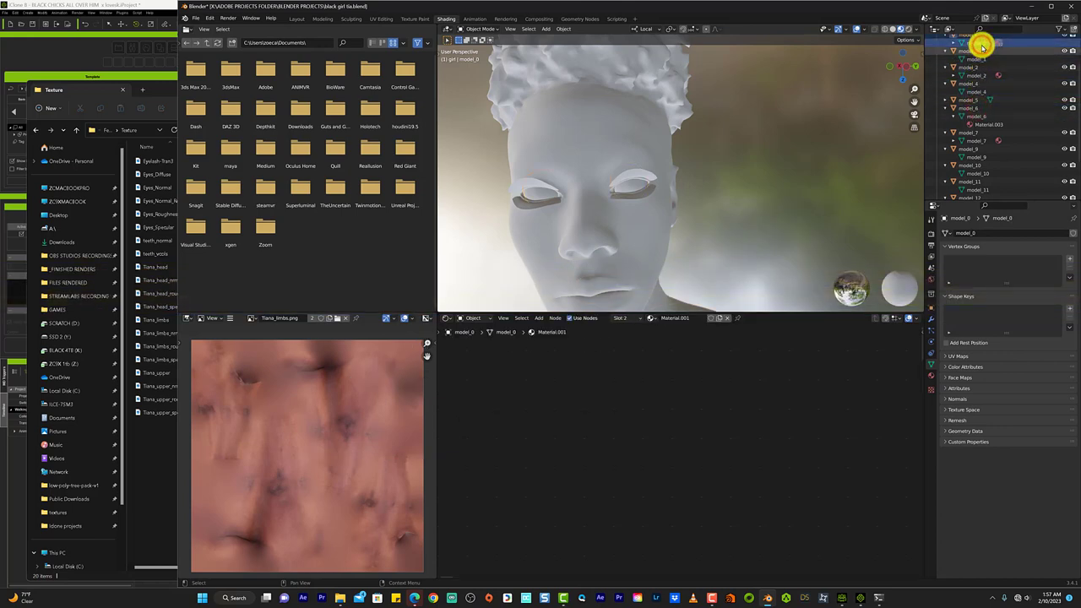
click(977, 75)
click(979, 42)
scroll(982, 42, down, 3)
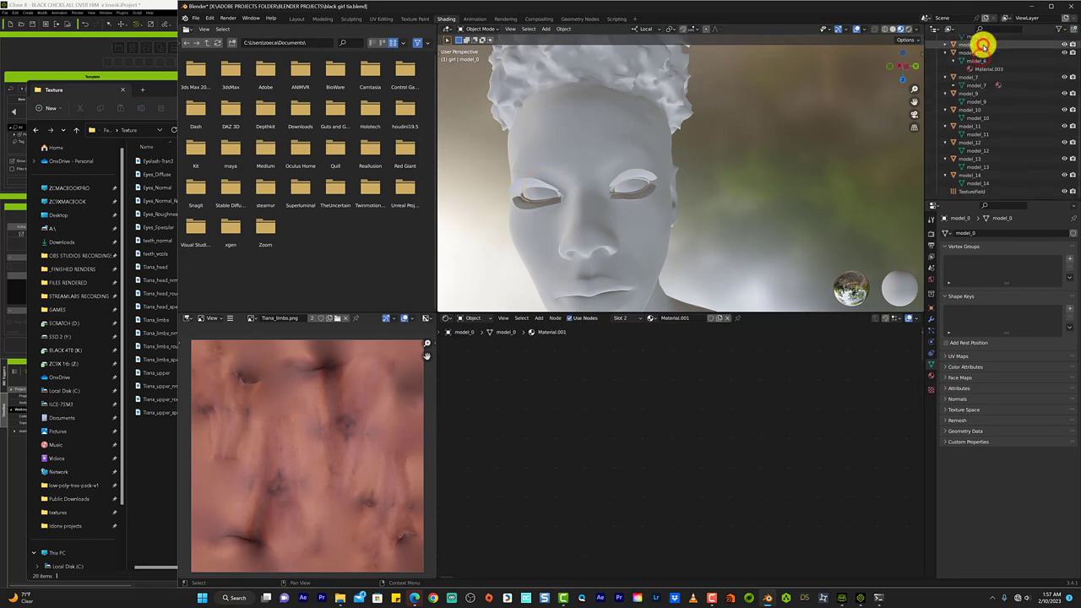
click(981, 54)
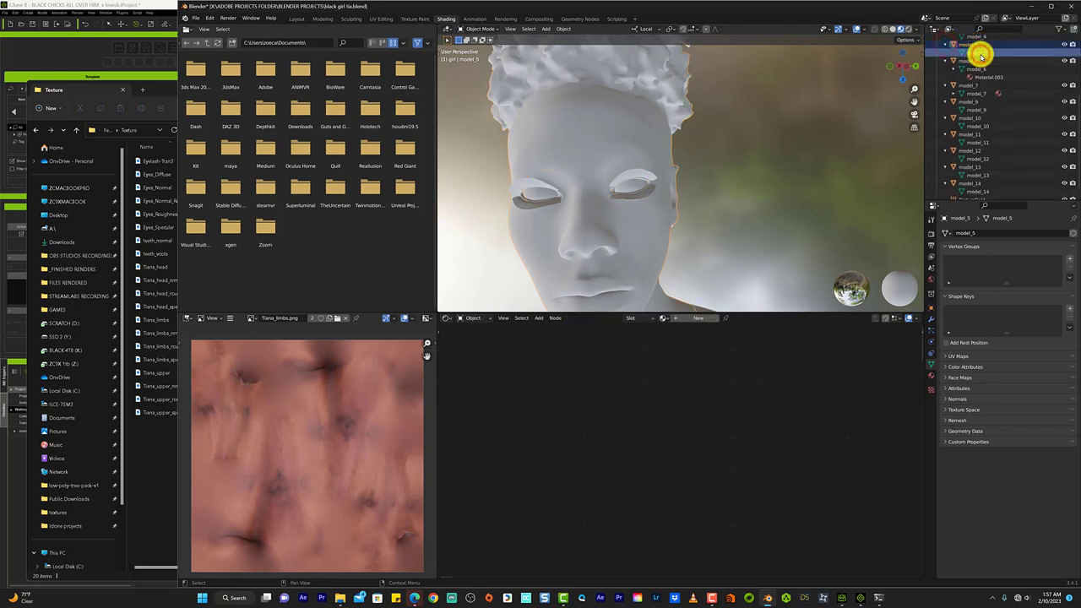
Step: Zoom out the viewport and check the image panel's editor types, leaving it unchanged
scroll(729, 144, down, 2)
scroll(729, 149, down, 4)
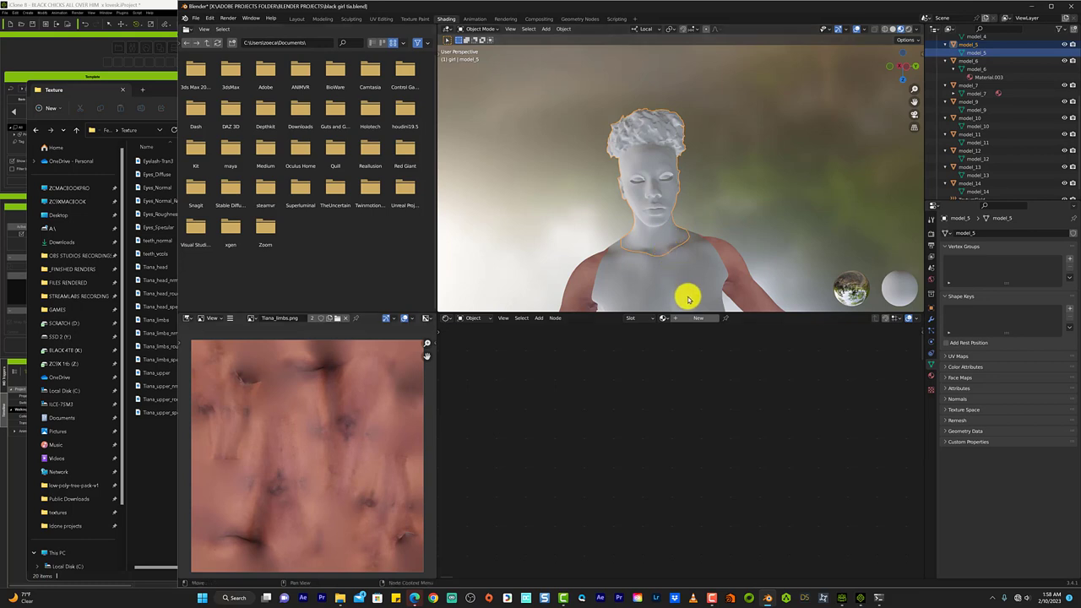
scroll(345, 381, down, 2)
scroll(347, 386, down, 3)
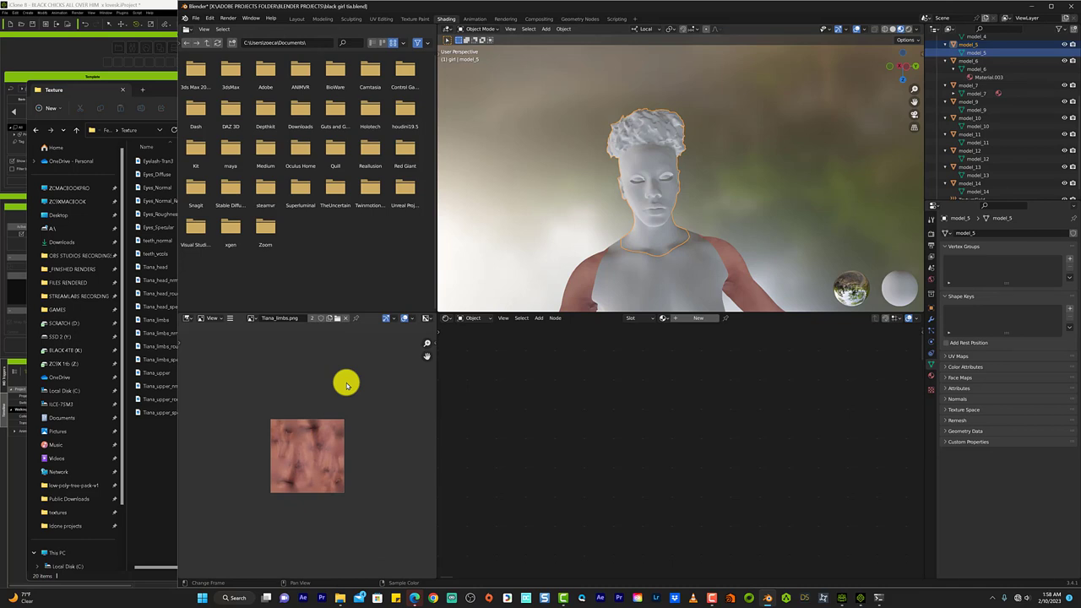
click(192, 317)
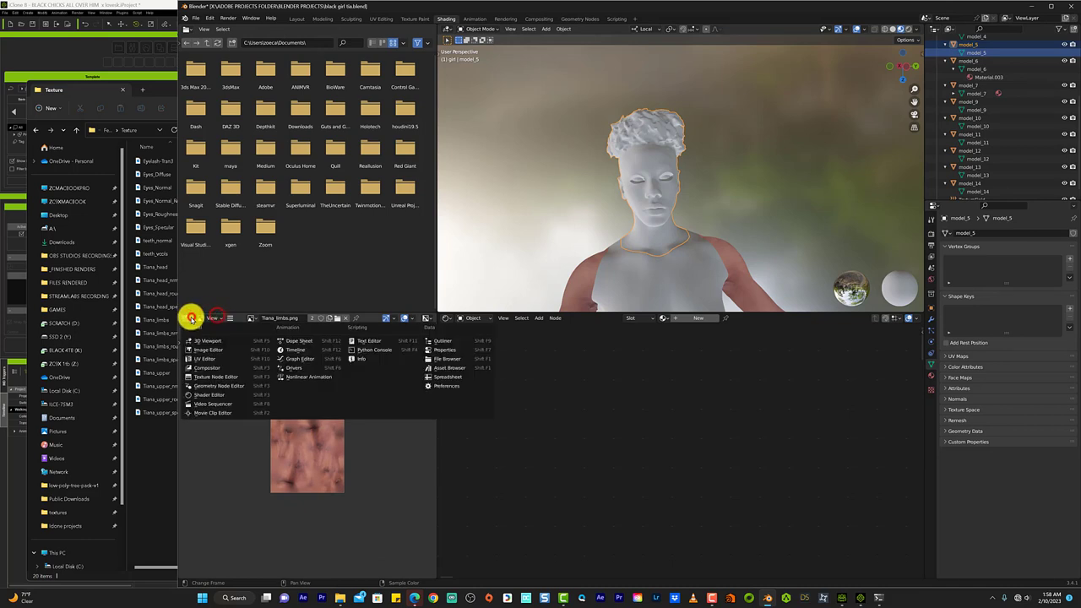
click(192, 317)
Step: Pick Tiana_head.png from the image editor's list and give model_5 a new Material.006
click(252, 318)
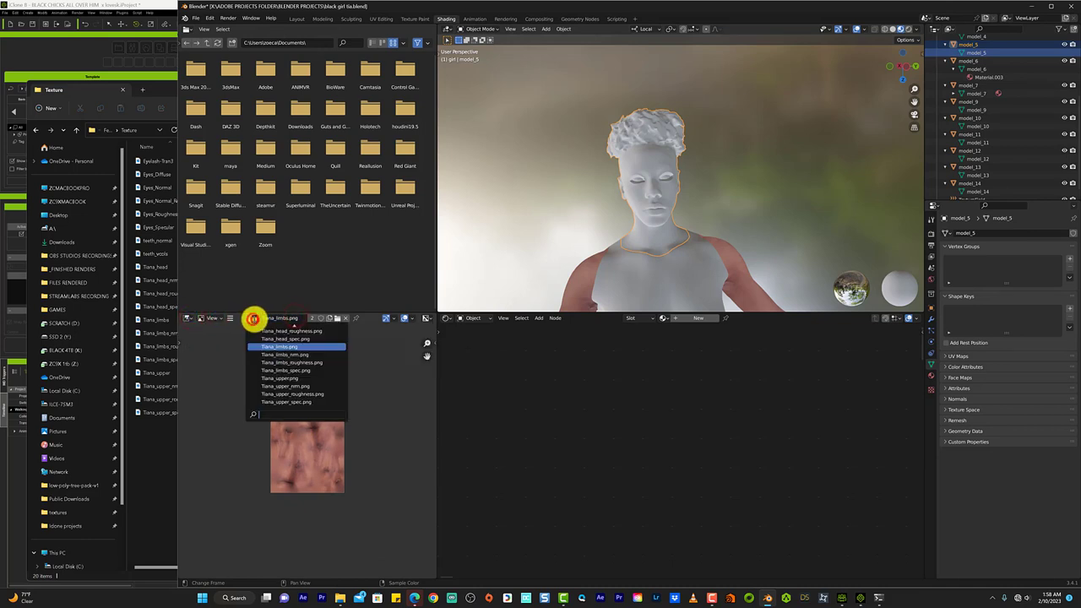
scroll(285, 363, up, 5)
scroll(285, 367, up, 5)
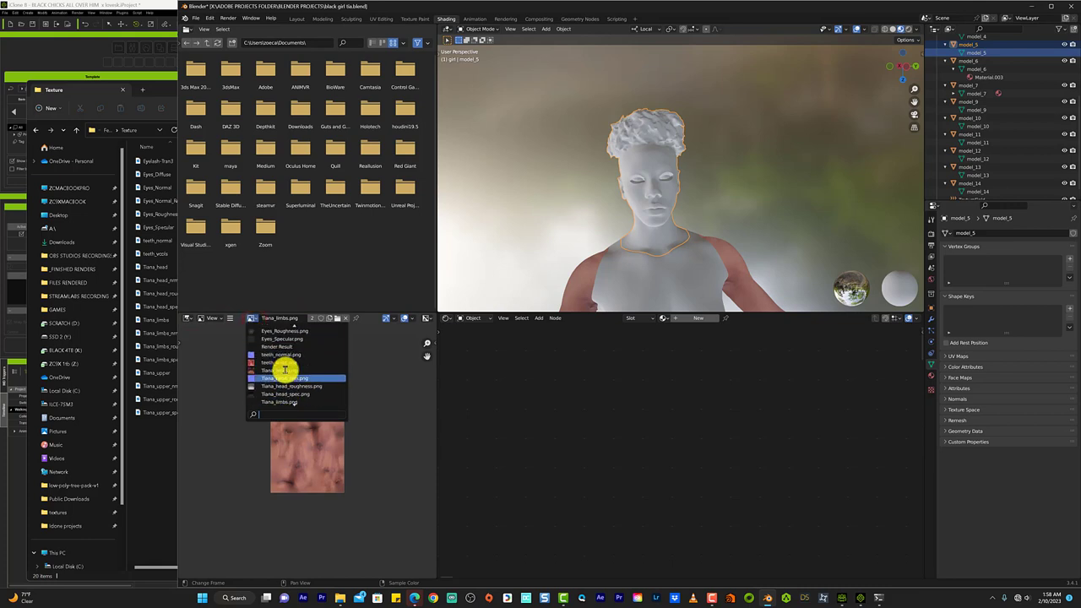
scroll(286, 369, up, 3)
scroll(286, 370, up, 4)
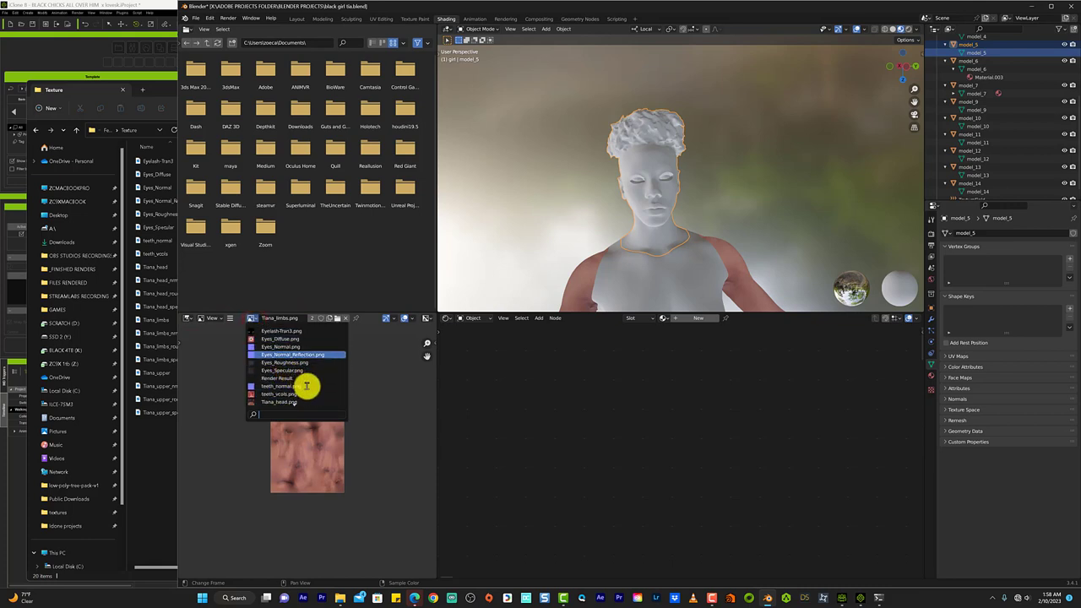
scroll(319, 364, down, 3)
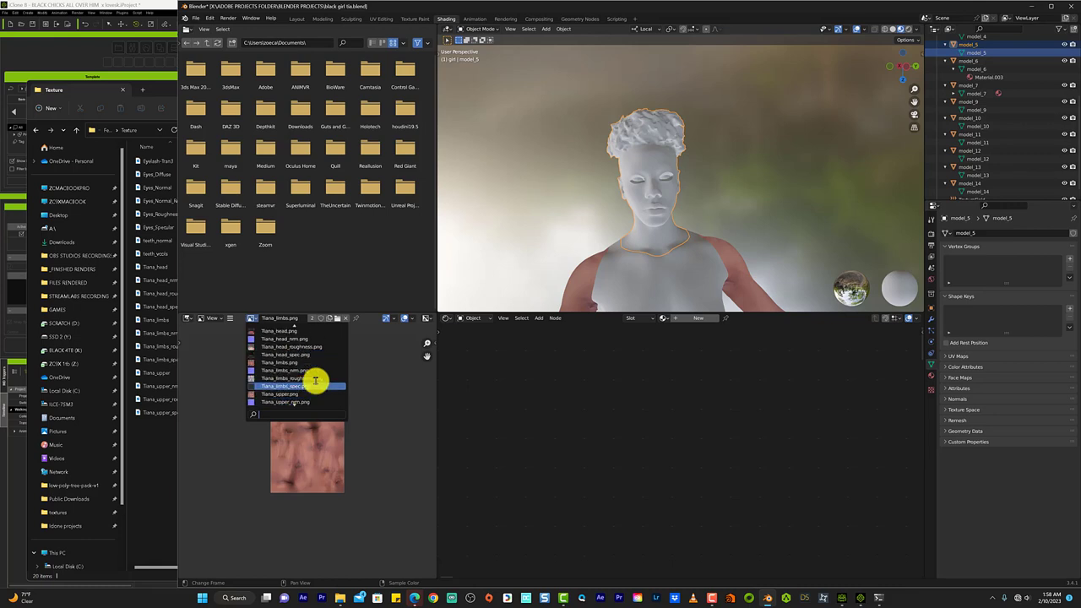
scroll(313, 379, down, 3)
scroll(313, 385, down, 3)
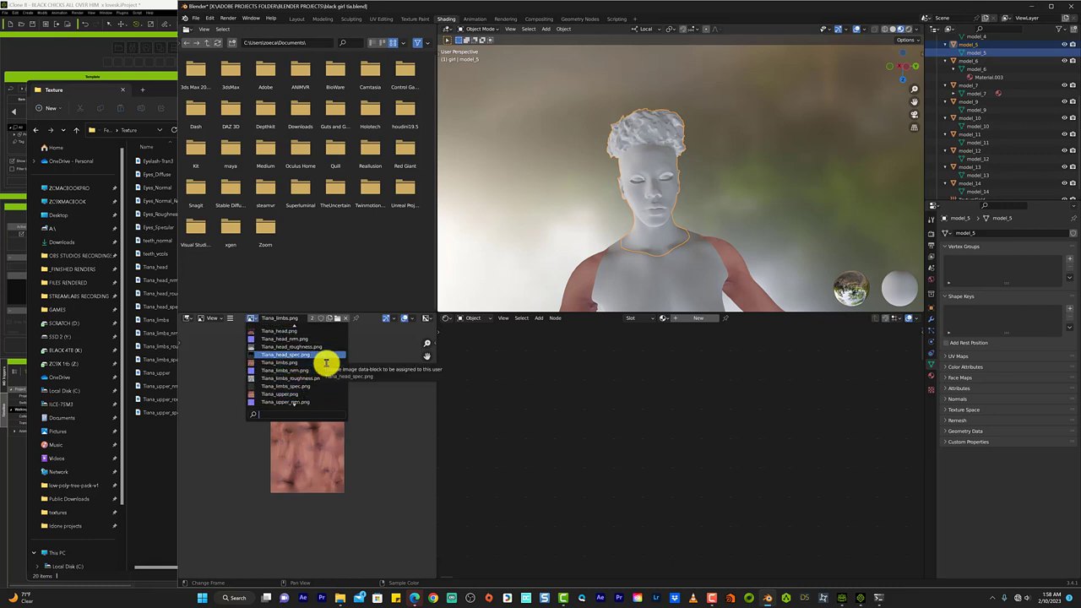
scroll(324, 345, up, 1)
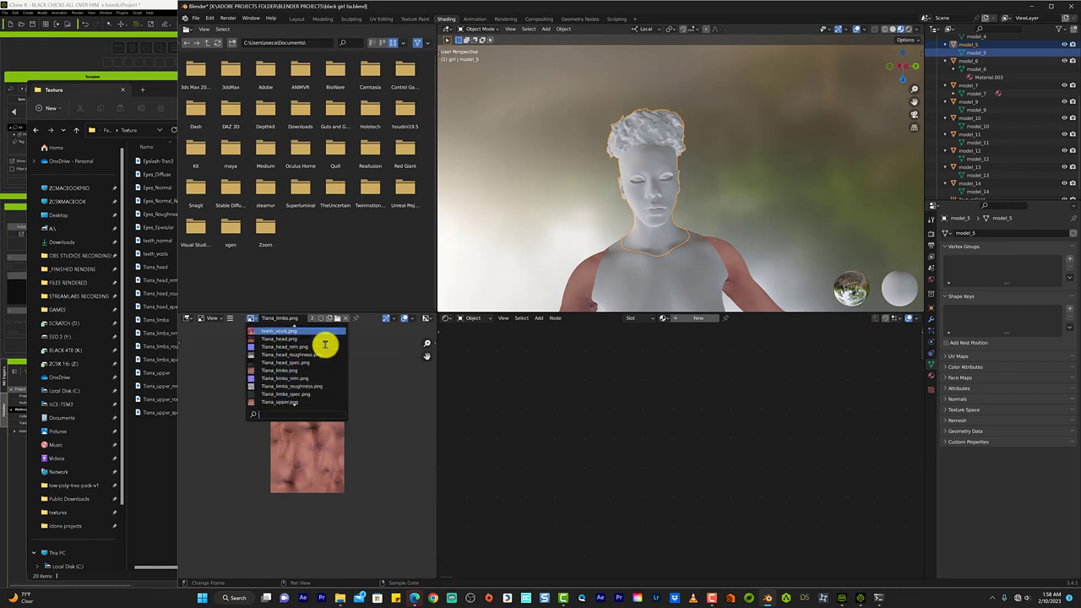
click(320, 339)
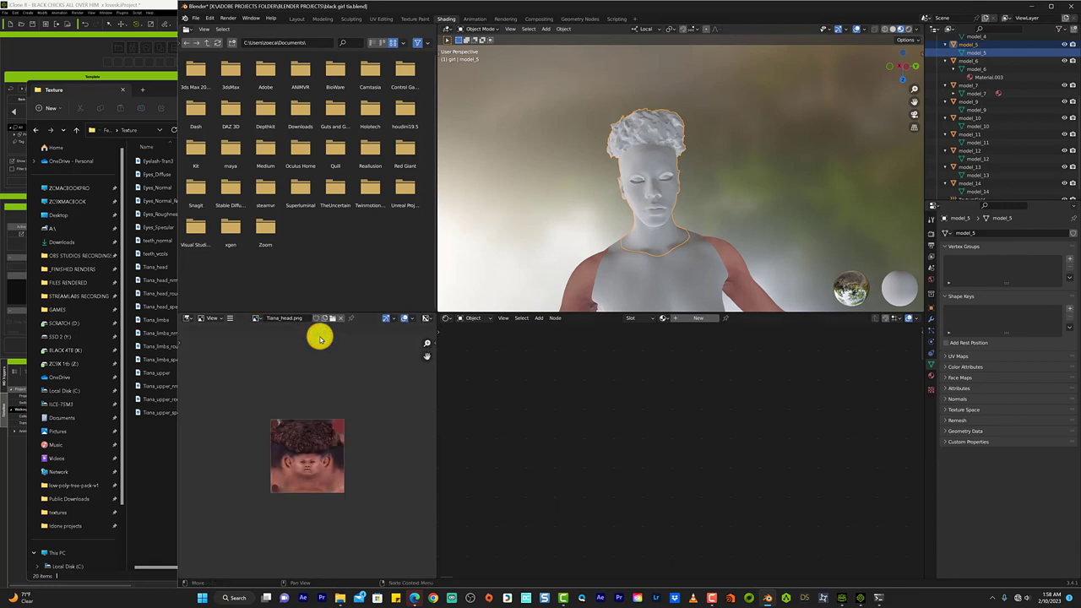
click(676, 319)
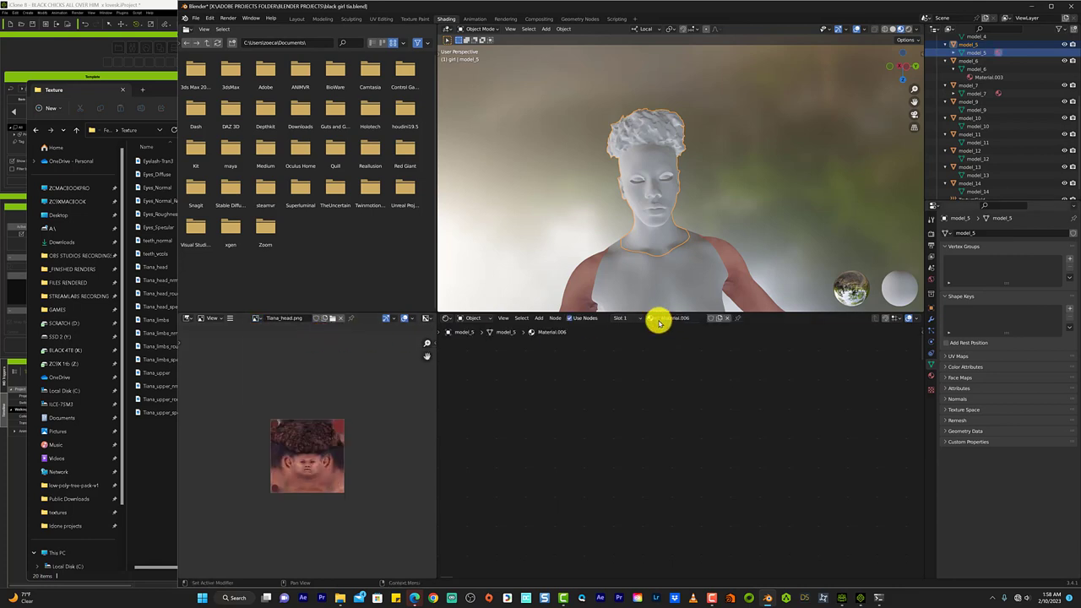
Step: Enable Use Nodes for Material.006 and add an empty Image Texture node
click(569, 319)
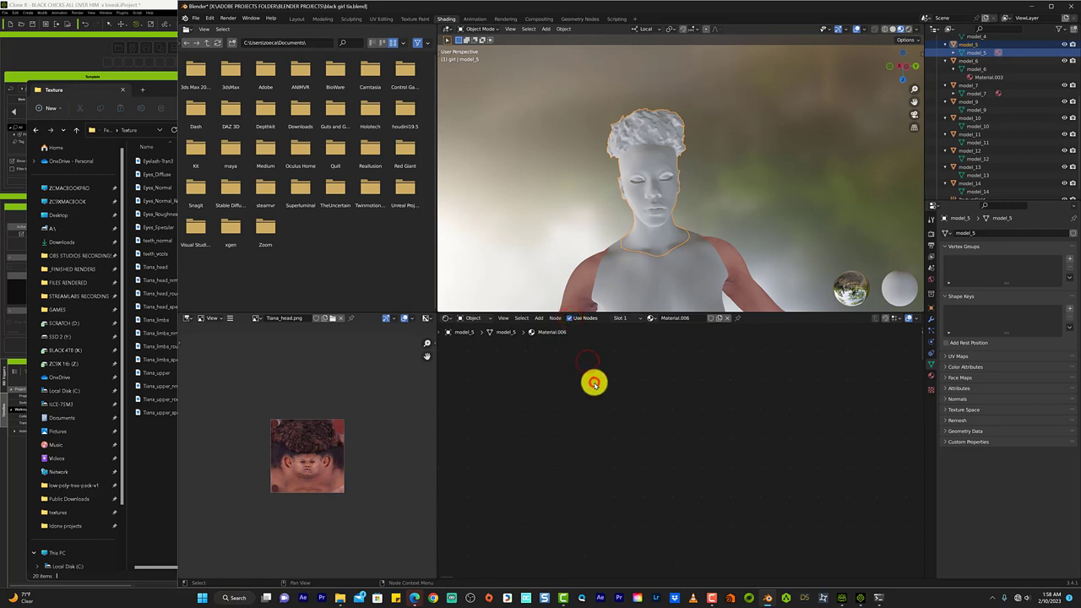
key(ctrl+v)
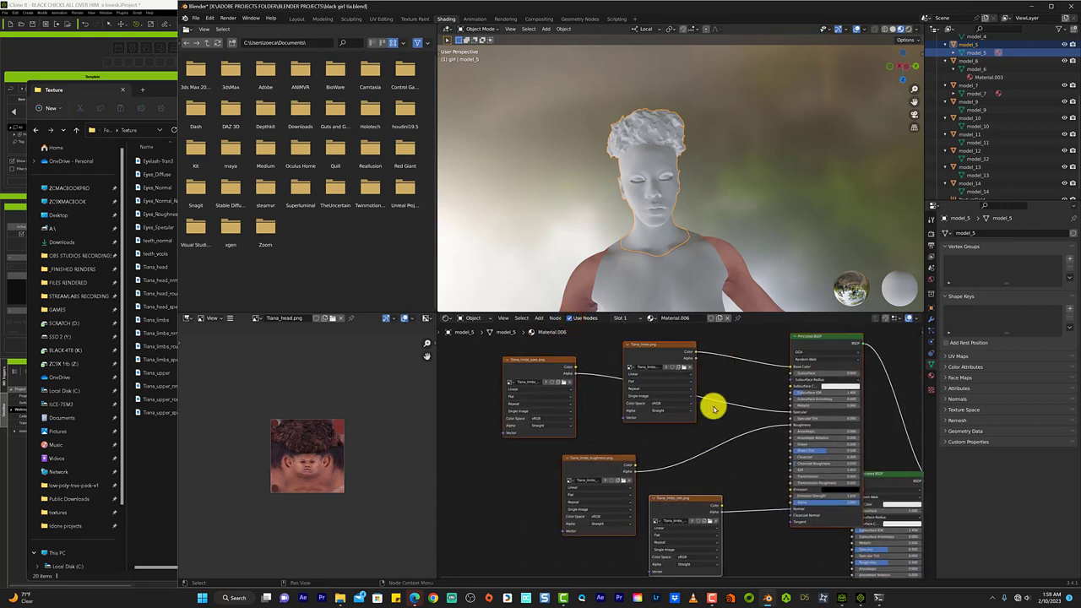
mouse_move(713, 408)
middle_down()
mouse_move(732, 434)
mouse_move(772, 432)
middle_up()
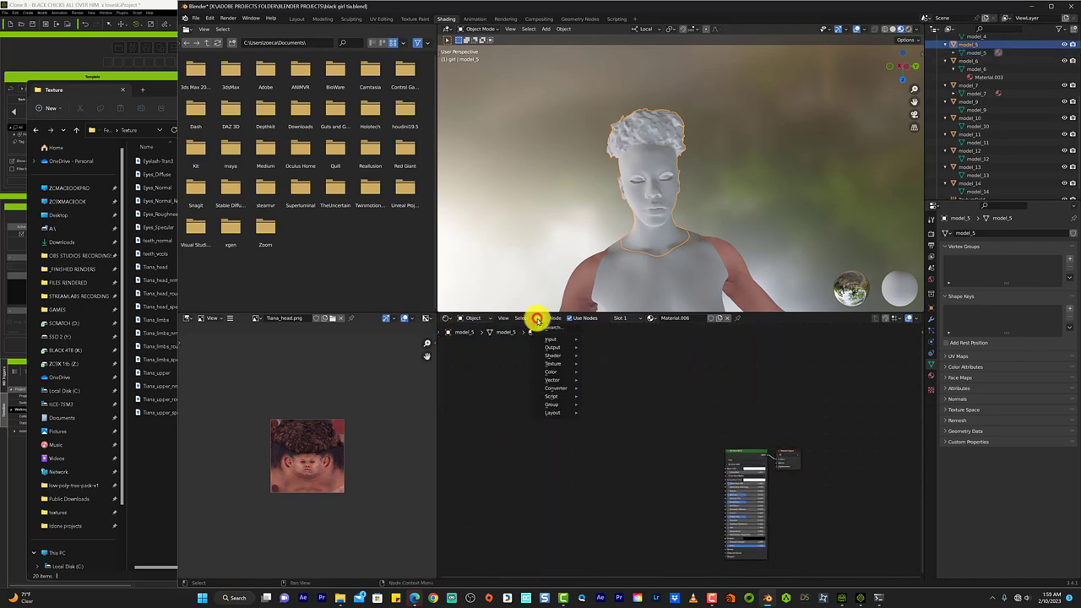
click(632, 405)
scroll(623, 465, up, 3)
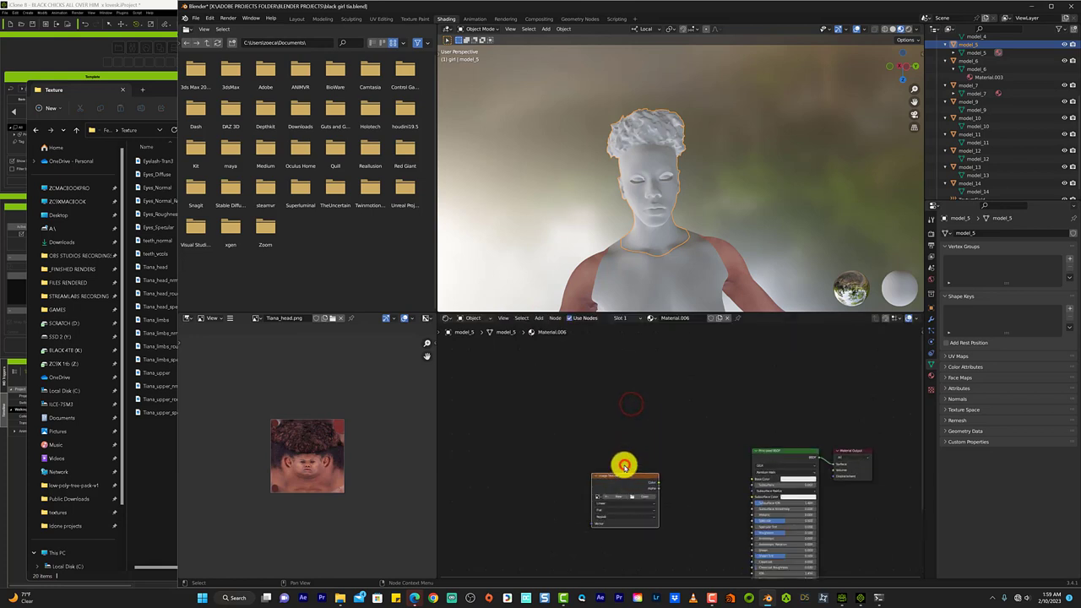
scroll(625, 405, up, 2)
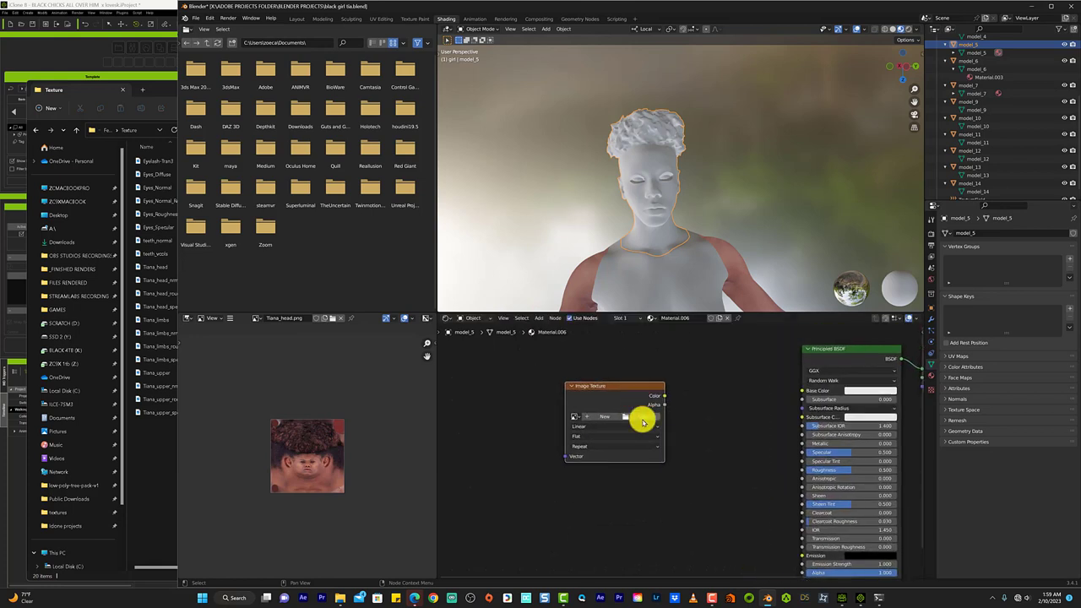
click(606, 417)
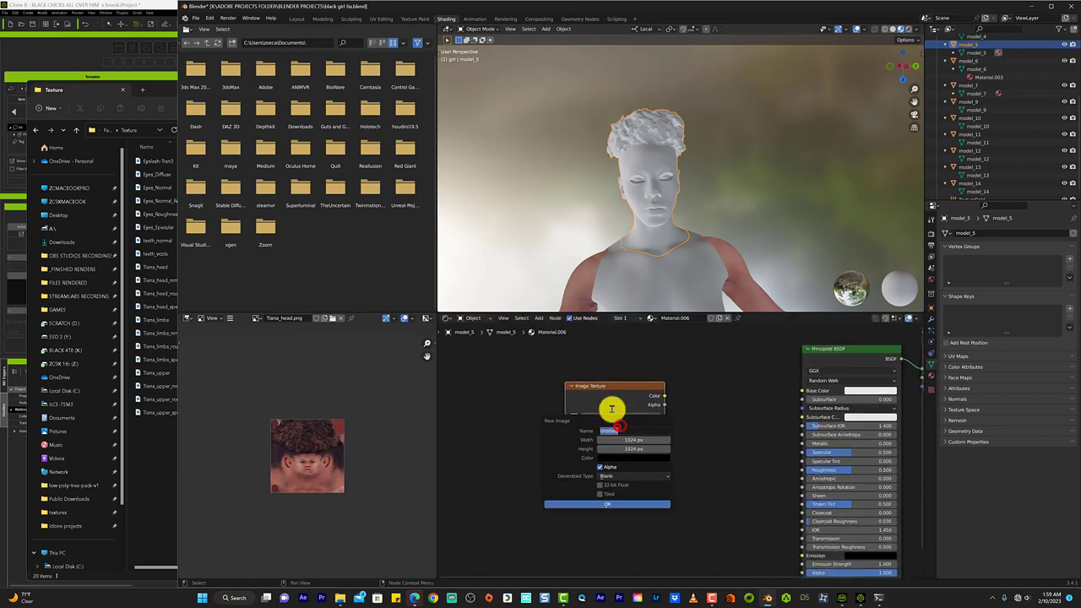
click(594, 389)
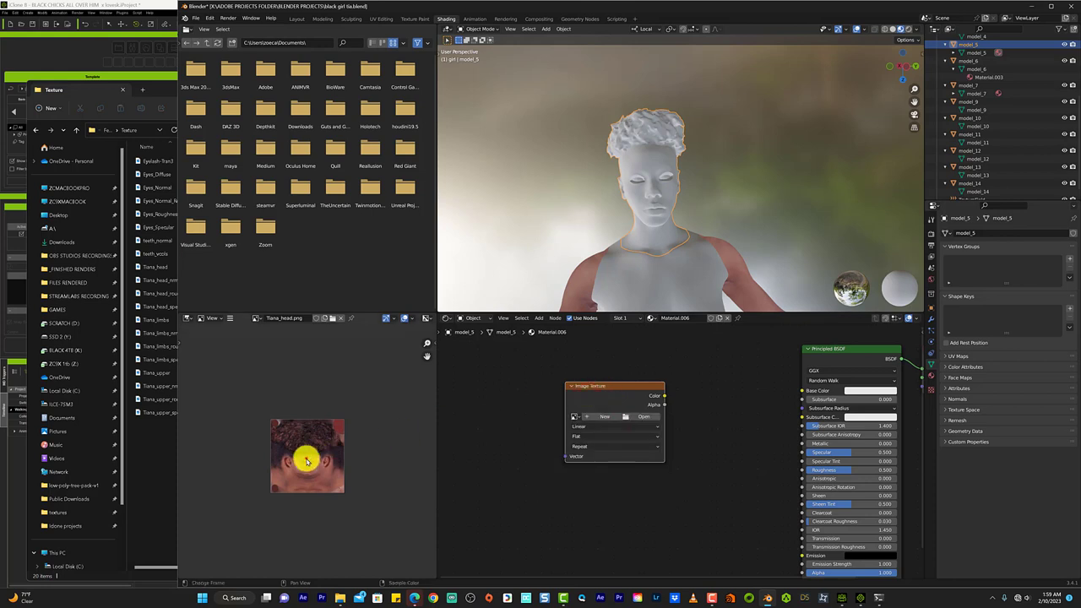
Step: Sample pixel values on the Tiana_head.png preview and reposition it in the image editor
click(307, 460)
click(428, 317)
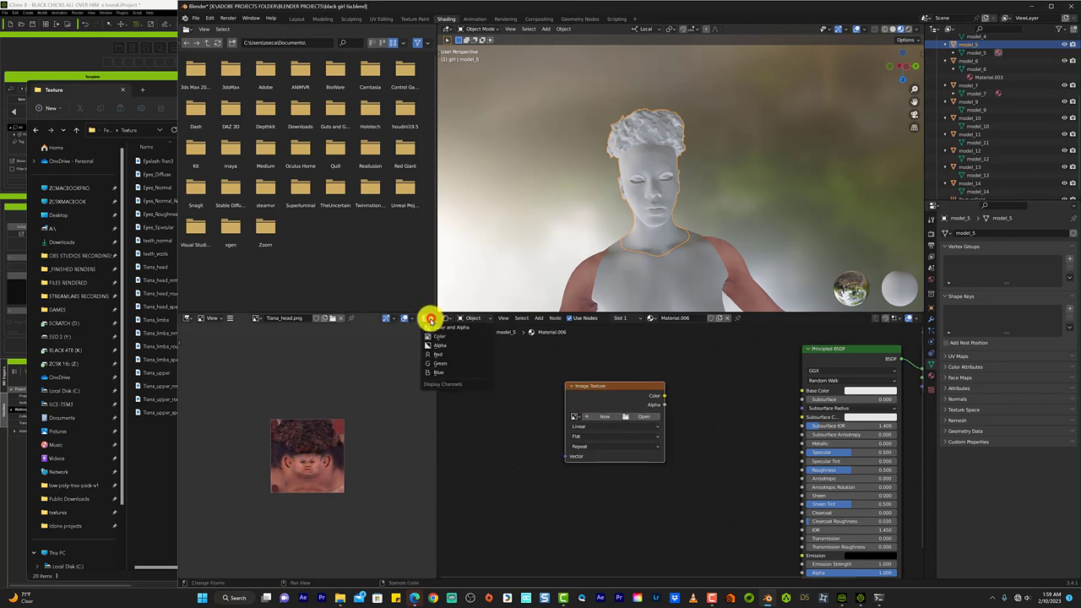
click(230, 319)
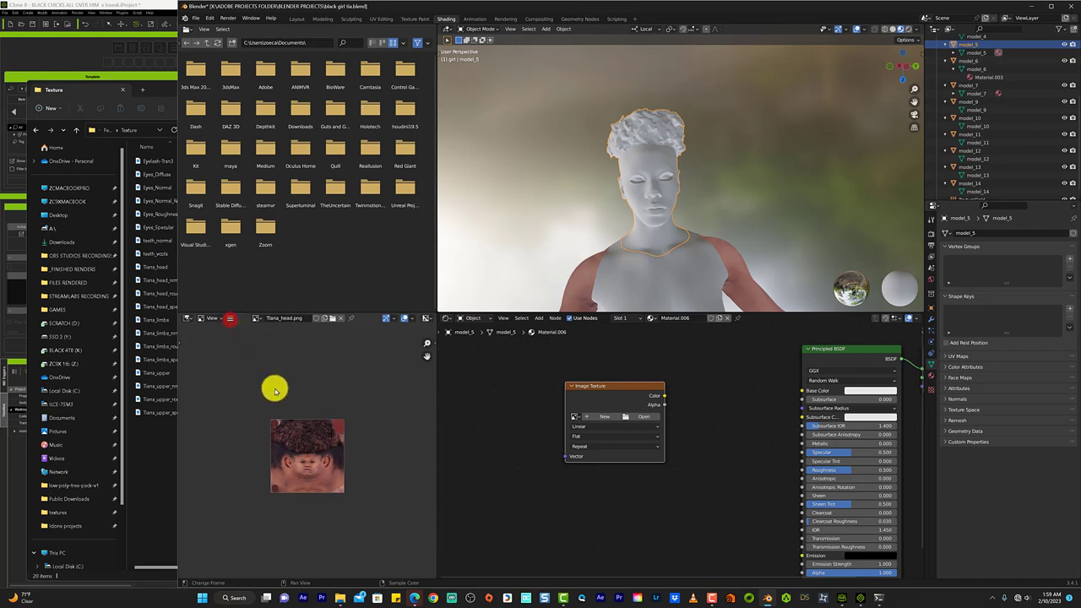
right_click(306, 437)
right_click(307, 450)
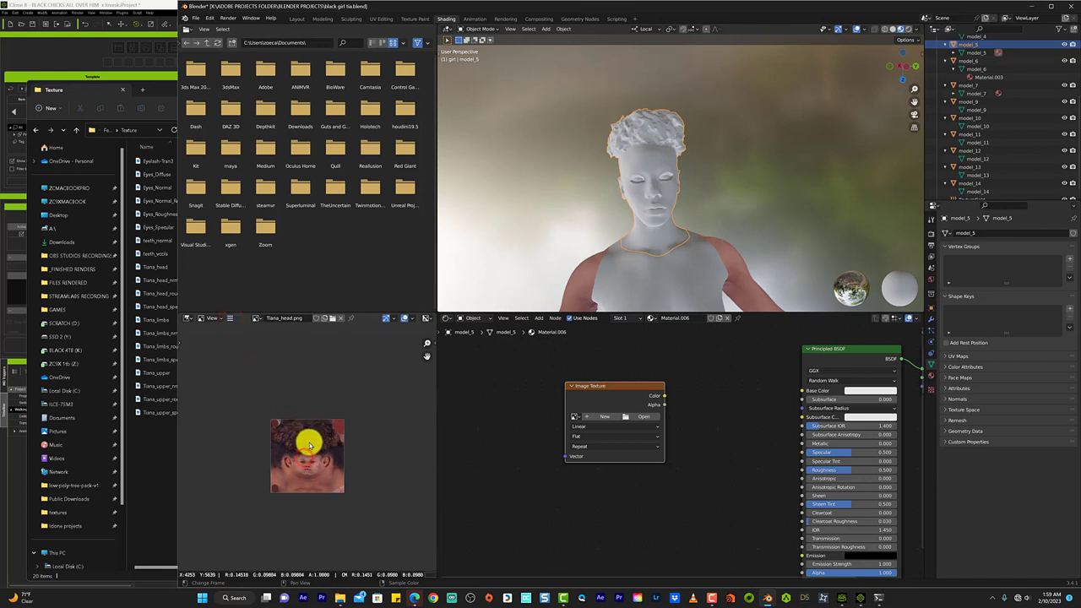
drag(428, 354, 222, 331)
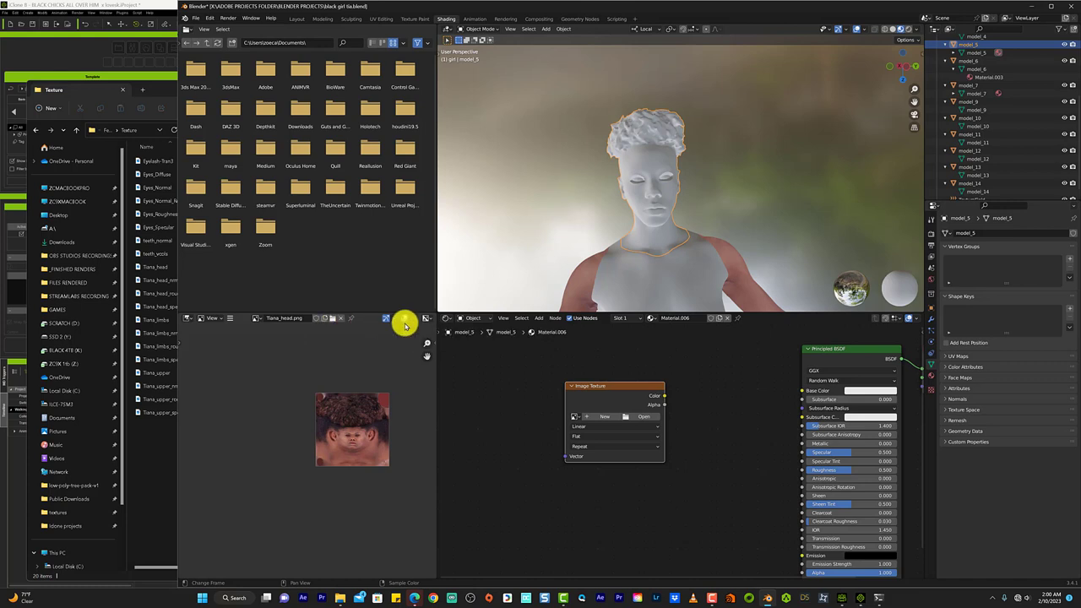
Step: Pin the viewer image and load Tiana_head.png into the empty image texture node
click(351, 318)
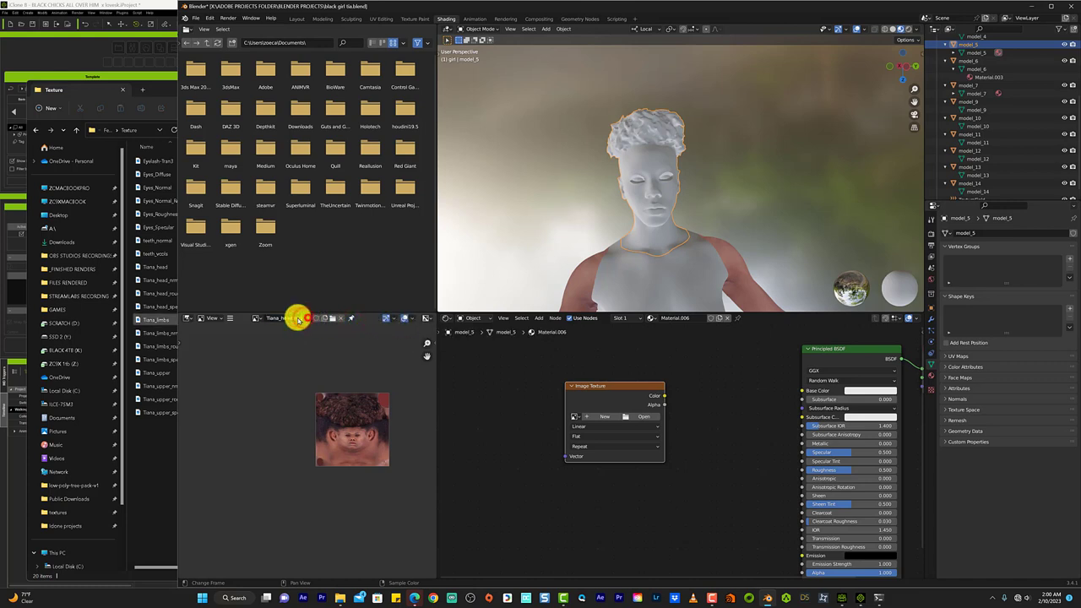
click(221, 318)
click(256, 320)
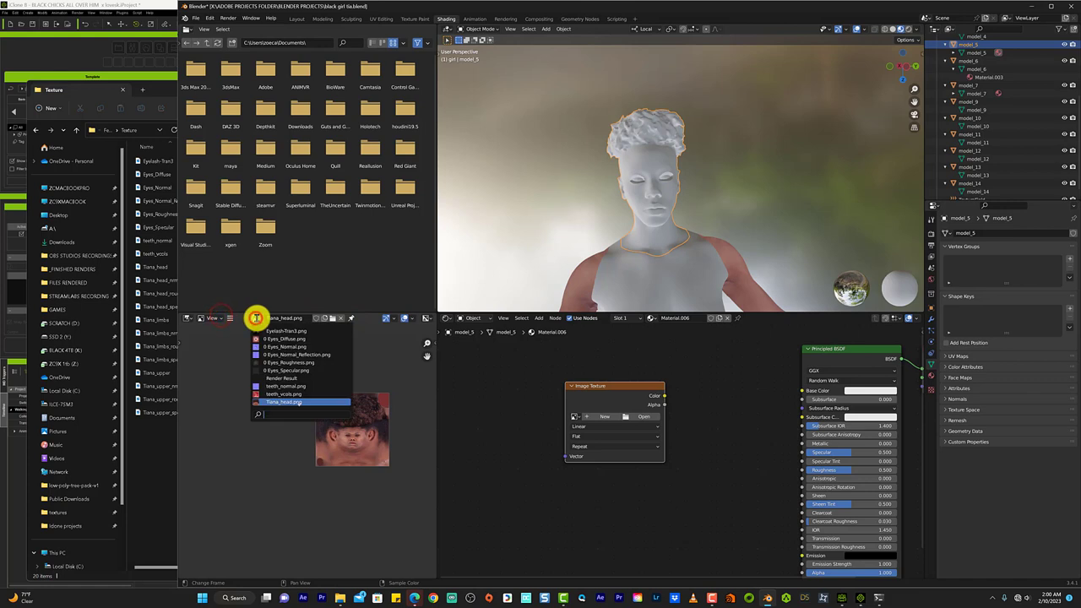
click(346, 422)
click(346, 422)
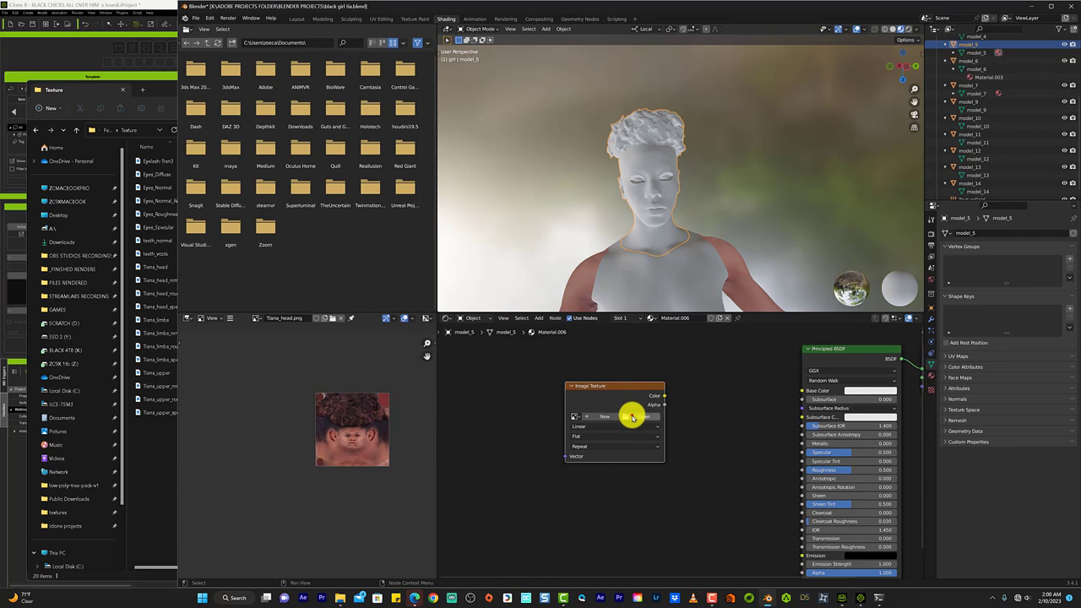
click(632, 417)
click(190, 375)
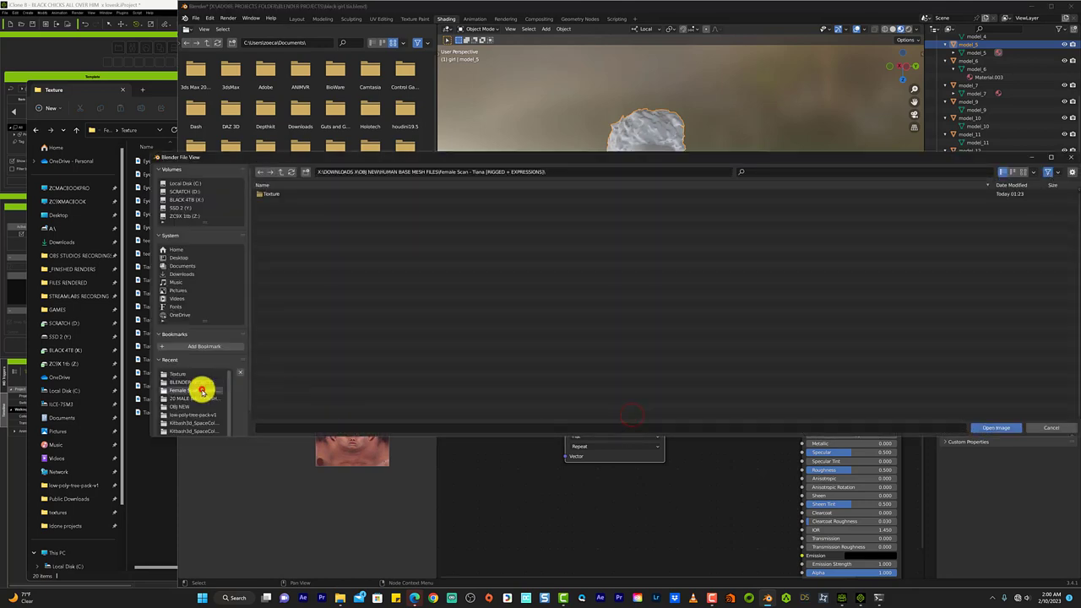
click(292, 195)
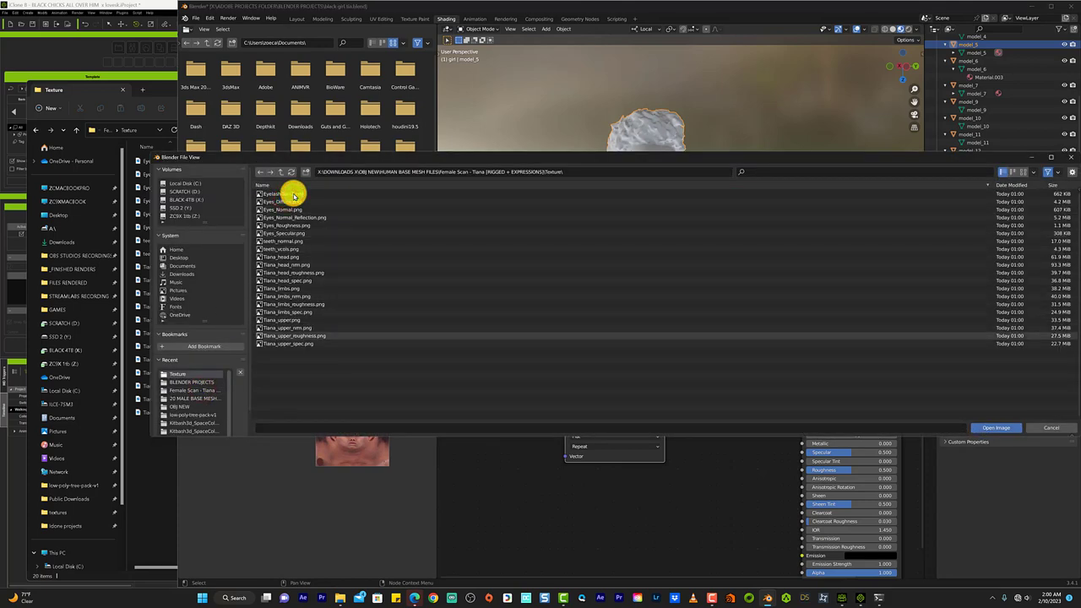
click(321, 257)
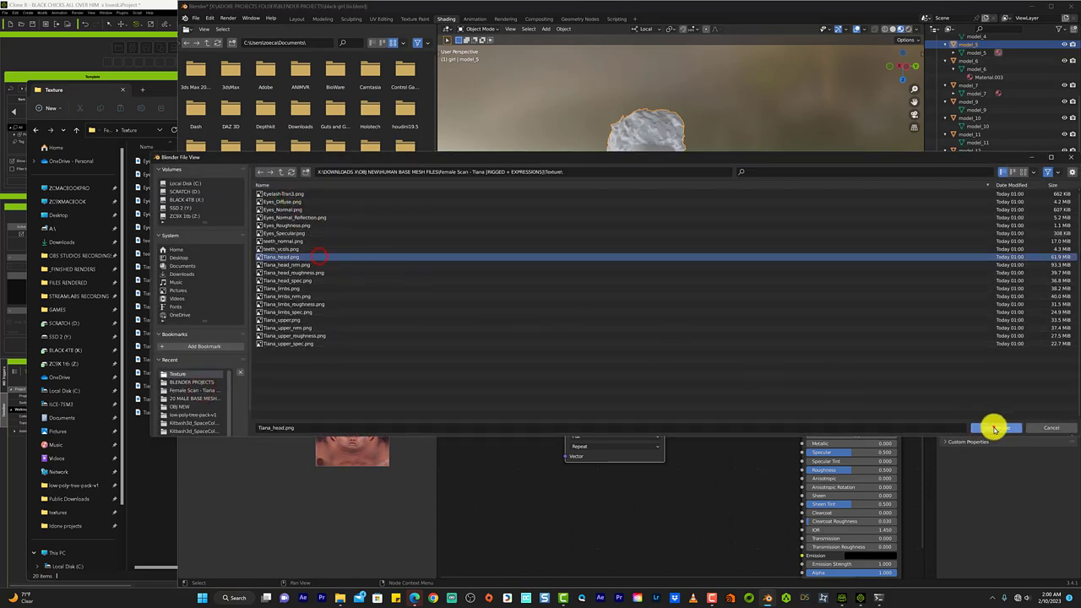
click(994, 427)
Step: Duplicate the Tiana_head.png node as a single-user copy and load the head maps
click(629, 386)
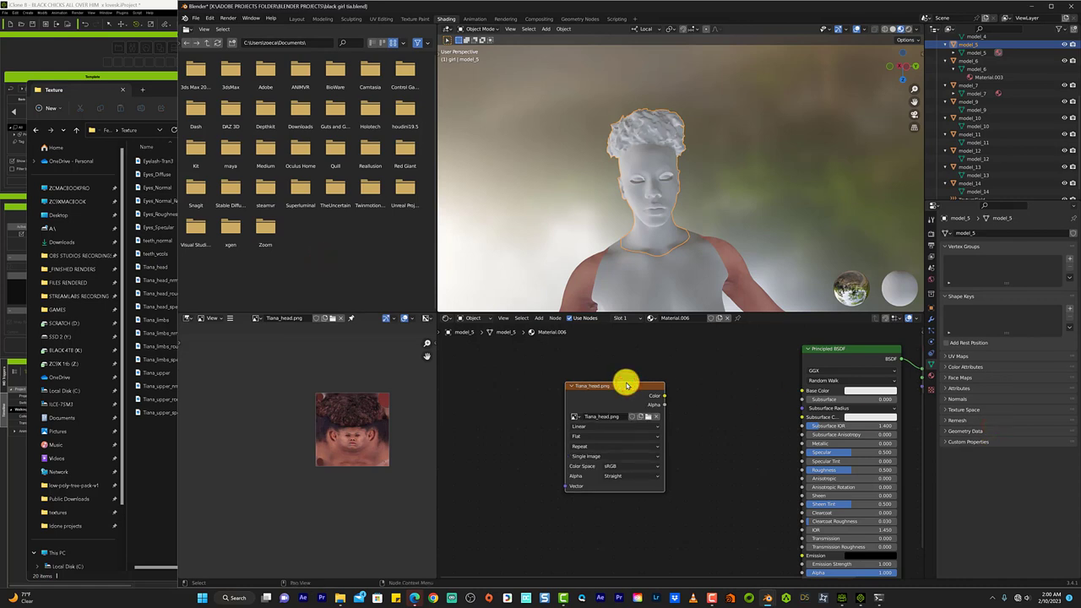
key(shift+d)
click(506, 414)
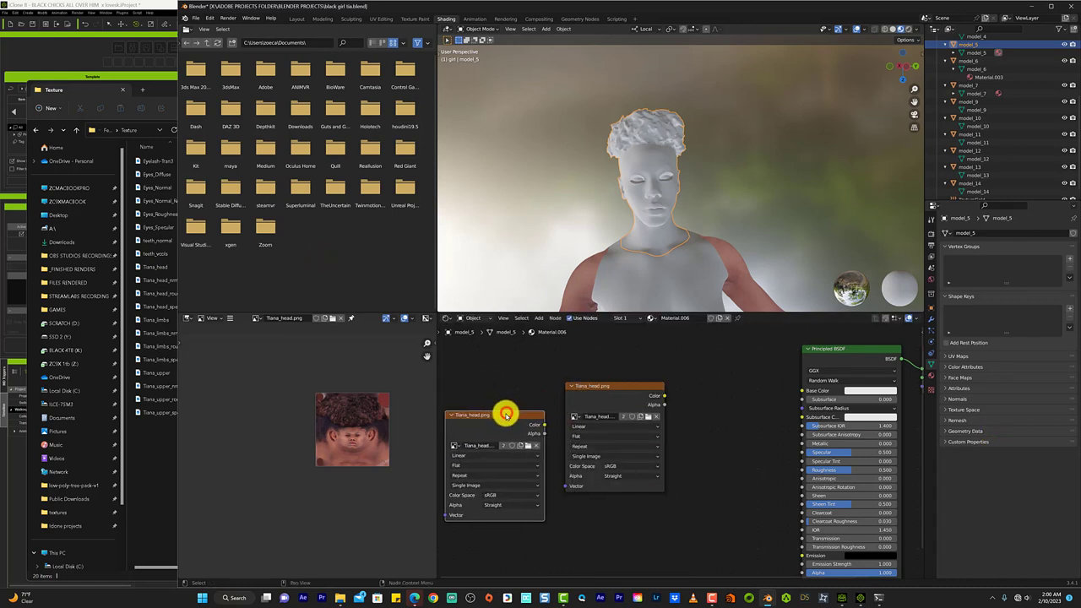
click(504, 446)
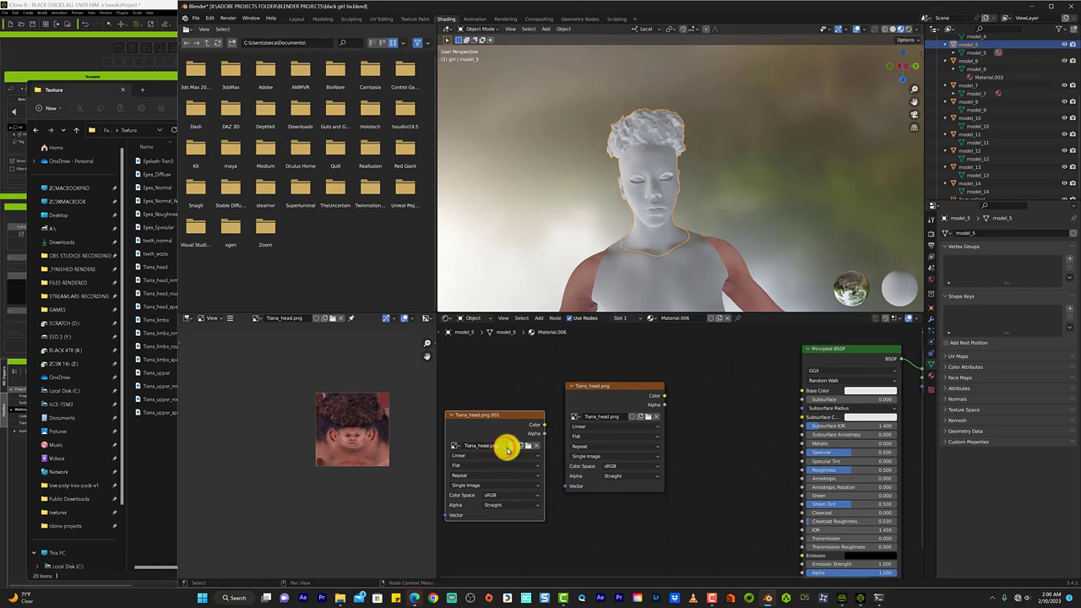
click(526, 446)
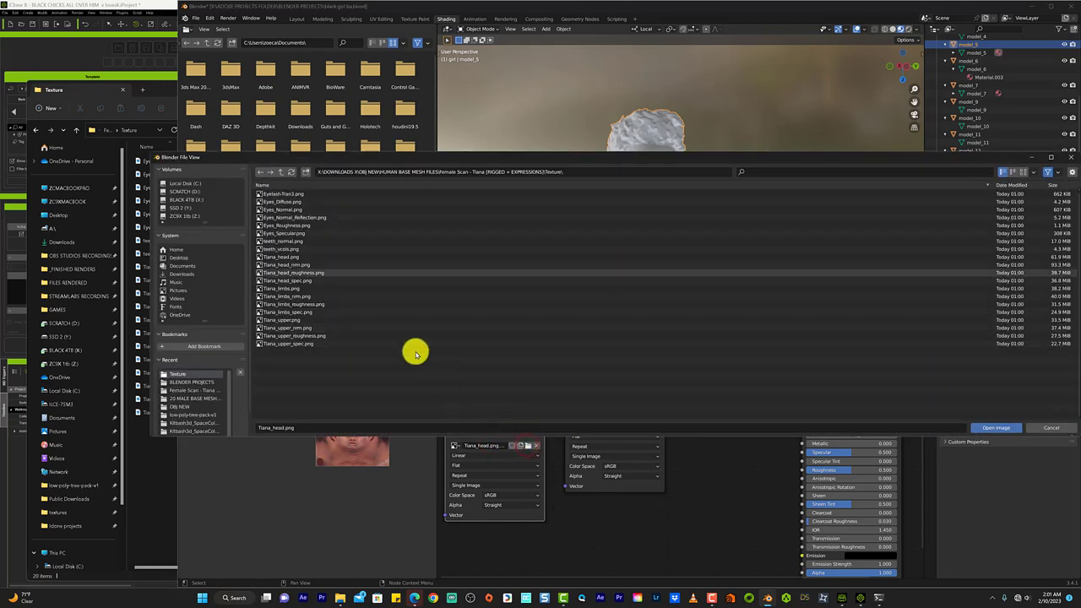
click(318, 271)
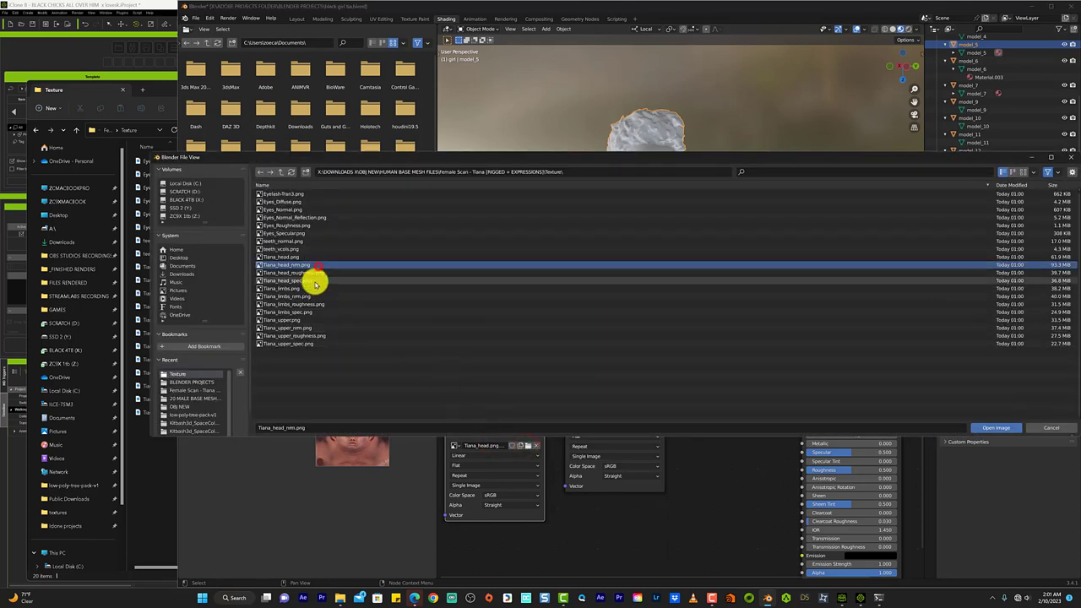
shift+click(314, 281)
click(1001, 428)
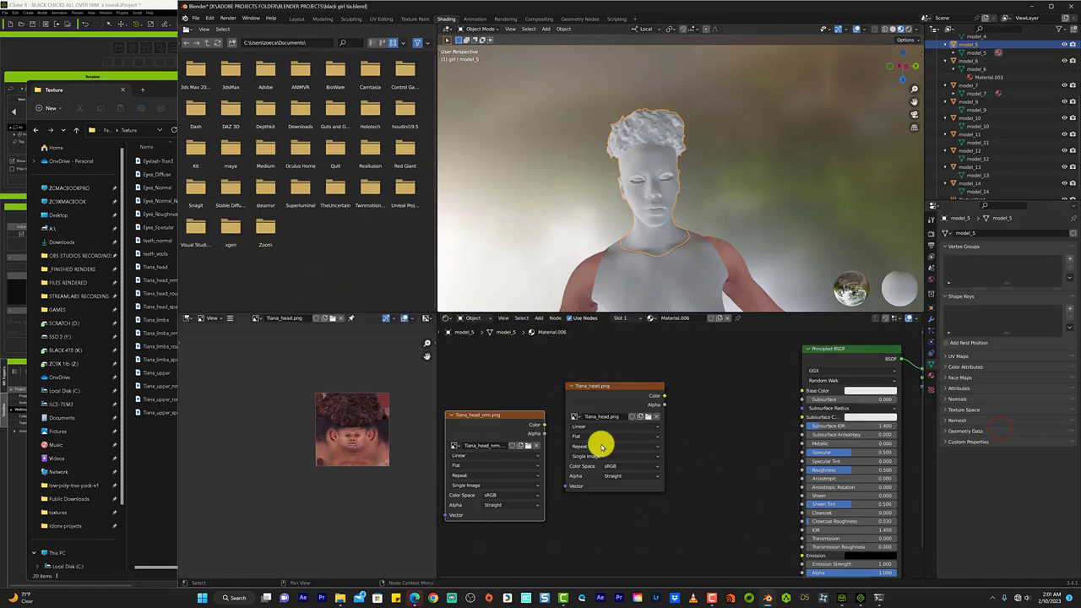
Step: Set the duplicate node's image to Tiana_head_nrm.png
click(535, 445)
click(513, 446)
click(195, 390)
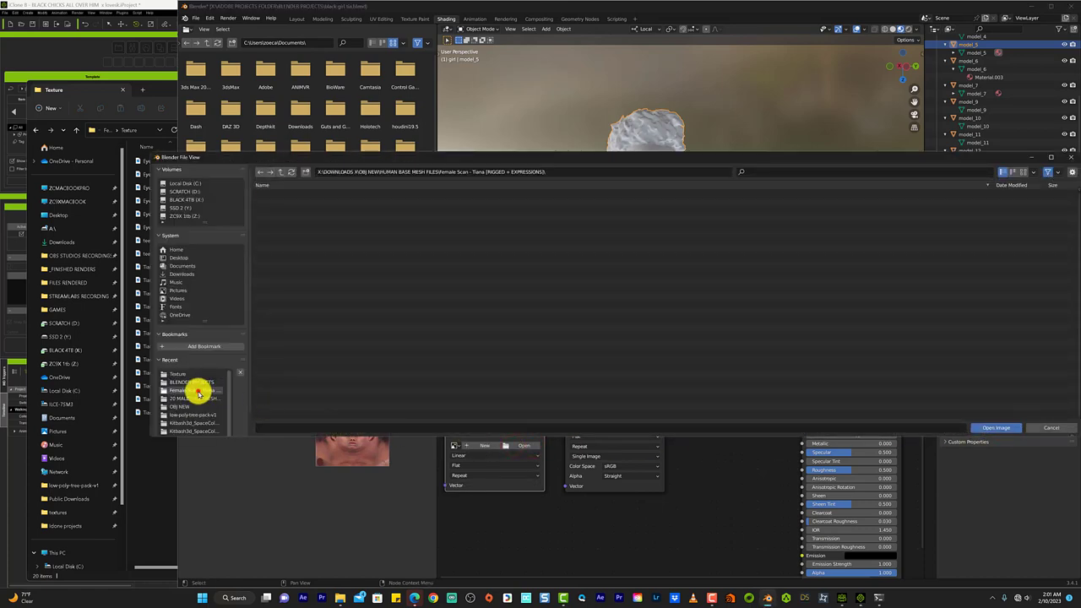
click(288, 194)
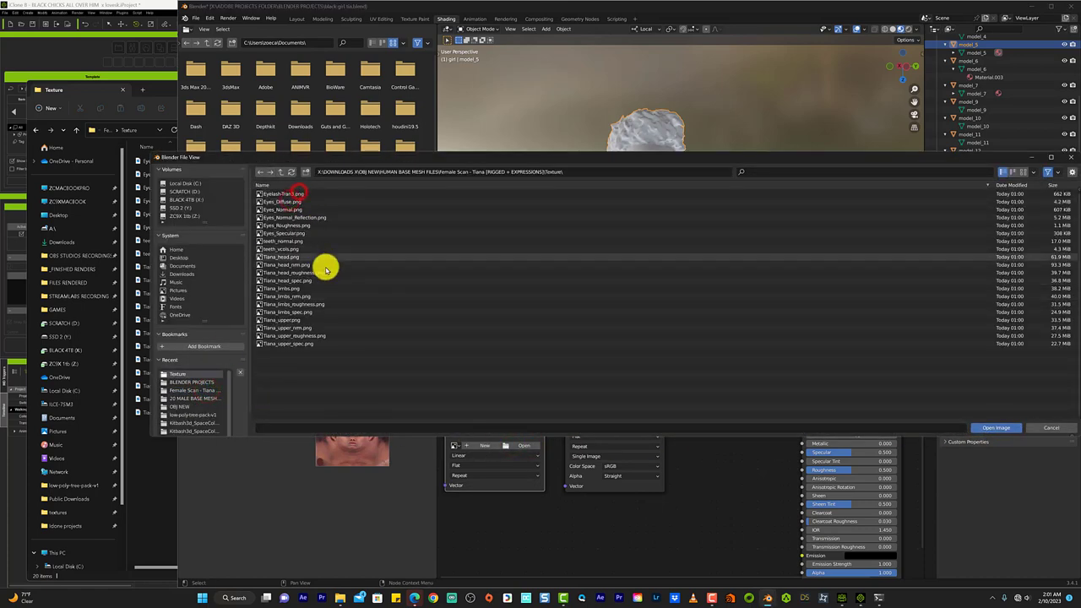
click(325, 268)
click(997, 428)
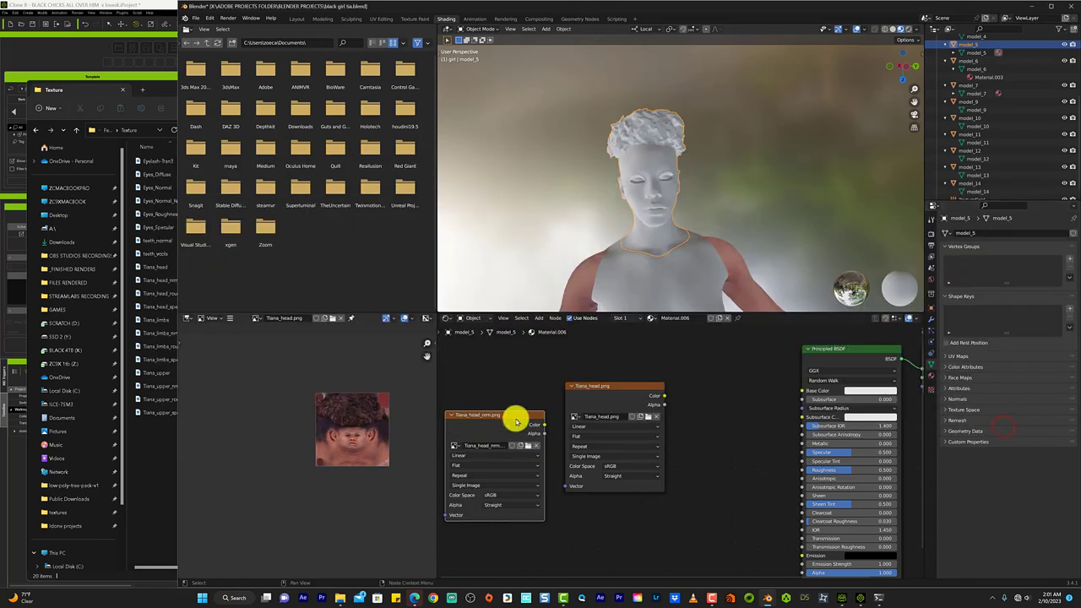
Step: Duplicate the node and load Tiana_head_roughness.png into the copy
key(shift+d)
click(626, 487)
click(651, 543)
click(627, 544)
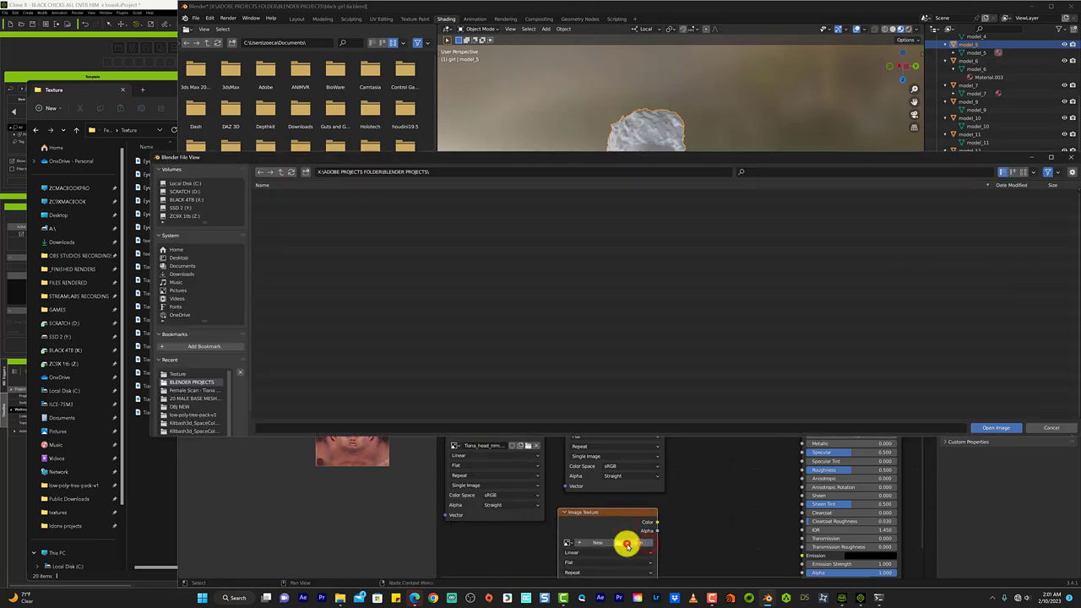
double_click(273, 195)
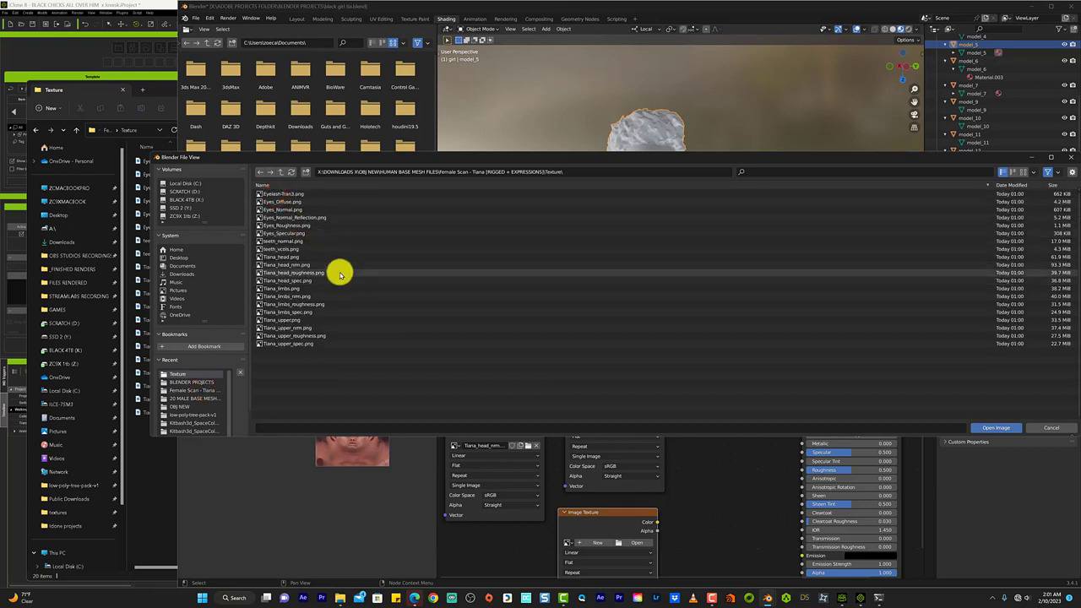
click(340, 275)
click(996, 427)
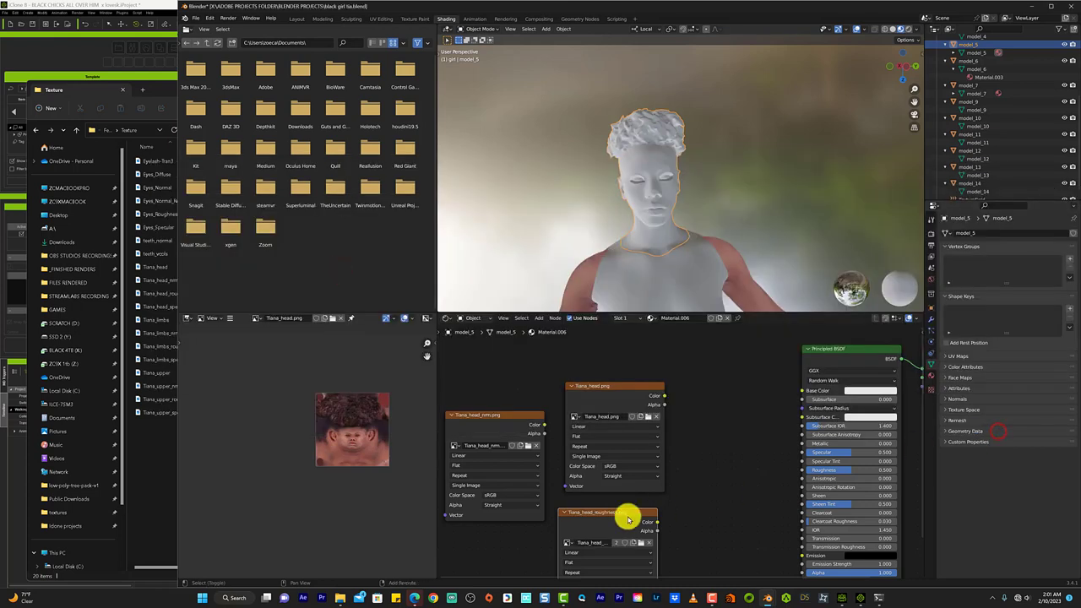
Step: Duplicate the roughness node and load Tiana_head_spec.png into the copy
key(shift+d)
click(736, 524)
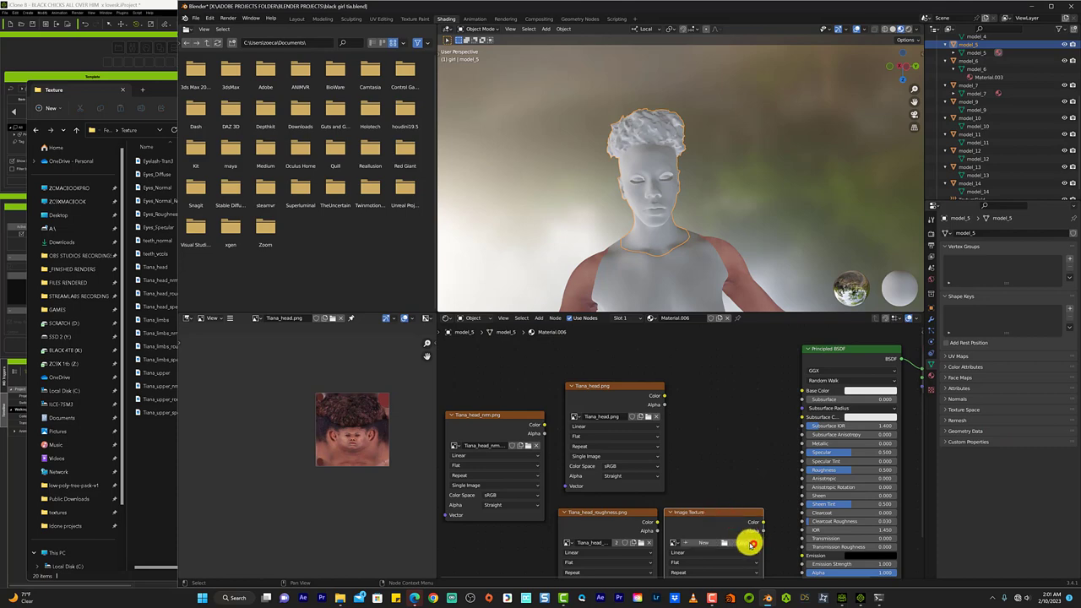
click(752, 544)
click(185, 388)
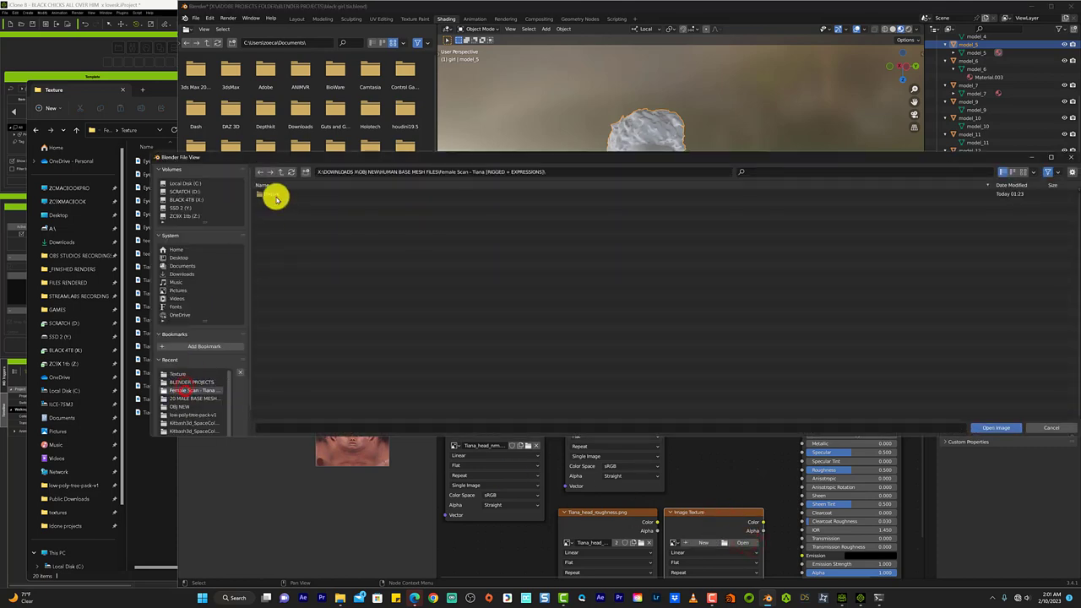
click(272, 195)
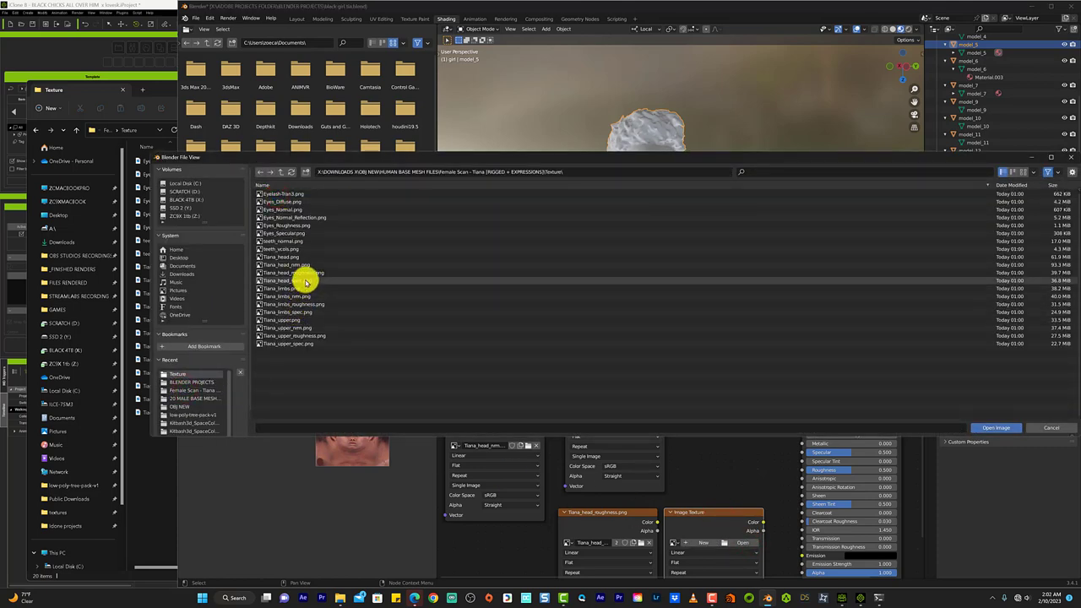
double_click(306, 281)
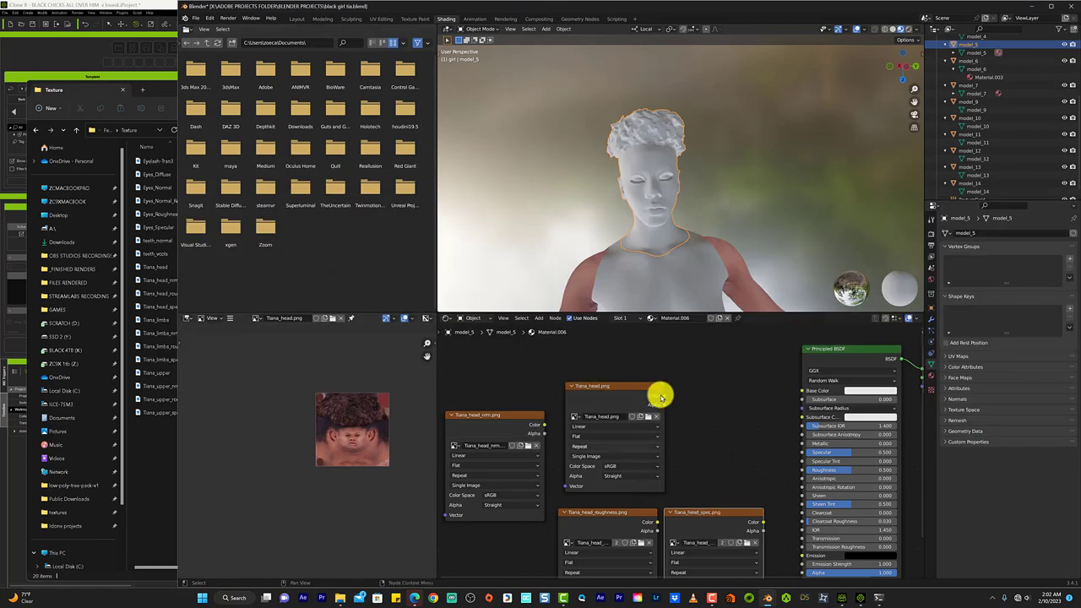
Step: Link the head colour, normal, roughness and specular textures into the matching BSDF inputs
drag(658, 396, 804, 391)
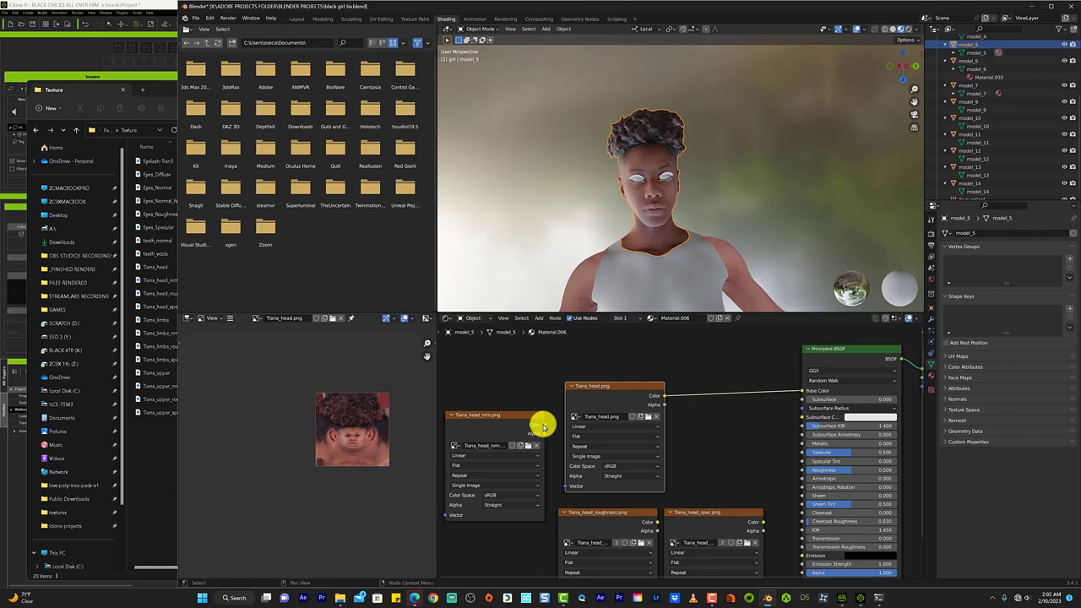
drag(543, 428, 802, 456)
scroll(803, 456, down, 2)
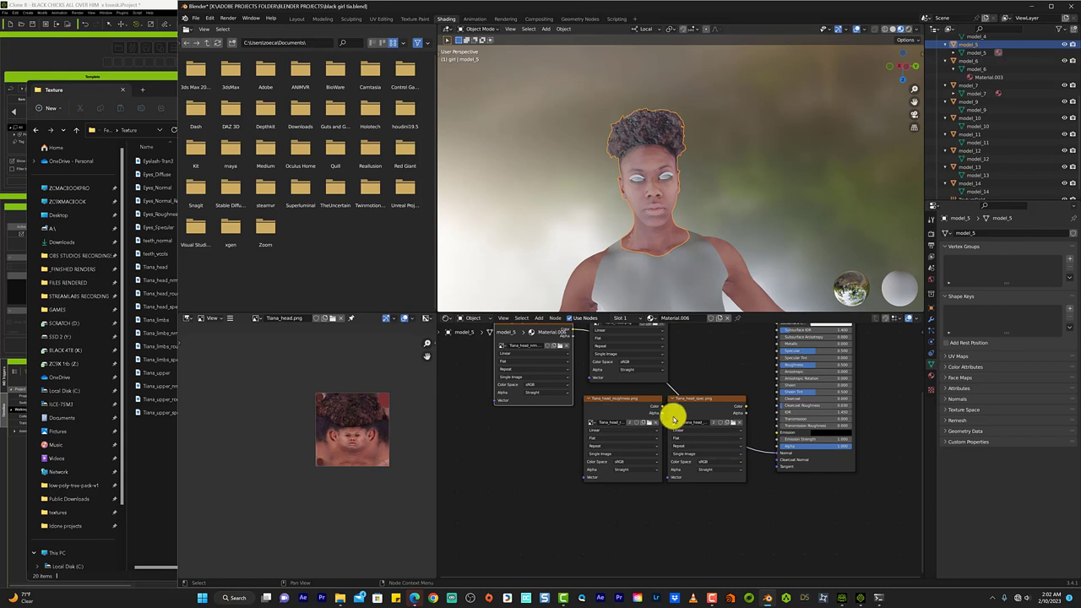
scroll(779, 505, down, 1)
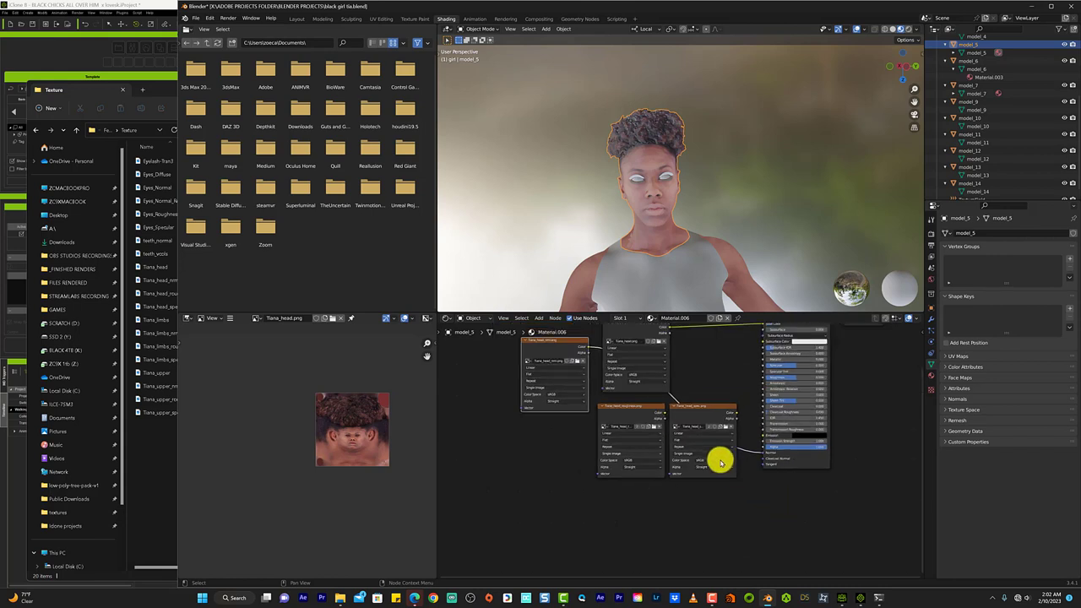
drag(665, 417, 764, 378)
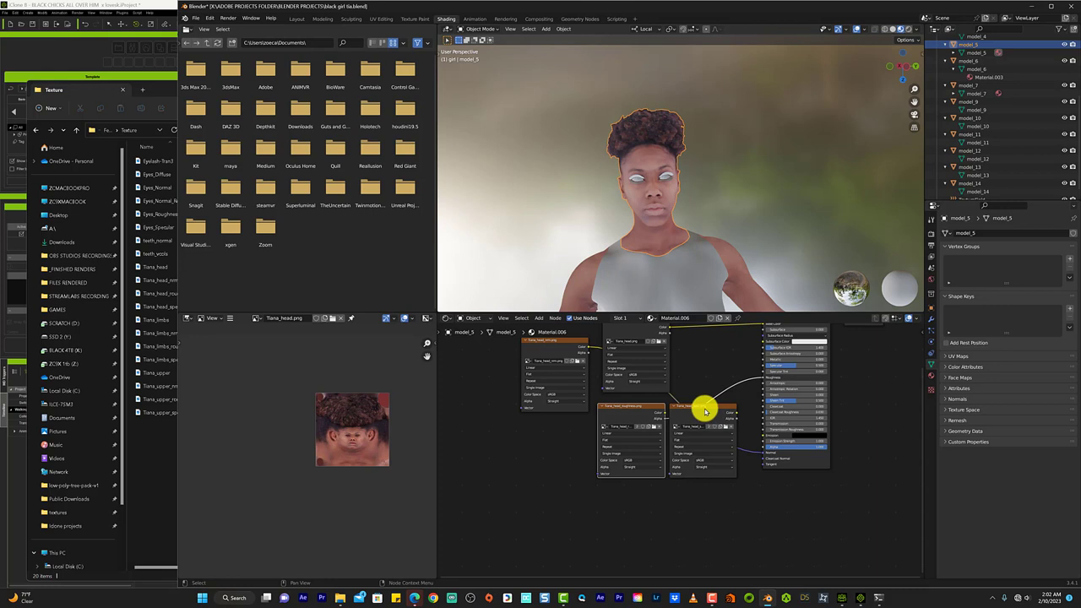
drag(731, 413, 746, 369)
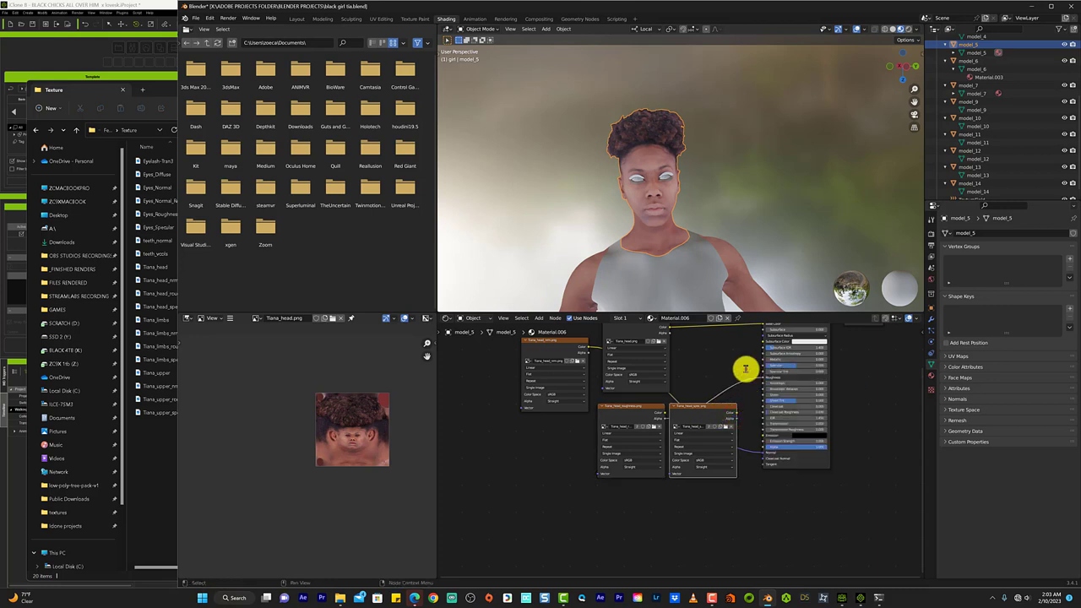
drag(737, 420, 765, 370)
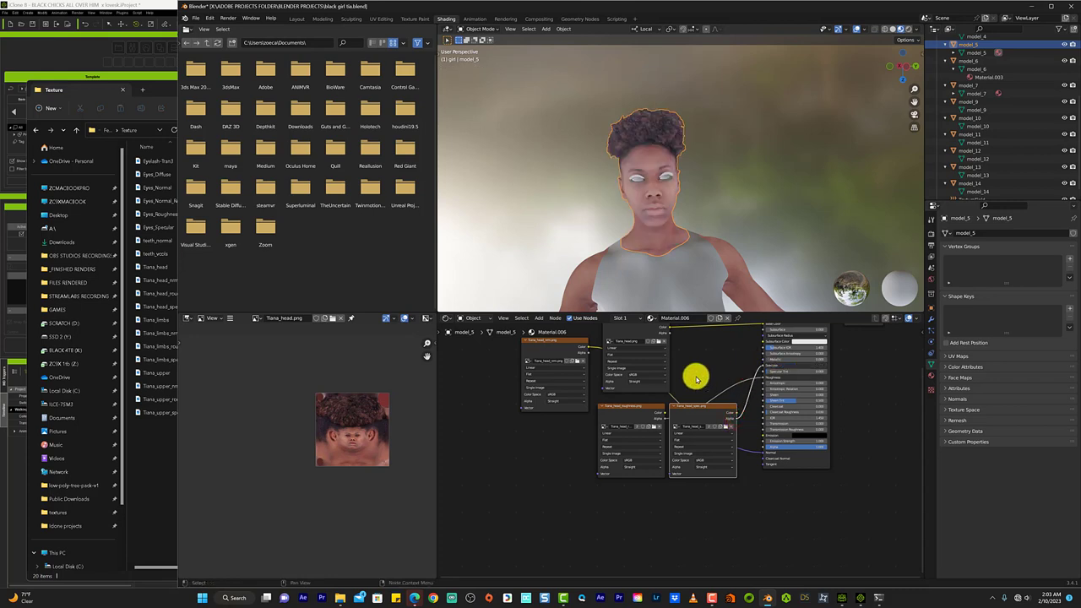
Step: Zoom and orbit the viewport to check the textured head
scroll(647, 271, down, 3)
scroll(647, 273, down, 3)
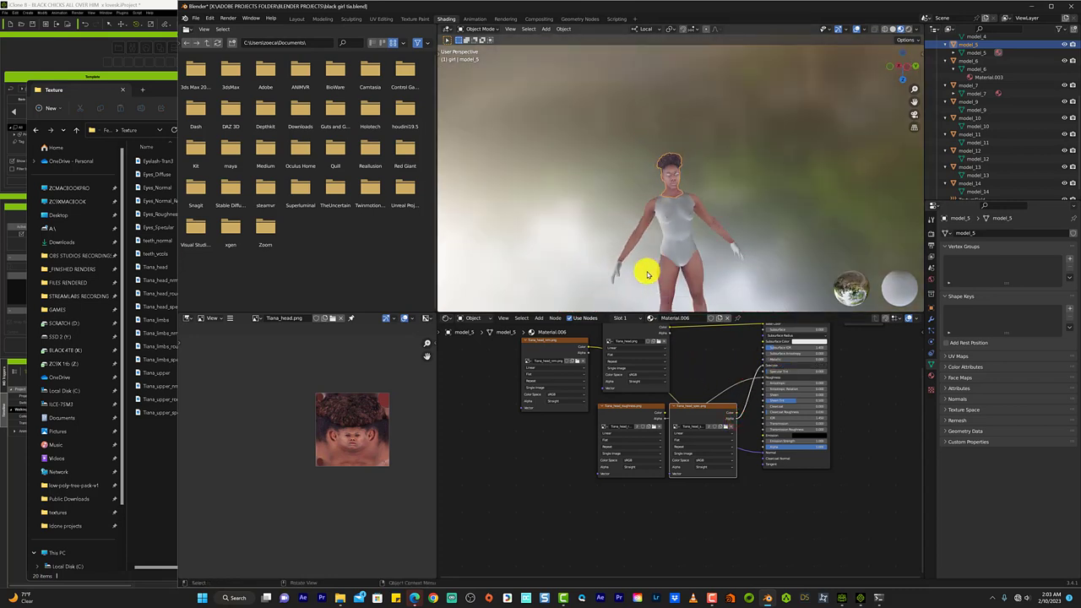
scroll(647, 274, down, 2)
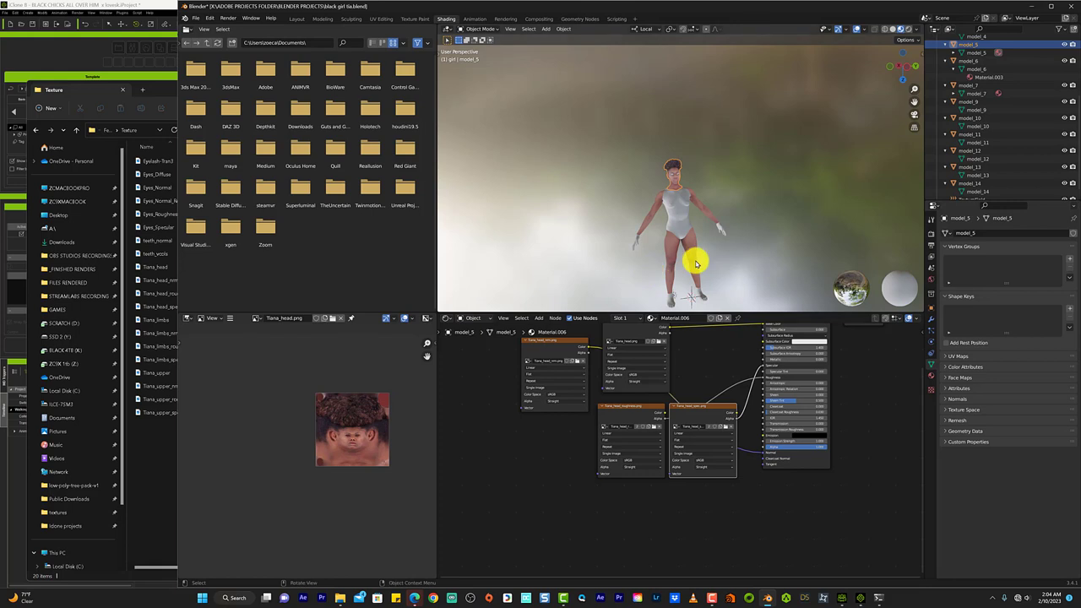
scroll(695, 258, up, 3)
mouse_move(659, 248)
middle_down()
mouse_move(657, 228)
mouse_move(632, 229)
middle_up()
scroll(632, 229, up, 2)
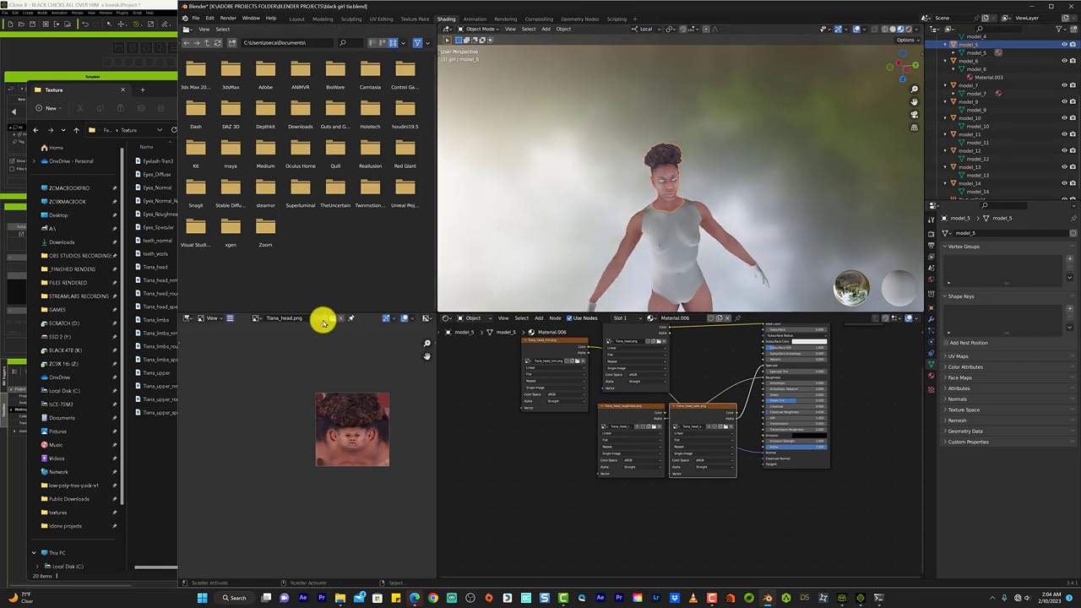
Step: Resize the Blender window beside Explorer and show the image editor's tool strip
click(188, 318)
click(190, 318)
click(169, 346)
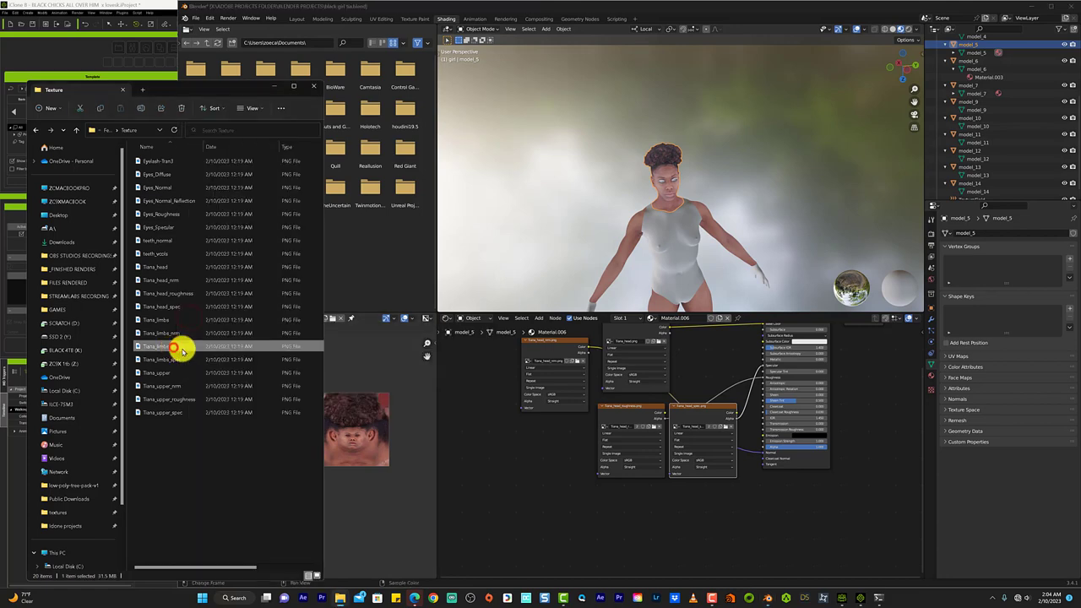
click(342, 371)
drag(175, 358, 99, 345)
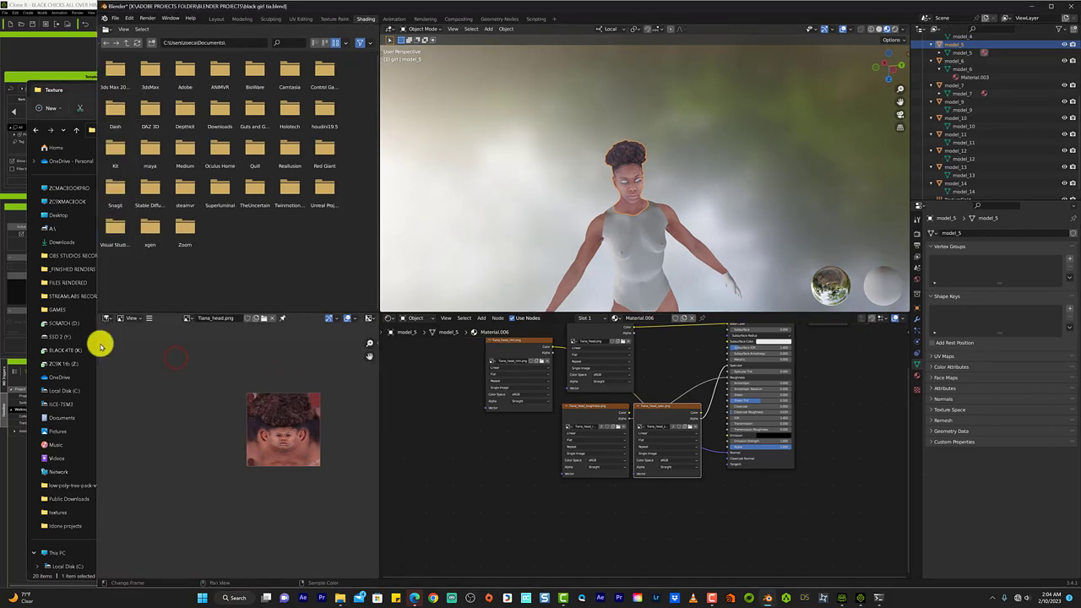
click(168, 374)
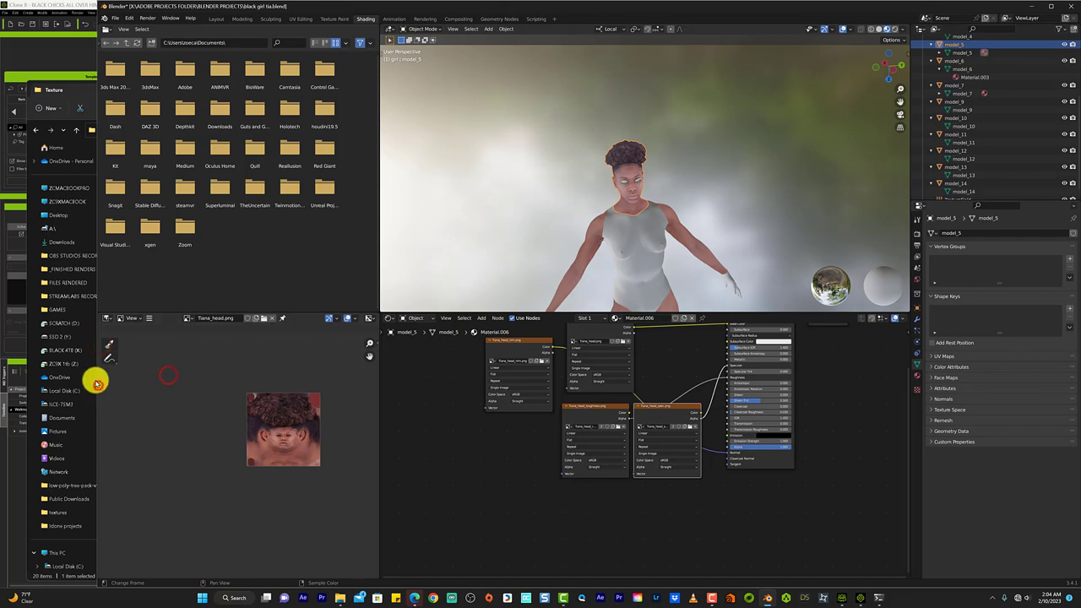
drag(95, 381, 216, 405)
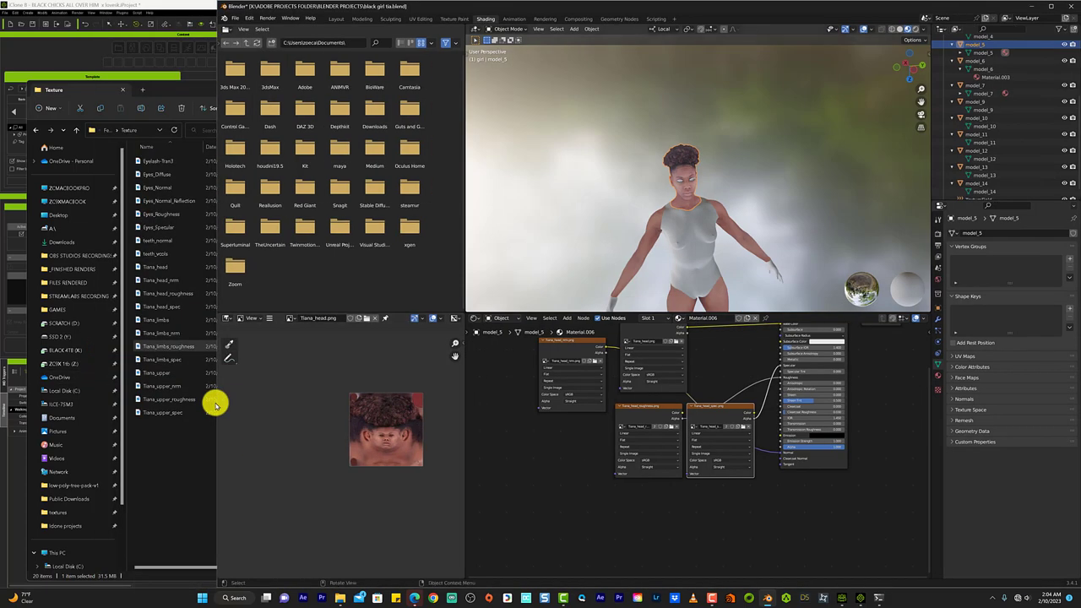
Step: Orbit the view to a higher angle and zoom in on the head
scroll(567, 219, down, 3)
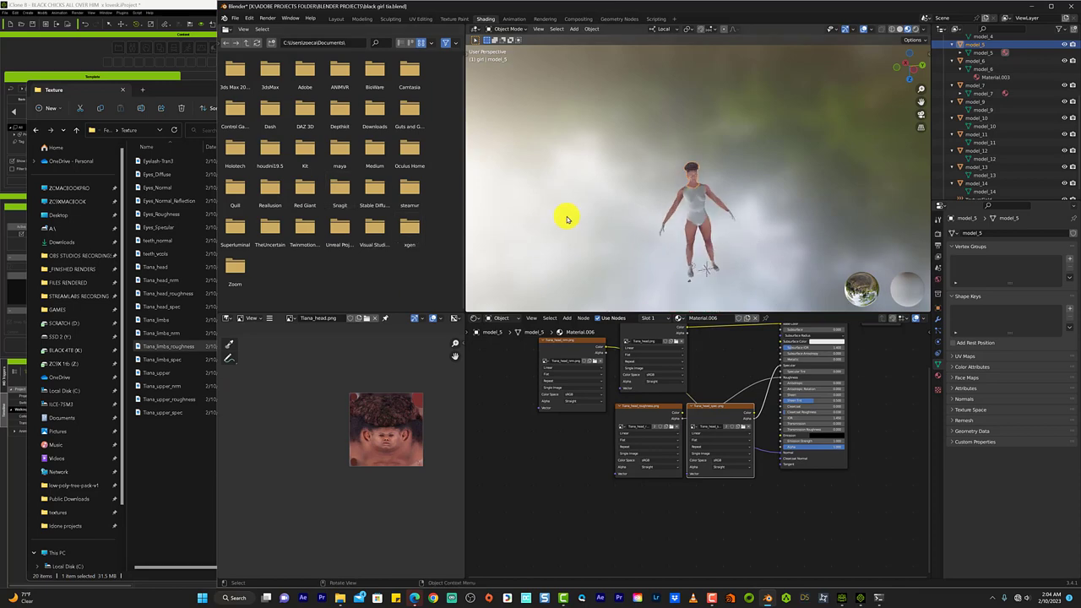
middle_drag(566, 219, 732, 212)
scroll(768, 171, up, 3)
scroll(772, 179, up, 3)
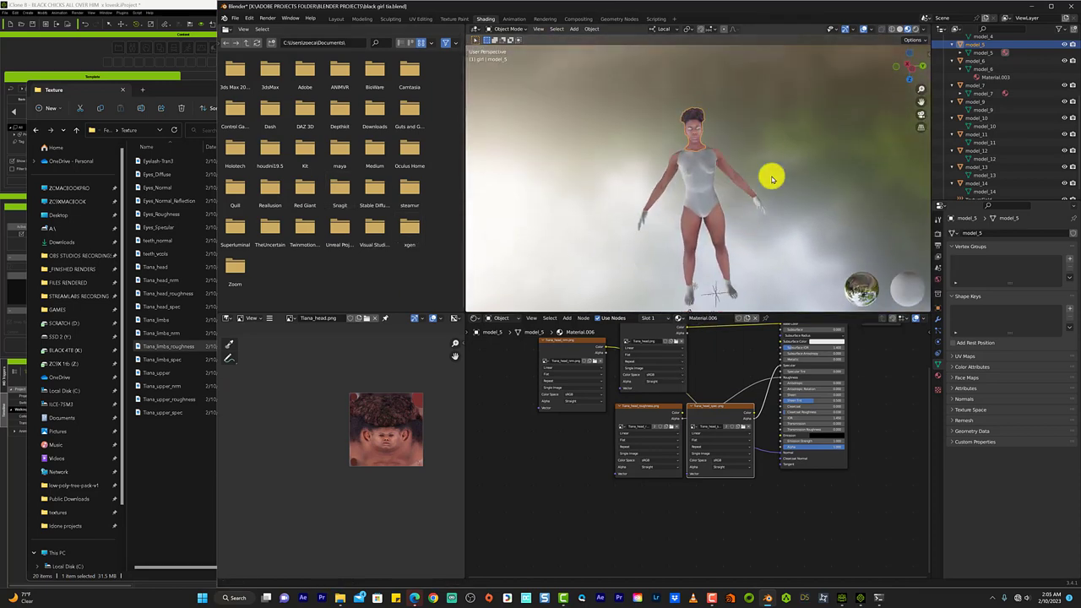
scroll(771, 178, up, 2)
shift+scroll(771, 179, down, 2)
shift+scroll(771, 178, up, 2)
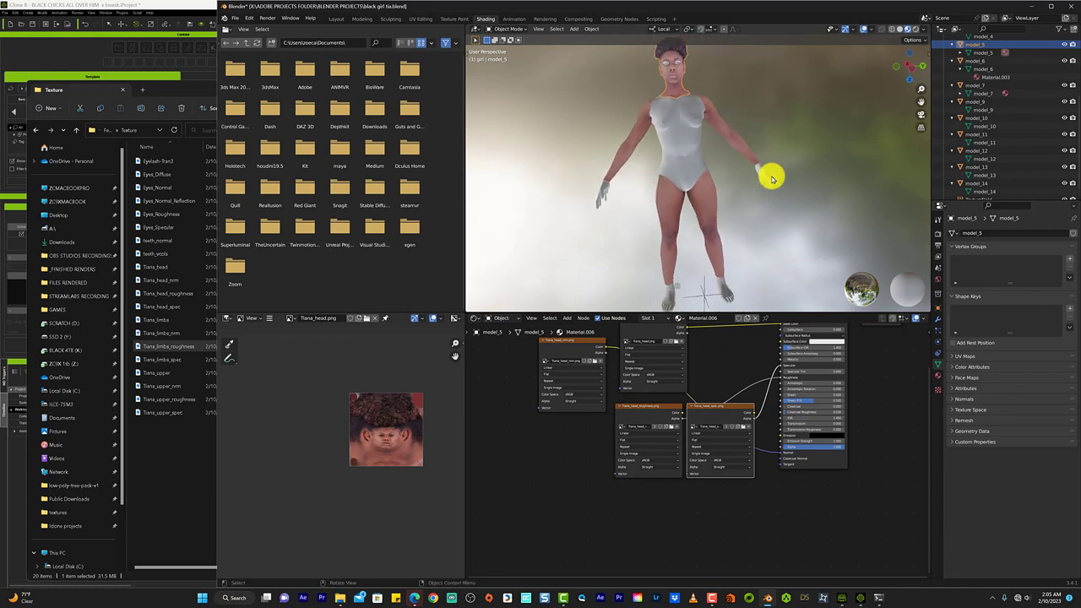
Step: Select model_6 in the Outliner and make its Material.003 the active material
scroll(991, 79, up, 4)
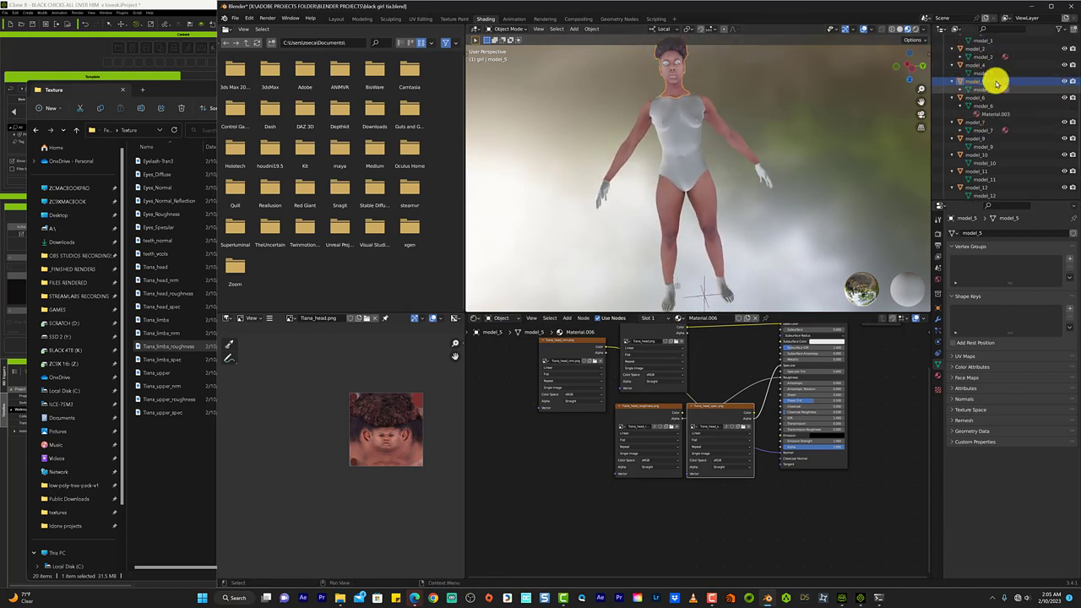
right_click(980, 119)
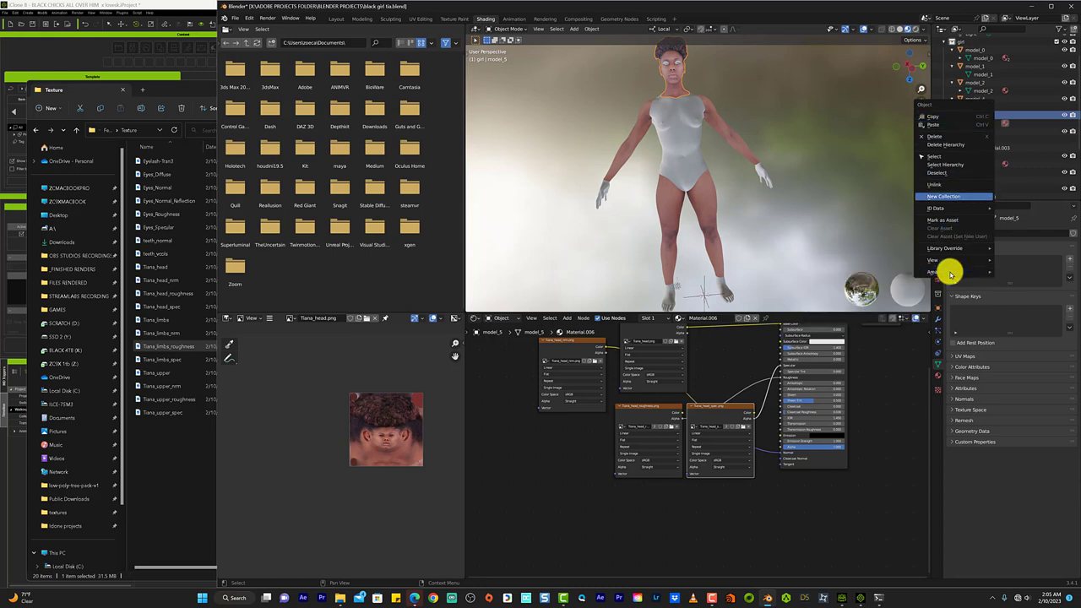
click(1020, 147)
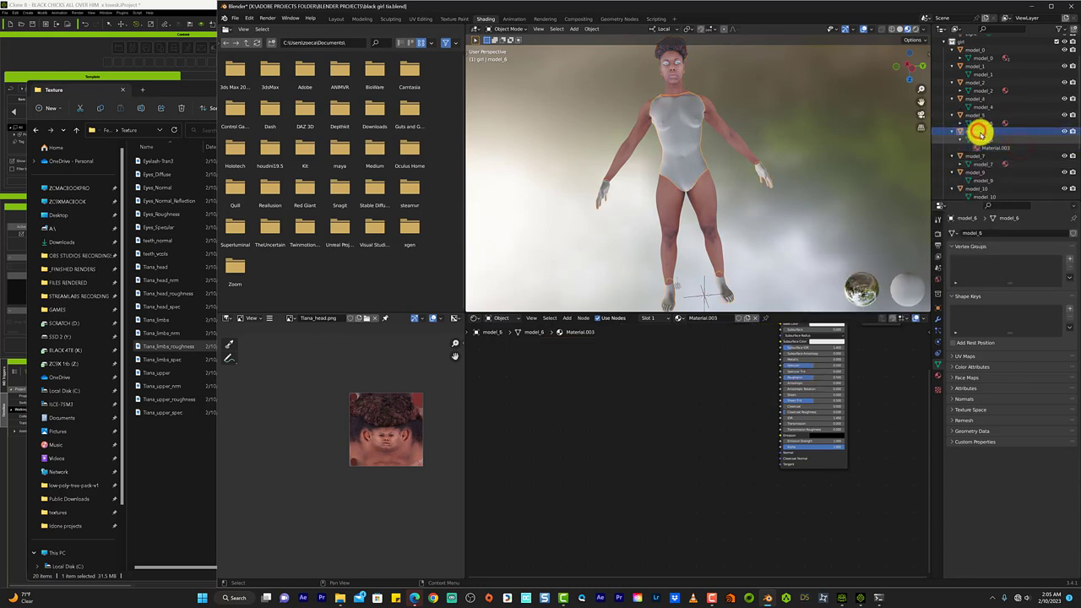
click(995, 146)
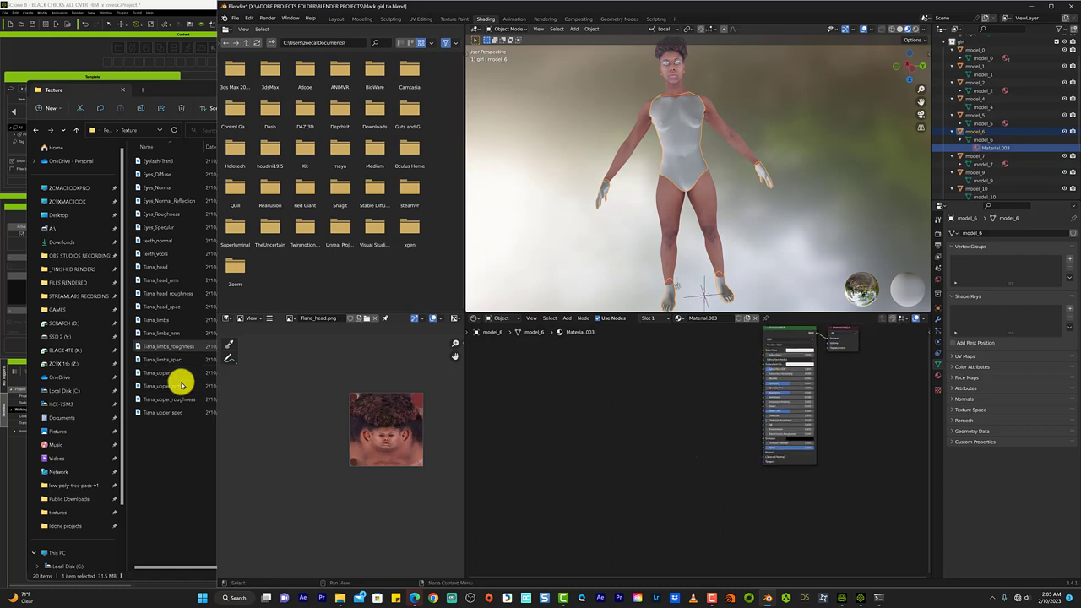
key(shift+a)
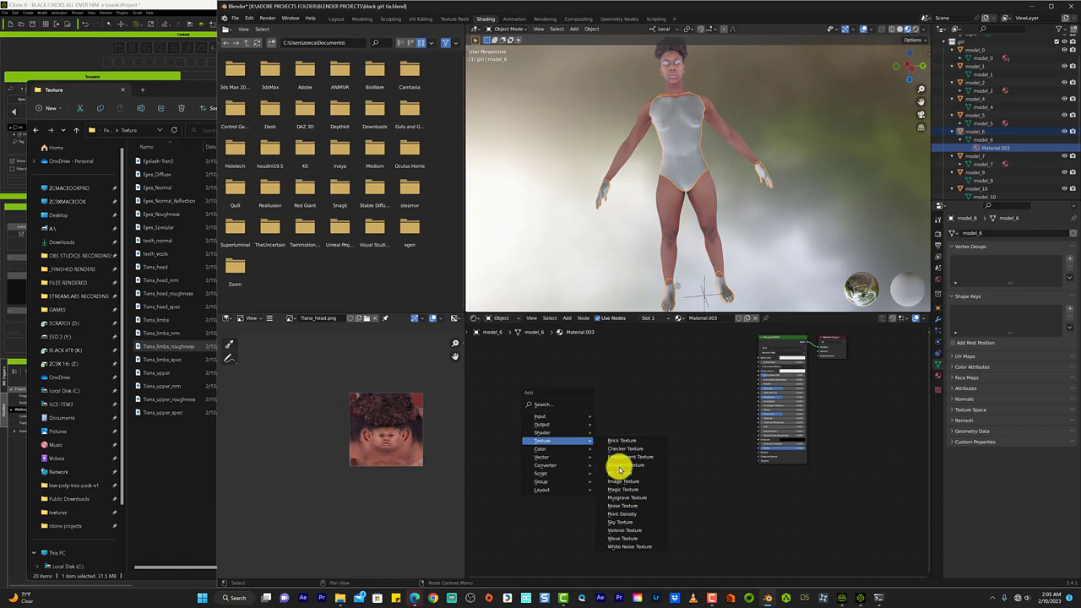
Step: Add an Image Texture node and duplicate it three times, stacking four texture nodes
click(642, 482)
click(533, 368)
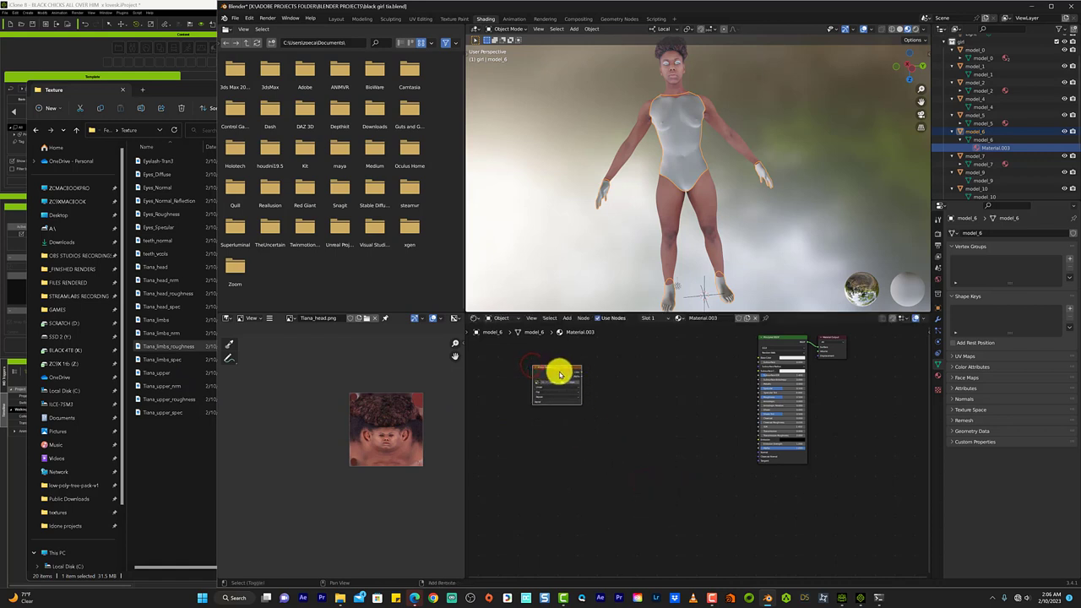
key(shift+d)
click(553, 420)
key(shift+d)
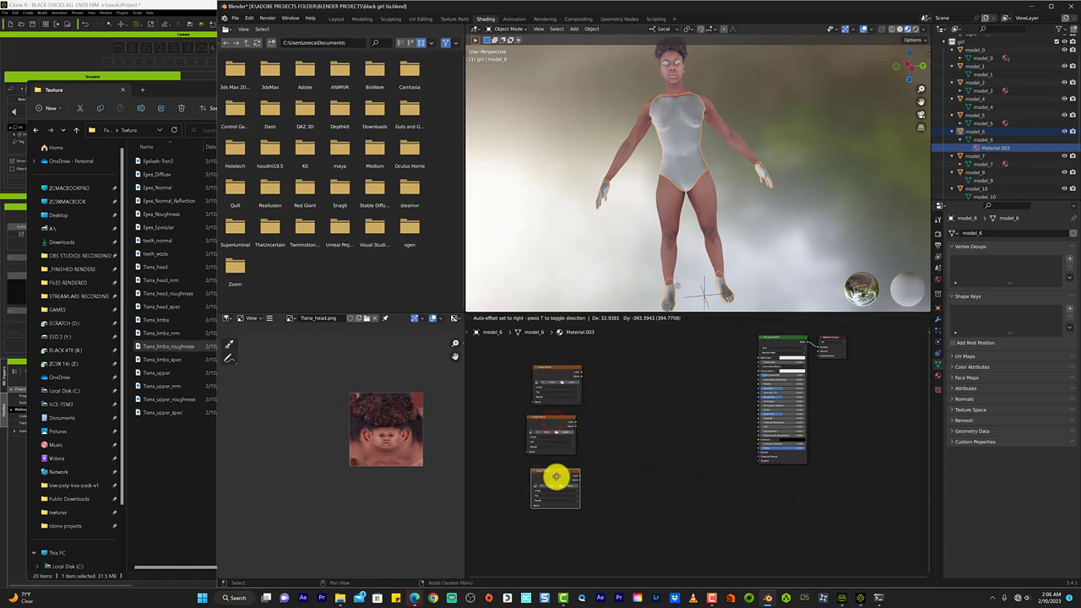
click(555, 478)
key(shift+d)
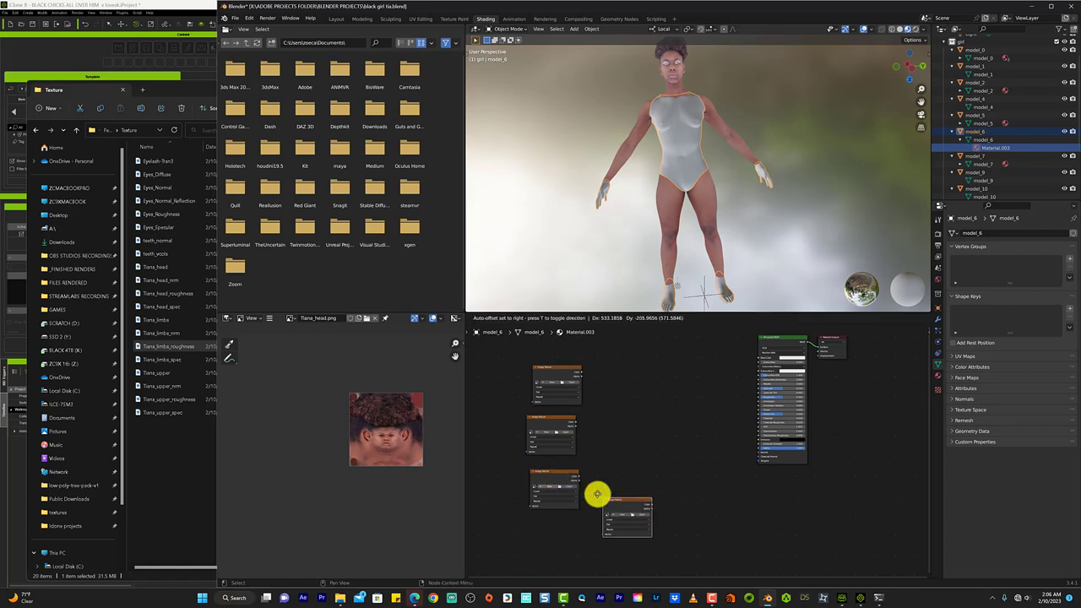
click(620, 489)
click(556, 368)
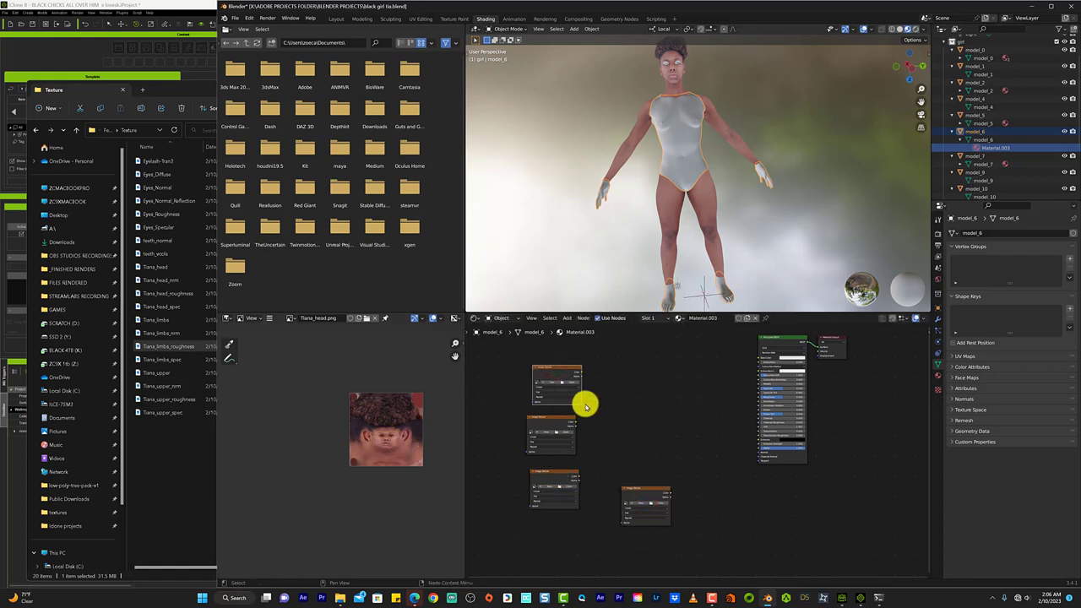
Step: Widen the node editor and move the Principled BSDF beside the texture nodes
scroll(584, 403, up, 1)
scroll(584, 403, up, 1)
scroll(584, 403, up, 1)
scroll(584, 403, up, 1)
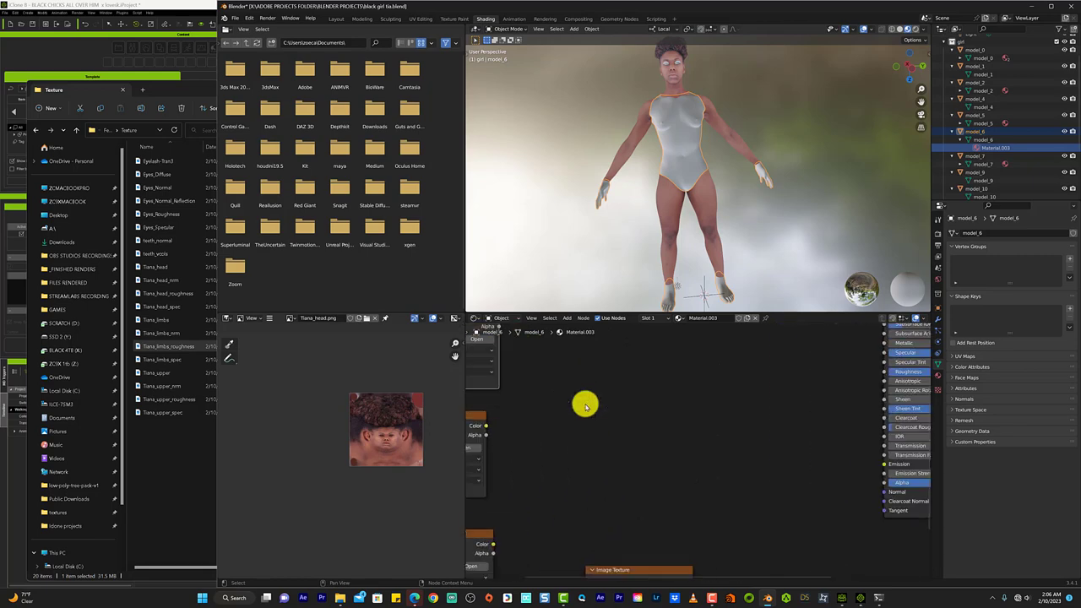
mouse_move(465, 407)
mouse_down()
mouse_move(304, 394)
mouse_move(321, 397)
mouse_up()
scroll(640, 403, down, 3)
mouse_move(753, 346)
mouse_down()
mouse_move(615, 355)
mouse_move(603, 345)
mouse_up()
scroll(605, 352, up, 1)
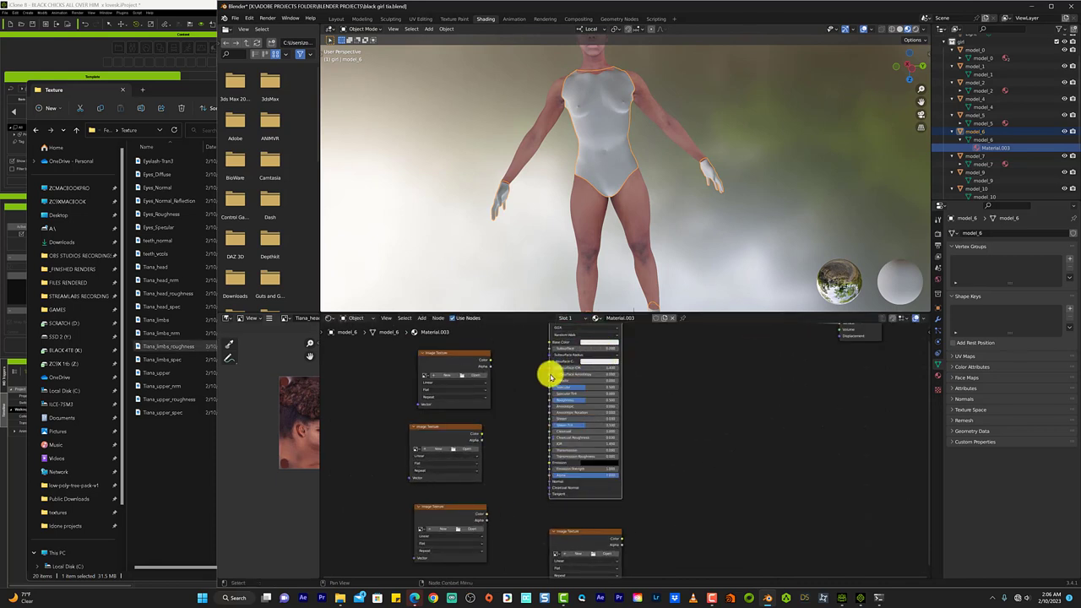
Step: Load Tiana_upper.png into the top texture node and link its Color to Base Color
click(473, 378)
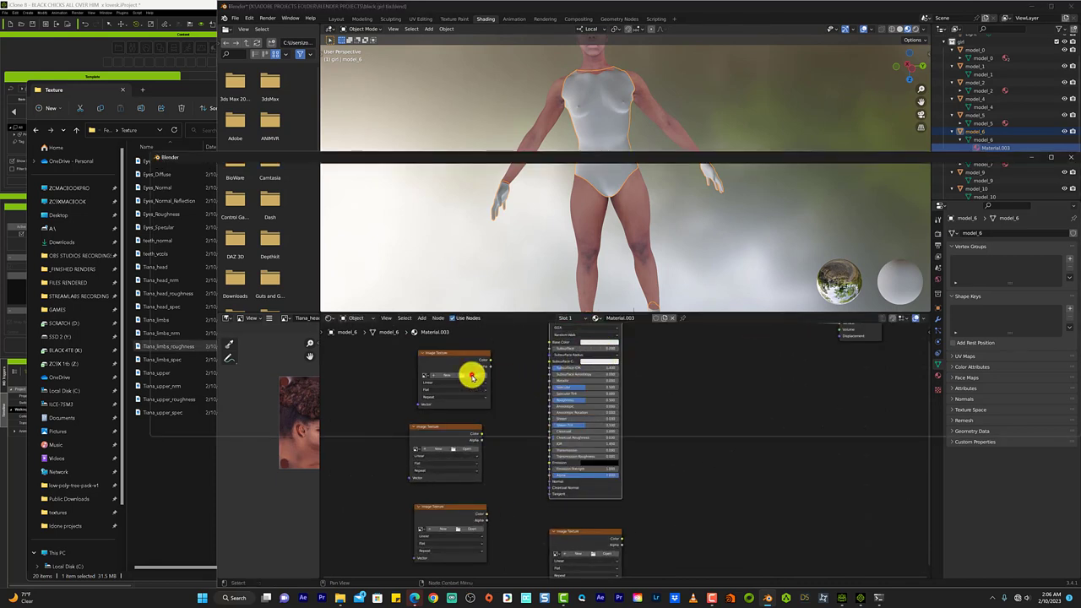
click(181, 387)
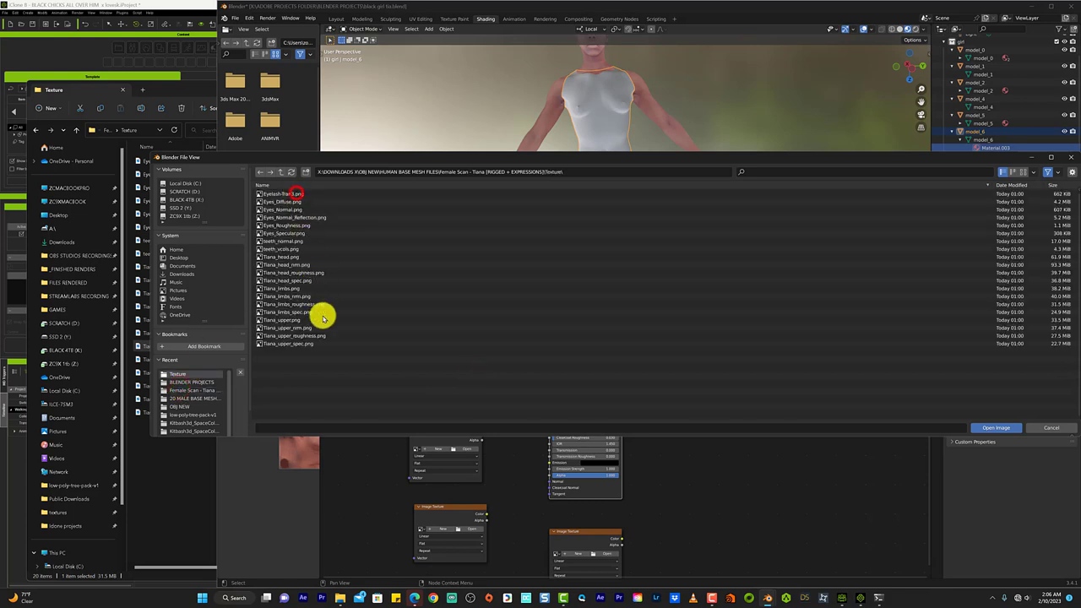
click(321, 320)
click(996, 428)
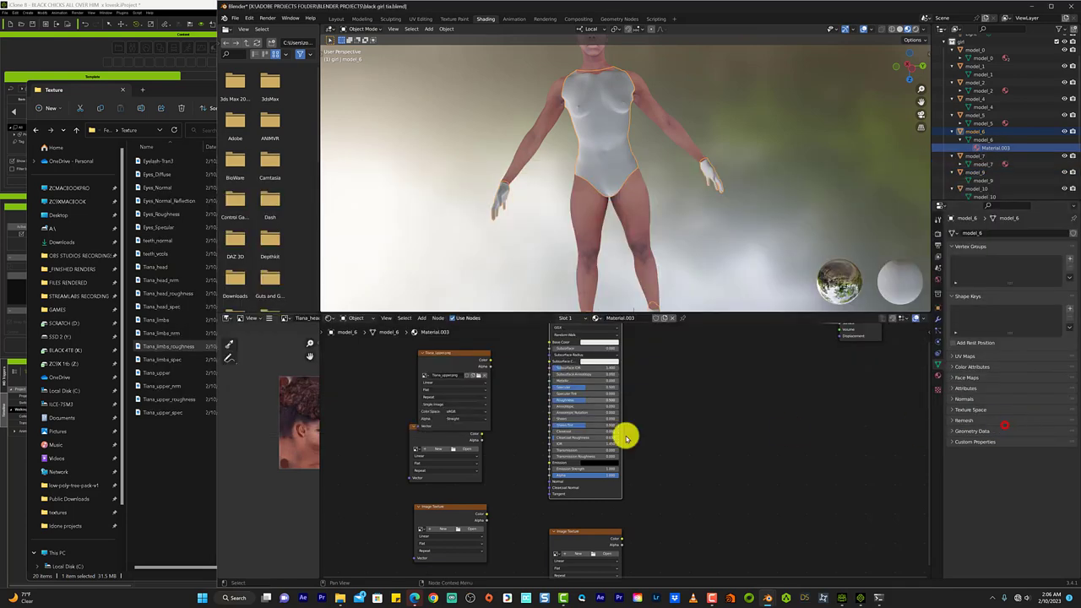
drag(485, 359, 535, 345)
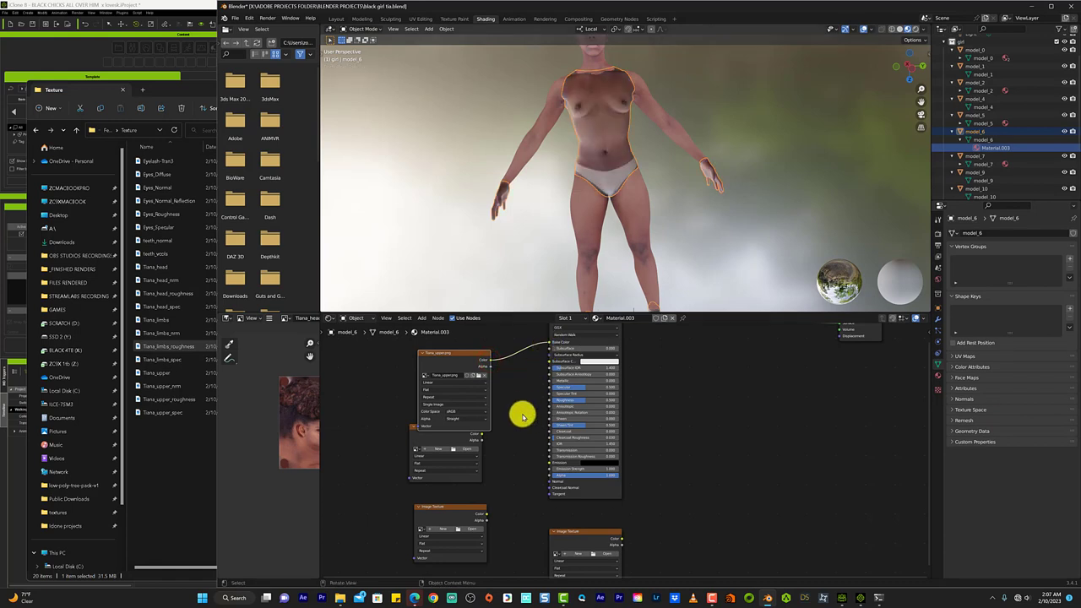
middle_drag(560, 280, 581, 228)
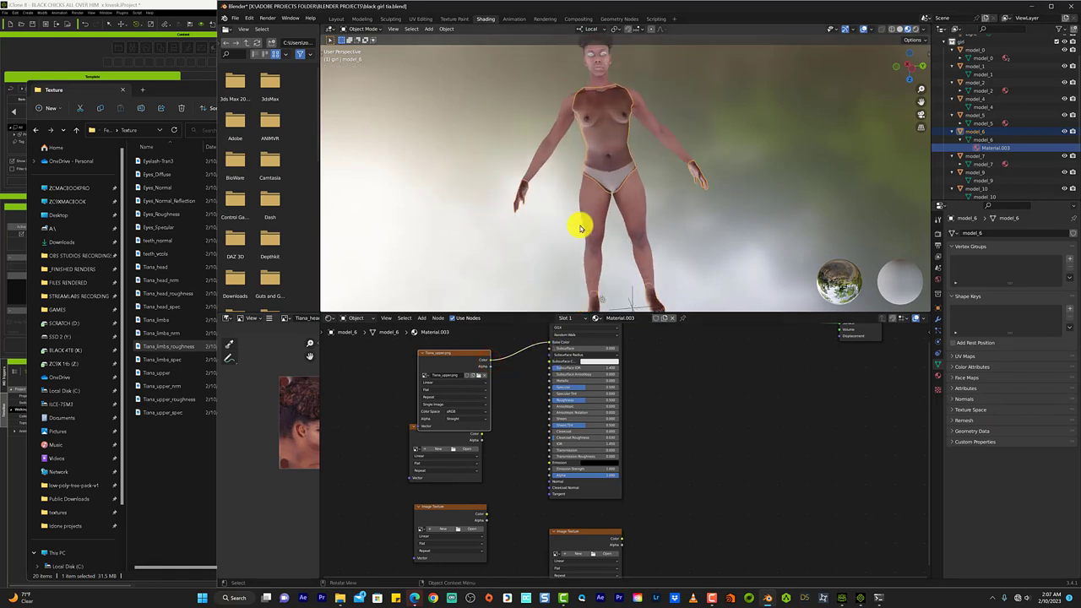
drag(413, 432, 452, 443)
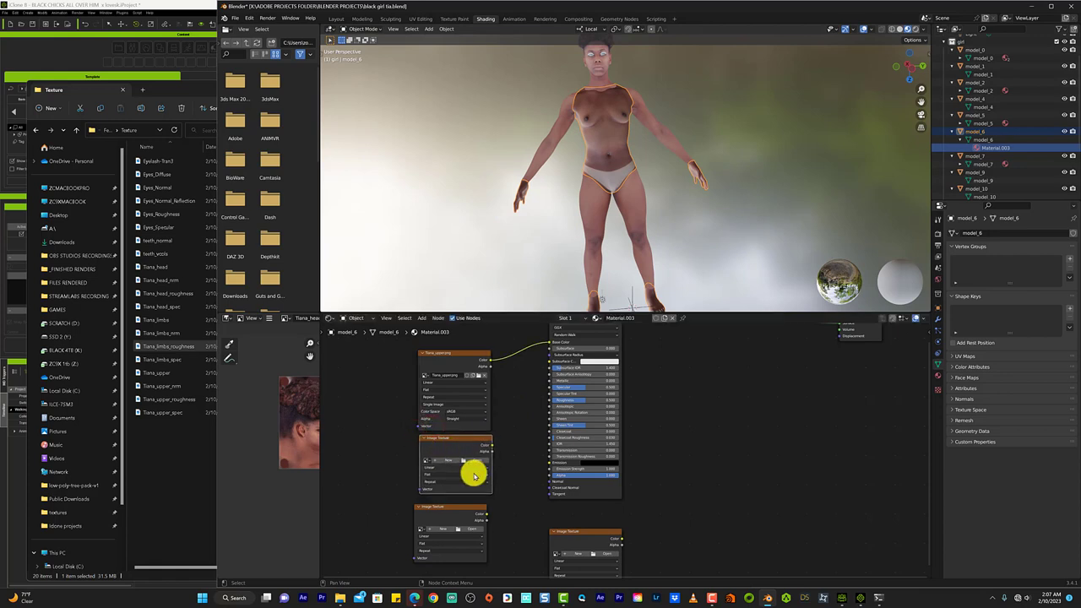
Step: Load Tiana_upper_nrm.png from the Texture folder into the second image texture node
click(477, 459)
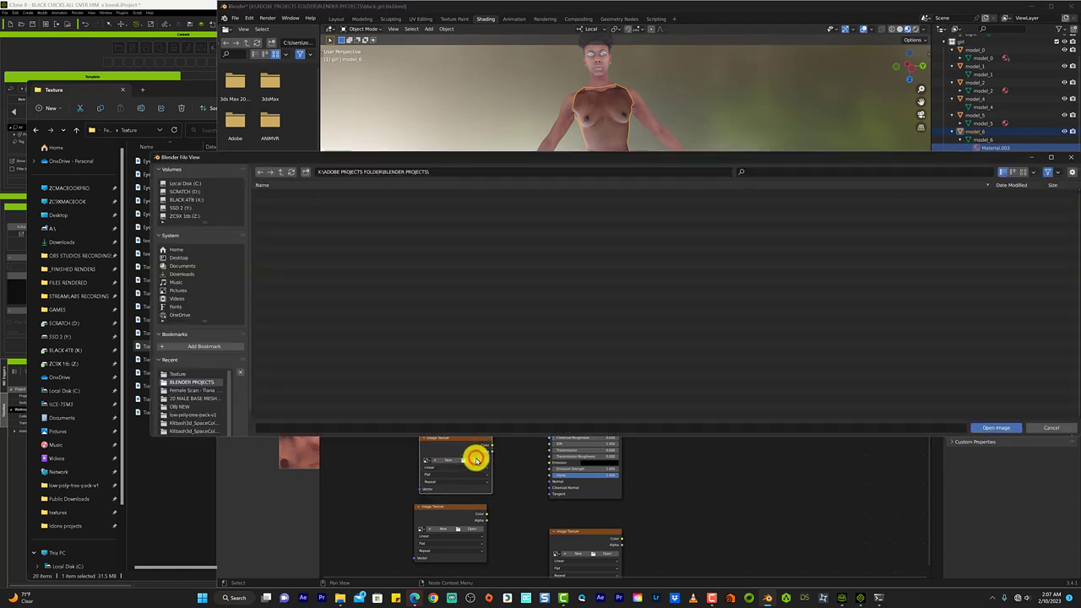
click(200, 375)
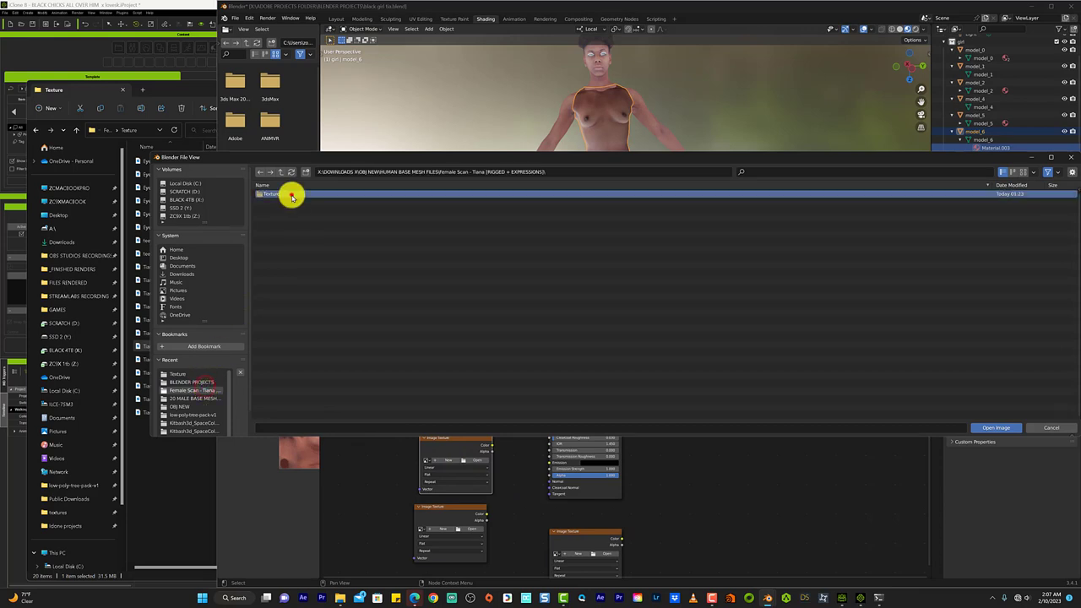
click(994, 184)
click(359, 186)
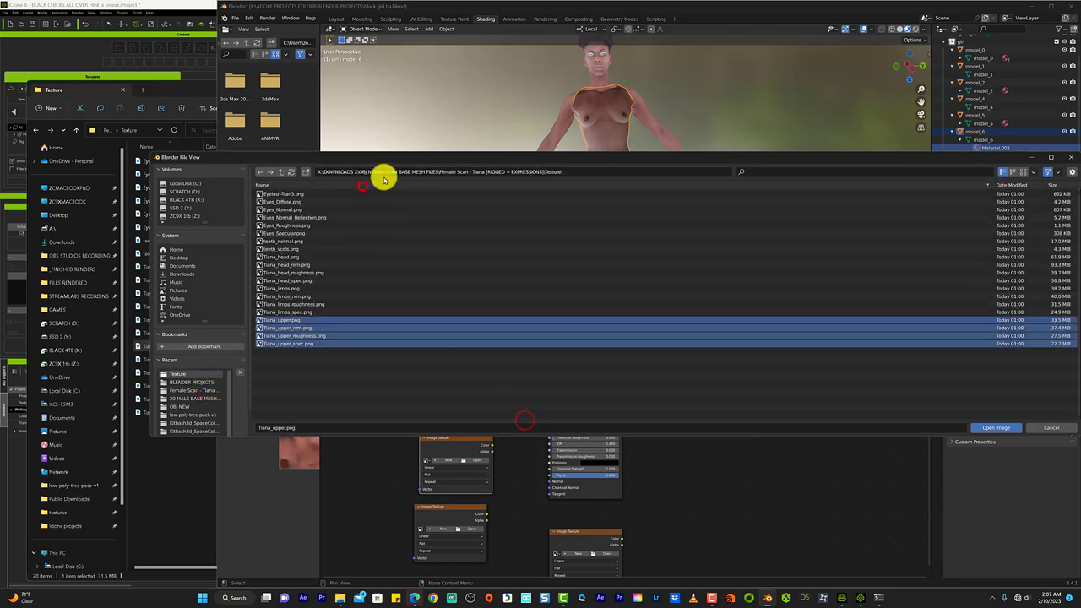
drag(1078, 244, 635, 247)
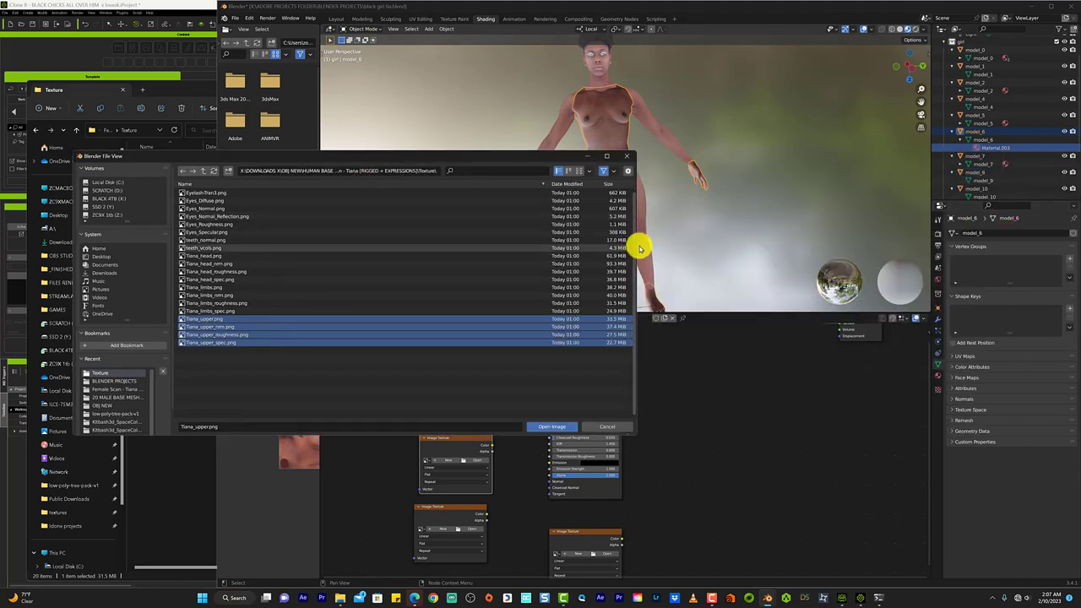
drag(421, 157, 927, 272)
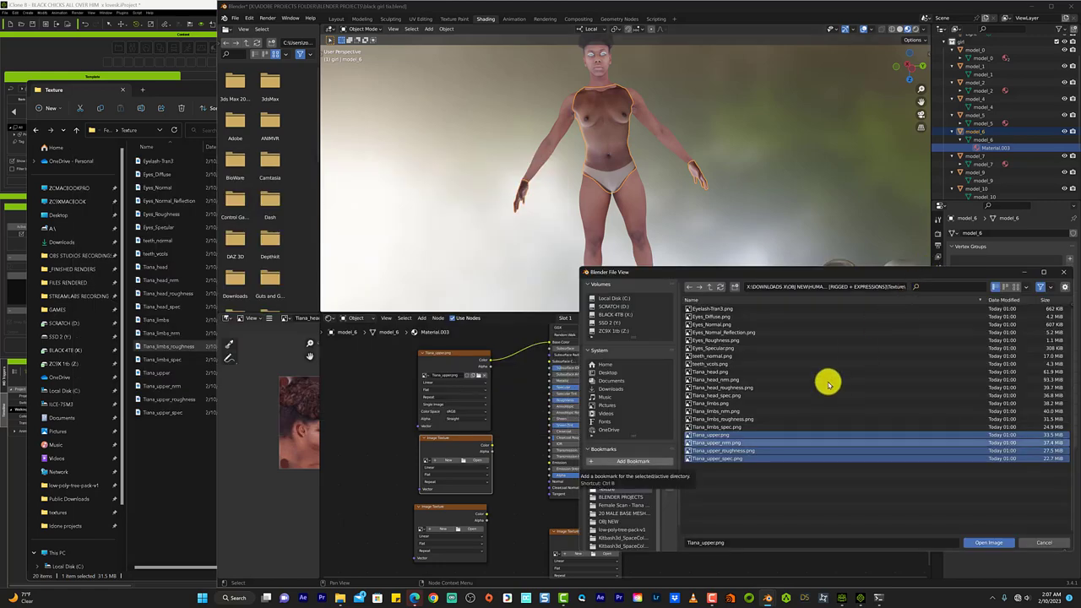
click(735, 482)
click(746, 446)
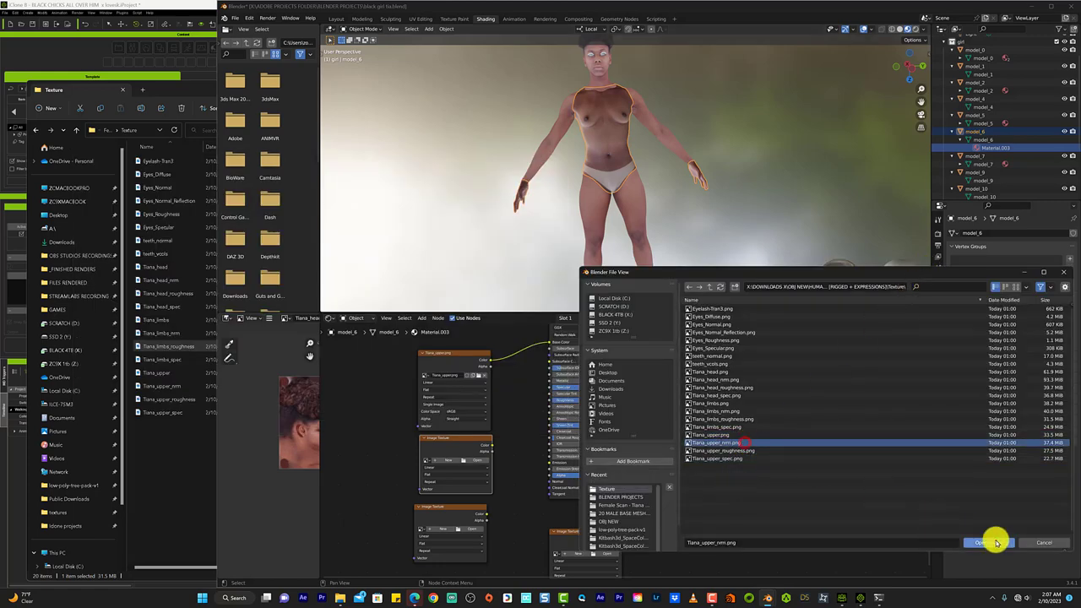
click(989, 542)
Step: Load Tiana_upper_roughness.png into the third image texture node
click(442, 514)
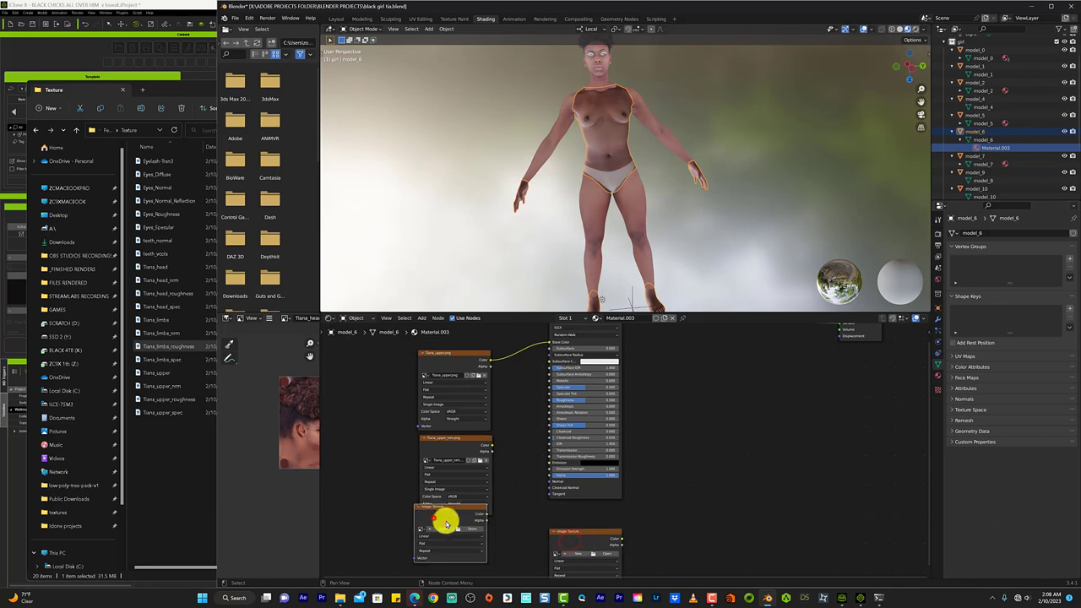
click(466, 528)
click(456, 390)
click(566, 194)
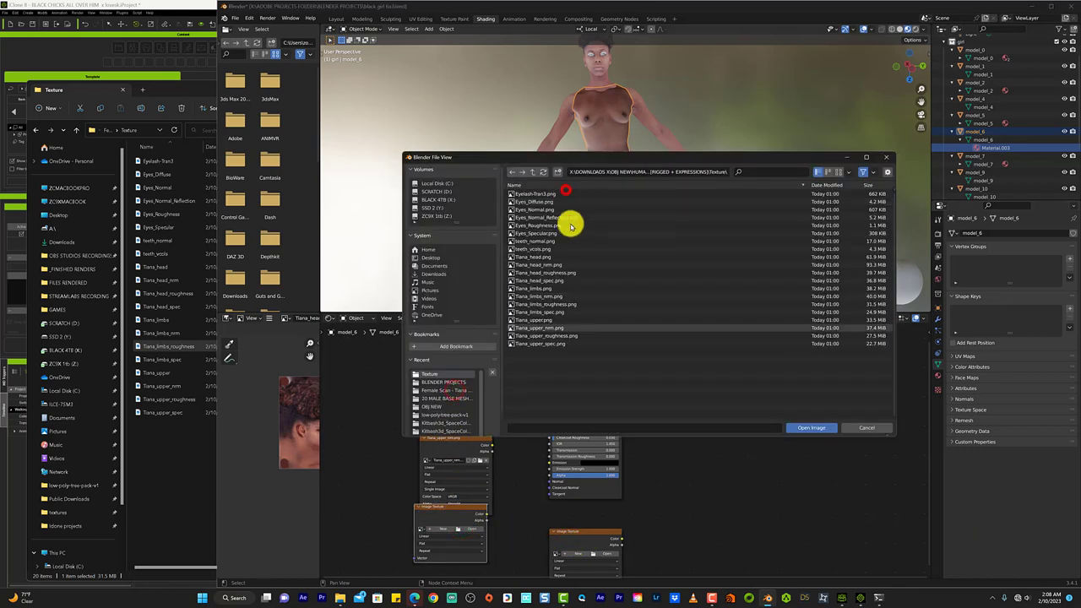
click(585, 335)
click(799, 427)
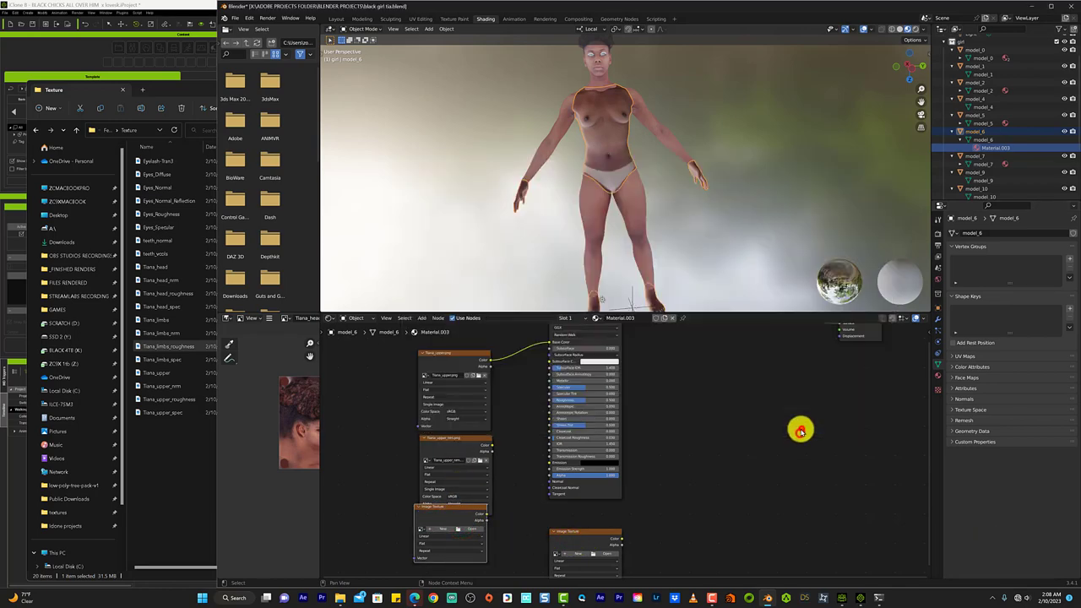
Step: Load Tiana_upper_spec.png into the bottom image texture node
click(591, 536)
click(603, 553)
click(431, 373)
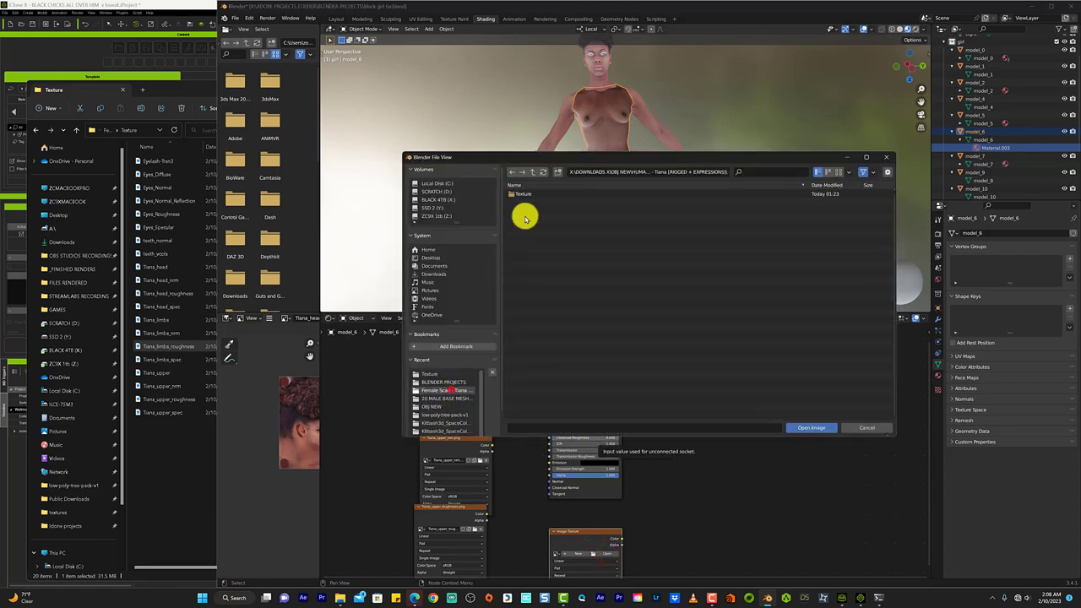
click(580, 343)
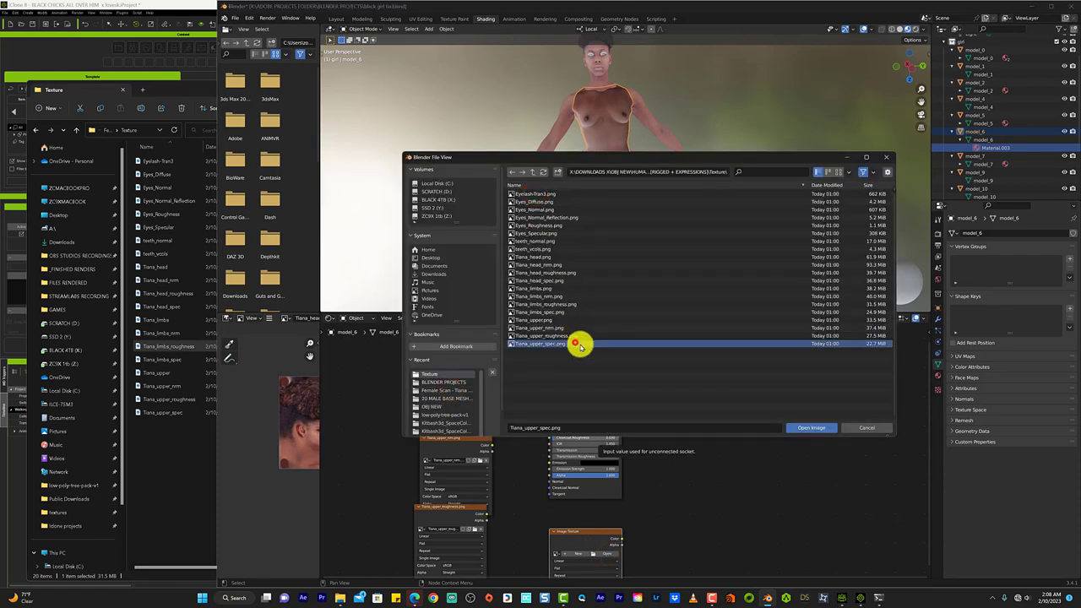
click(807, 427)
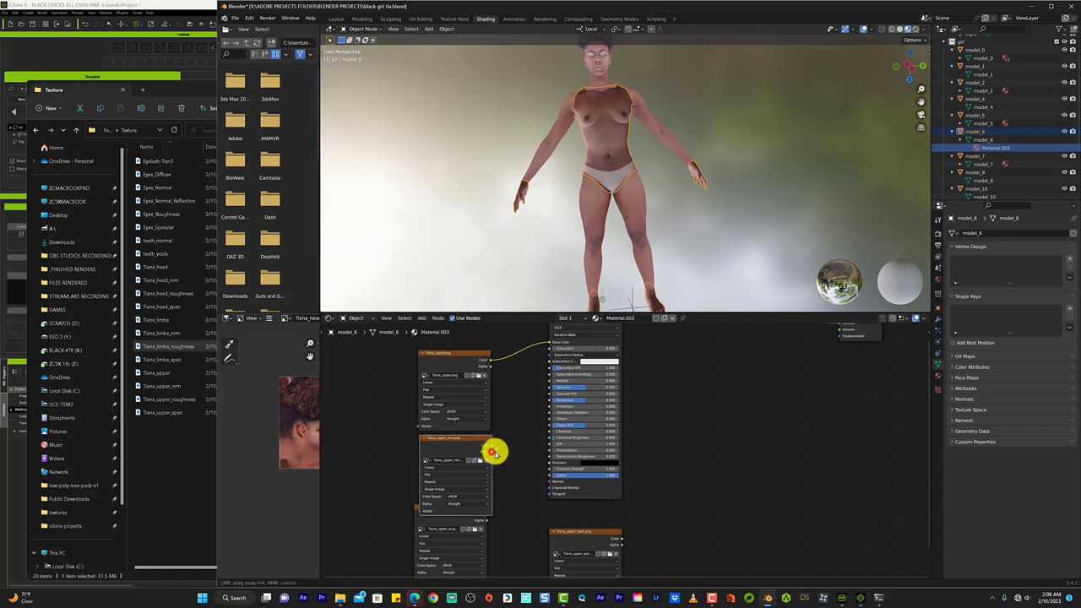
Step: Link the normal, roughness and spec texture nodes into the Principled BSDF inputs
drag(491, 451, 549, 476)
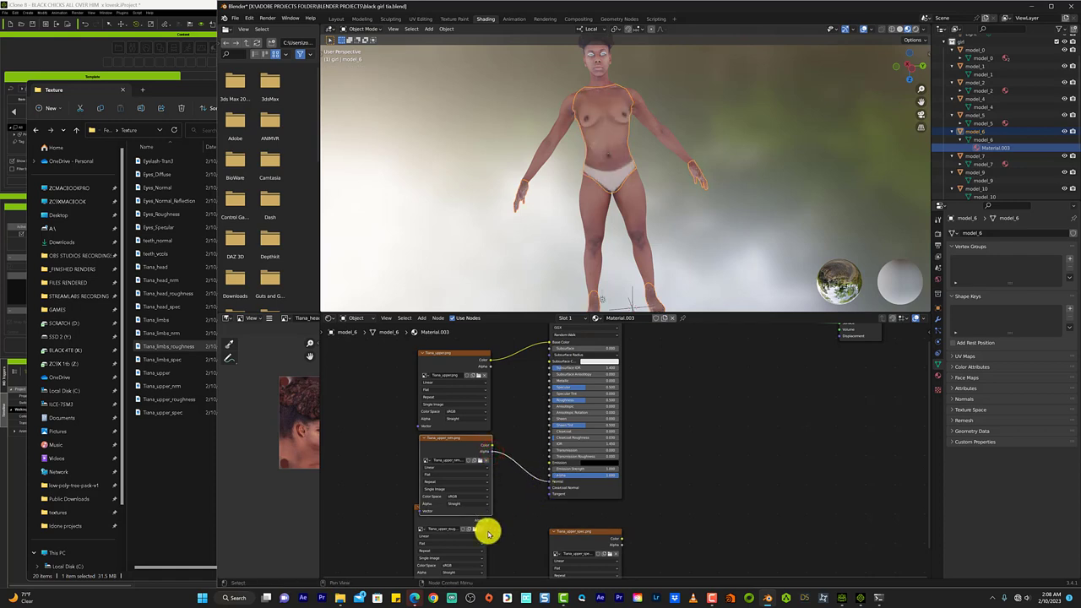
click(443, 520)
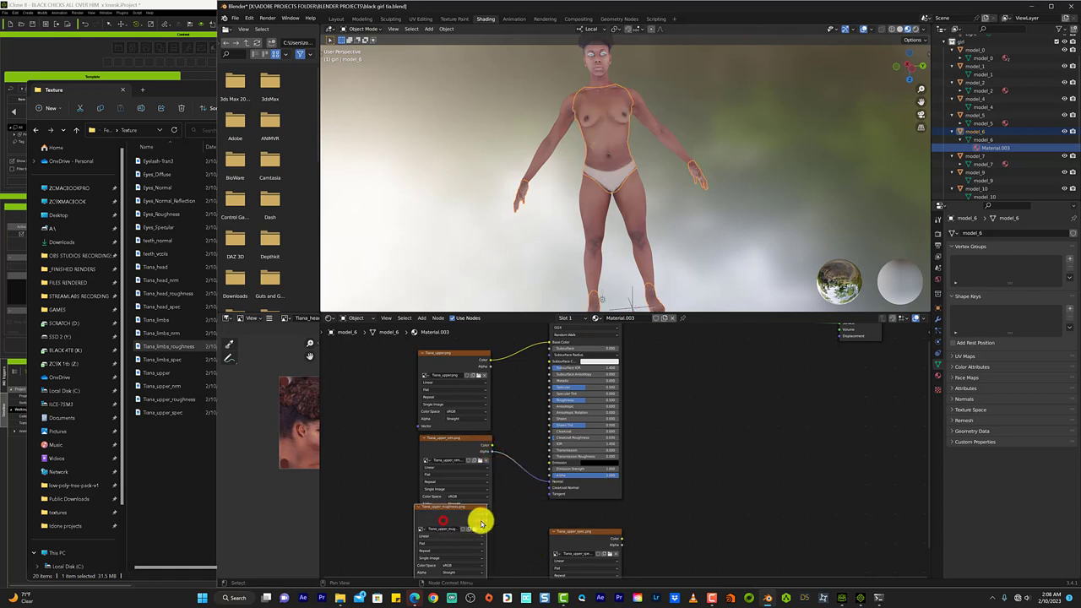
drag(494, 517, 546, 402)
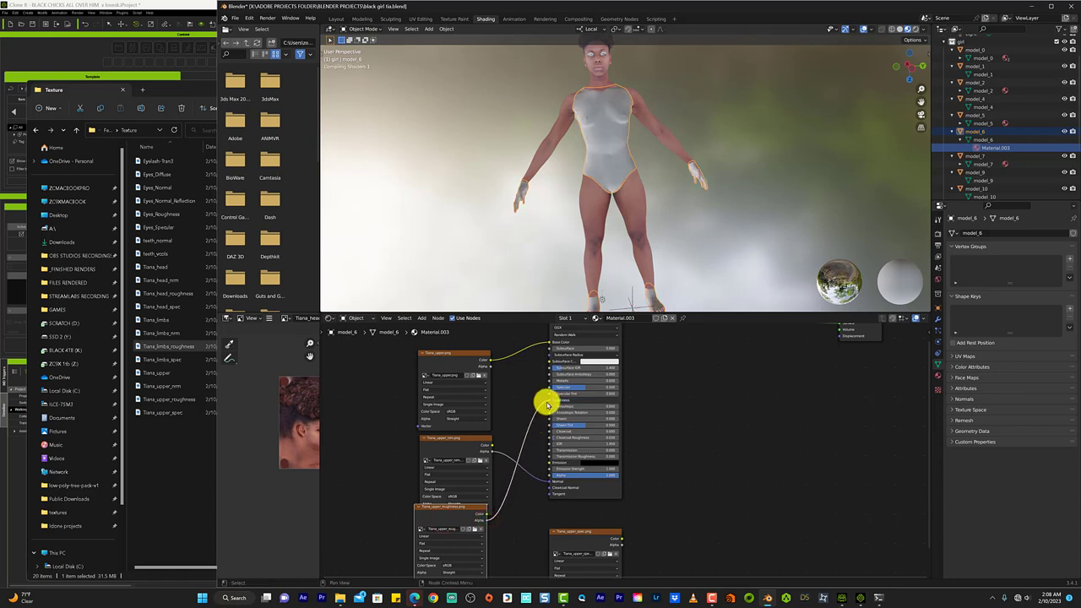
click(620, 547)
mouse_move(632, 533)
mouse_down()
mouse_move(516, 484)
mouse_move(547, 389)
mouse_up()
Step: Move the Principled BSDF right, closer to the Material Output
scroll(638, 396, down, 1)
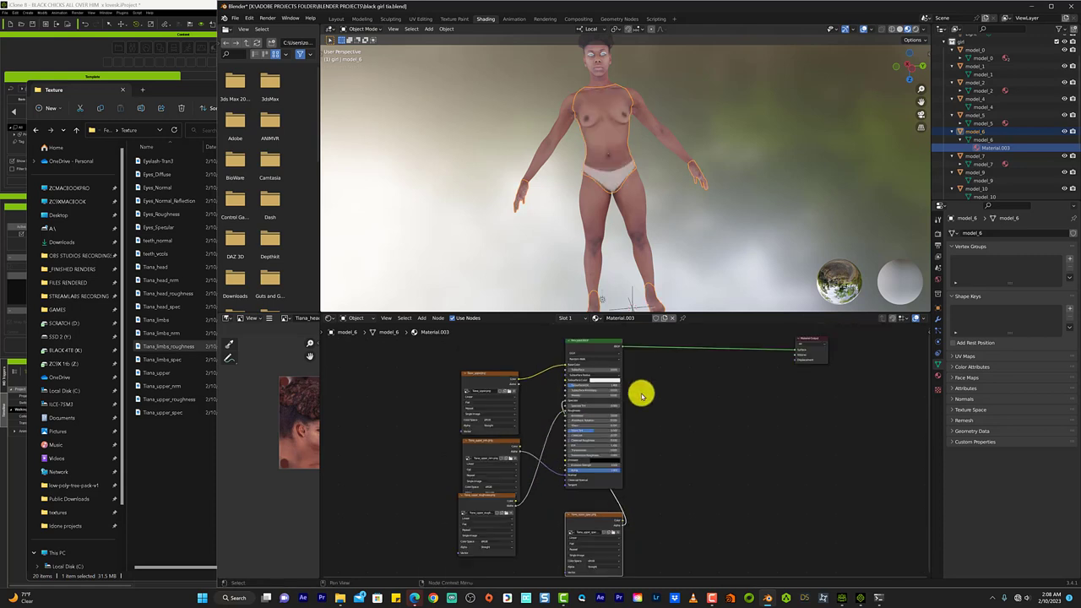
click(623, 340)
drag(623, 341, 725, 351)
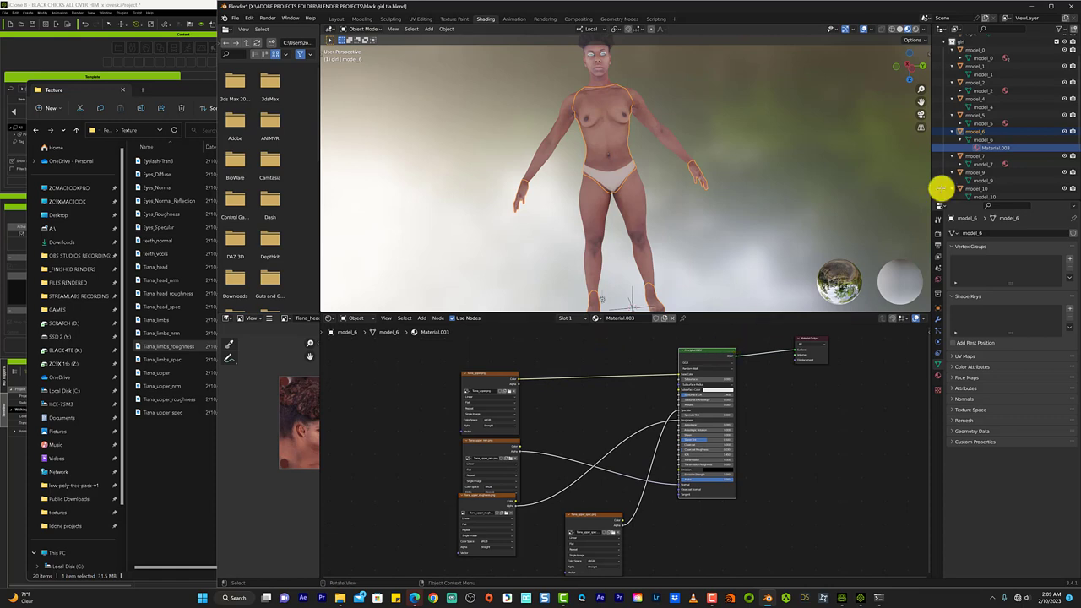
scroll(989, 149, up, 1)
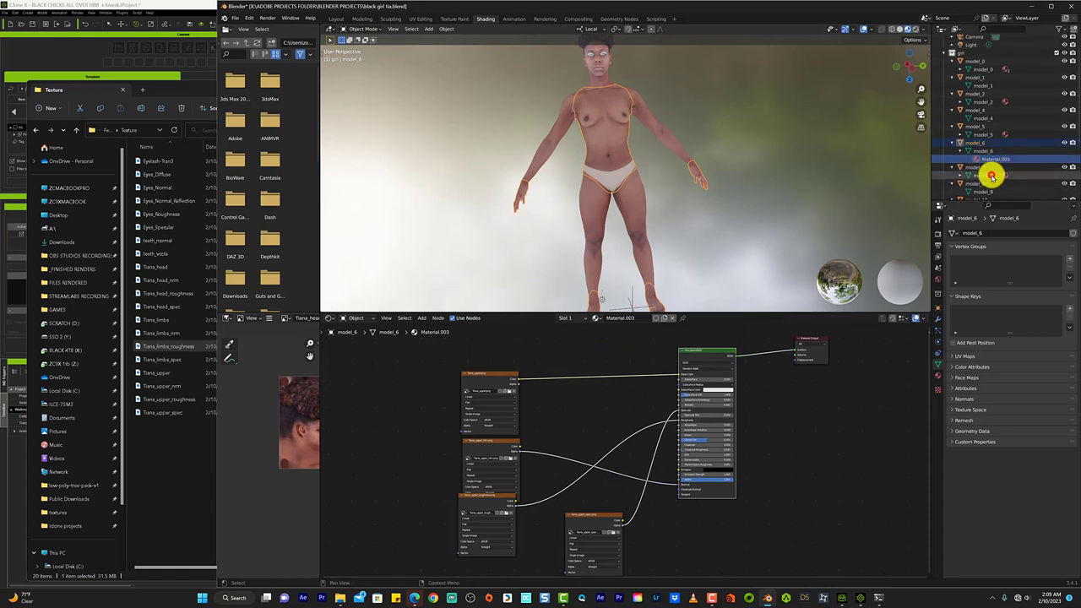
click(992, 174)
scroll(990, 176, down, 3)
click(1004, 144)
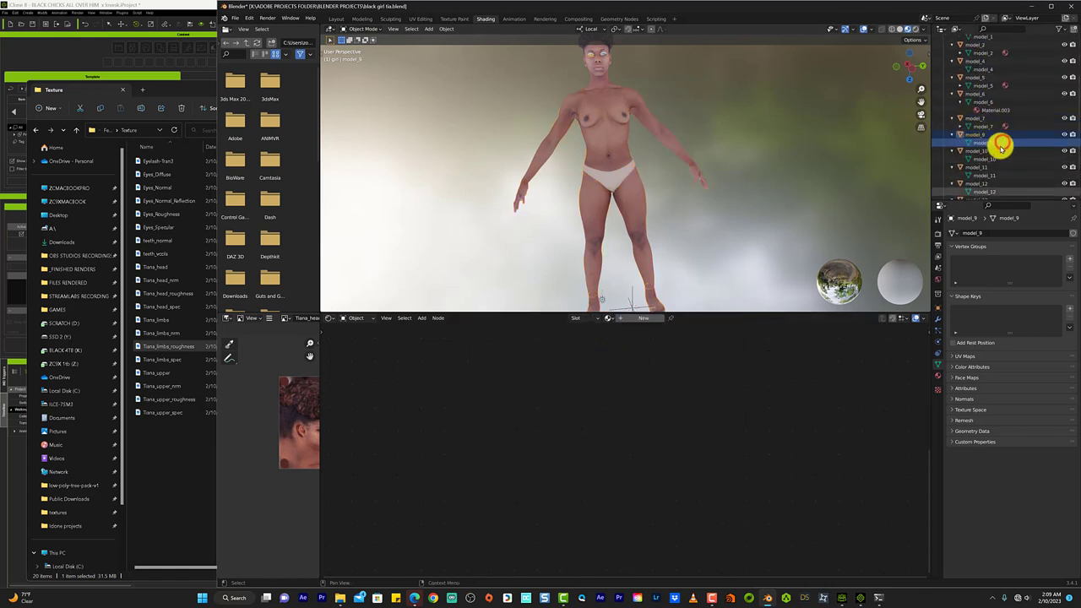
click(992, 160)
middle_drag(603, 62, 614, 63)
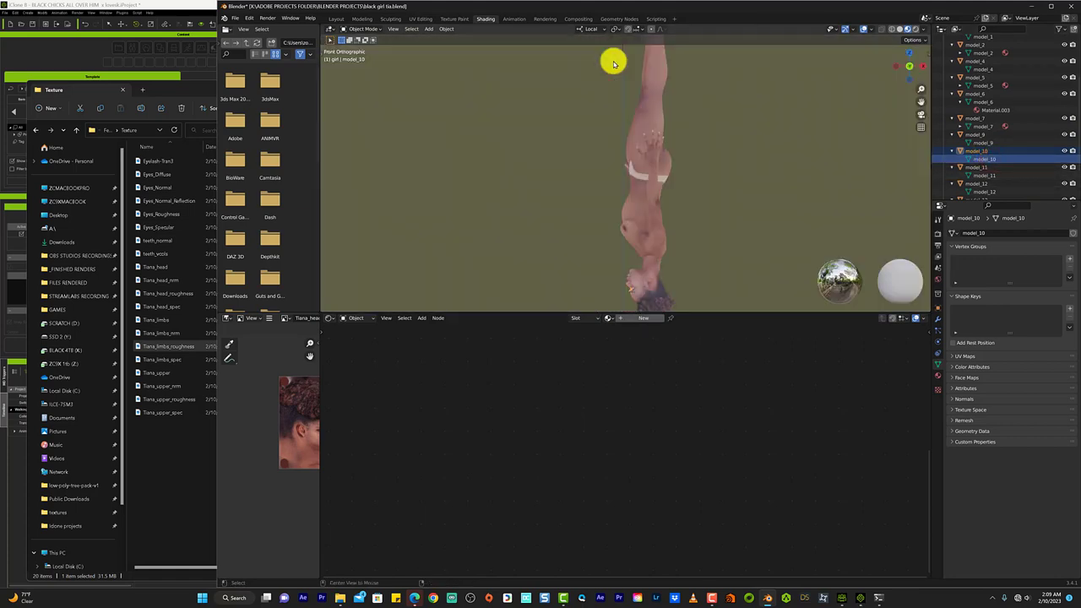
drag(920, 68, 321, 295)
mouse_move(322, 295)
middle_down()
mouse_move(813, 166)
mouse_move(640, 133)
middle_up()
scroll(642, 146, down, 2)
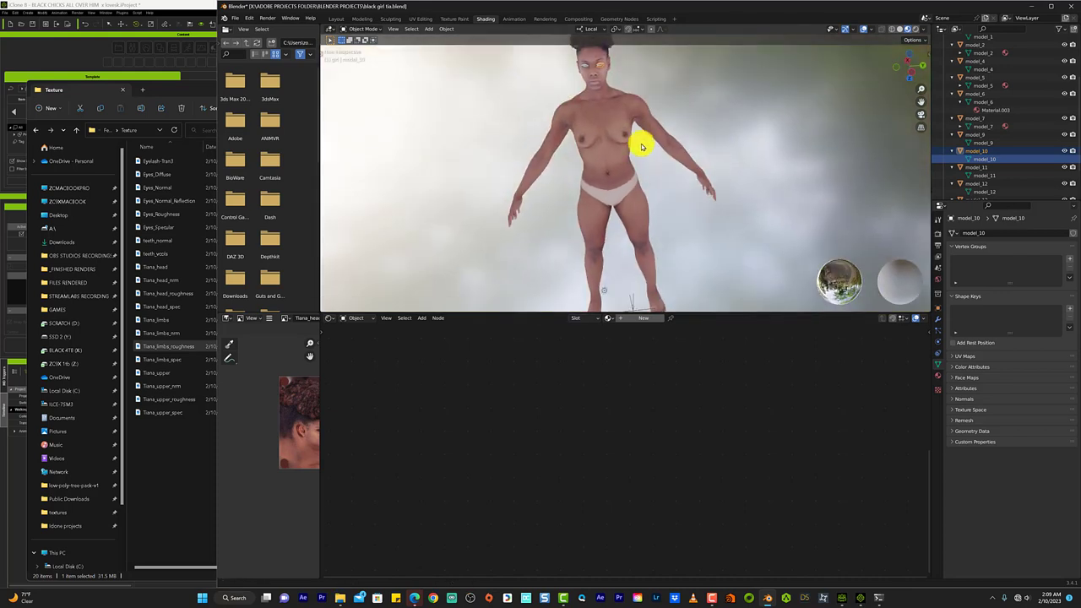
scroll(642, 176, up, 3)
scroll(646, 161, up, 3)
scroll(658, 130, down, 1)
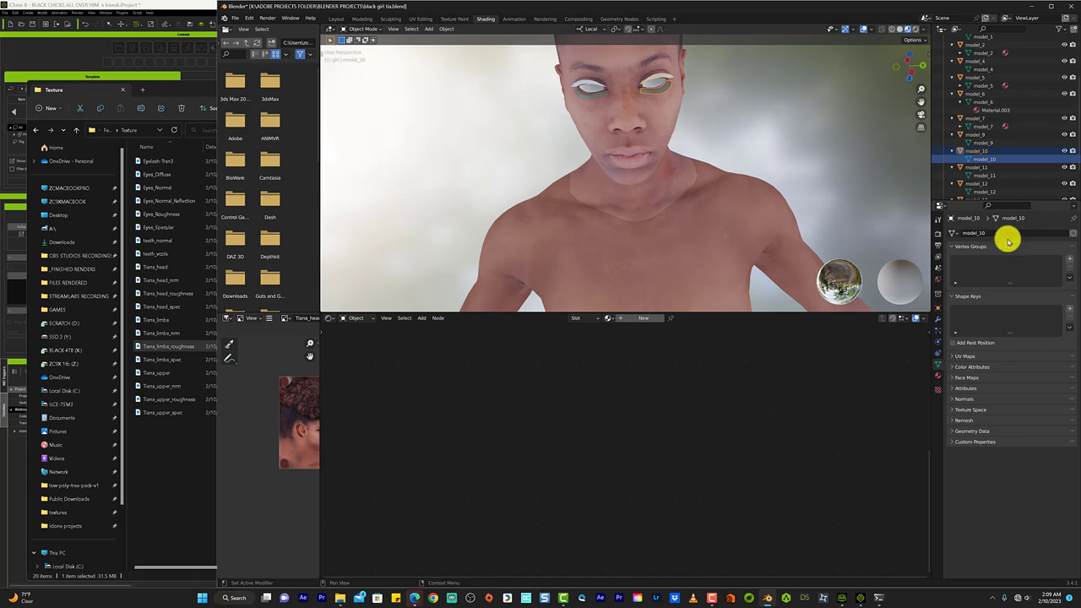
click(1072, 261)
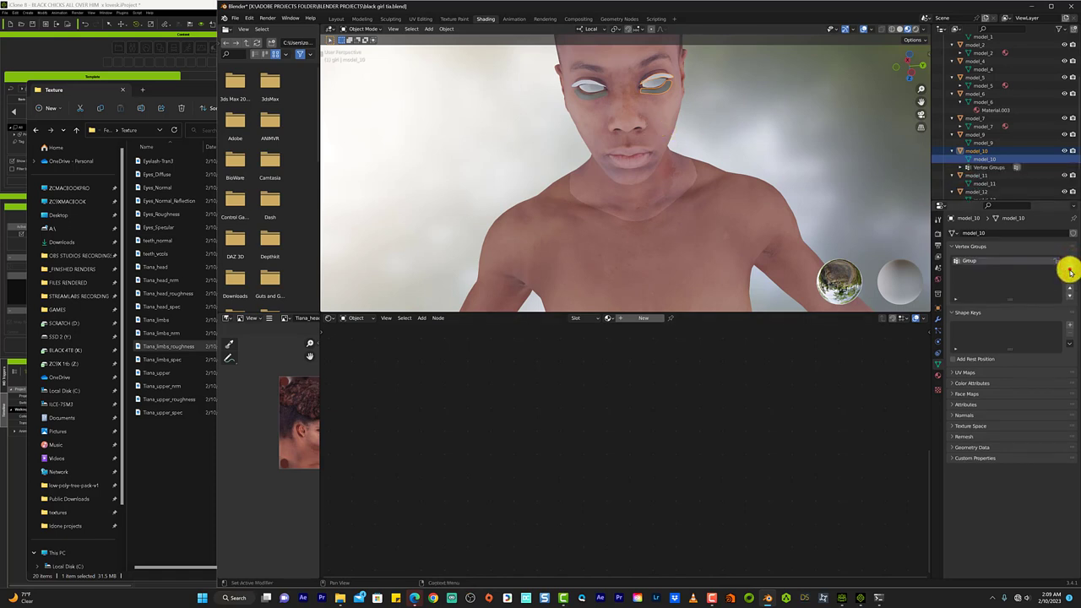
click(1070, 271)
right_click(1016, 262)
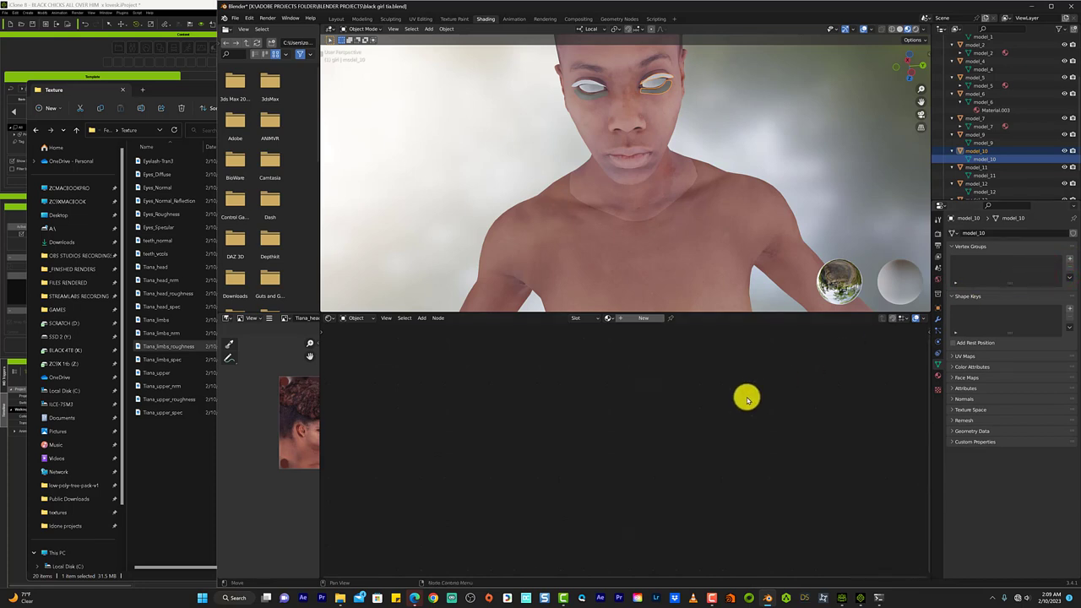
Step: Create a new material for model_10 and add an Image Texture node left of the shader
click(609, 318)
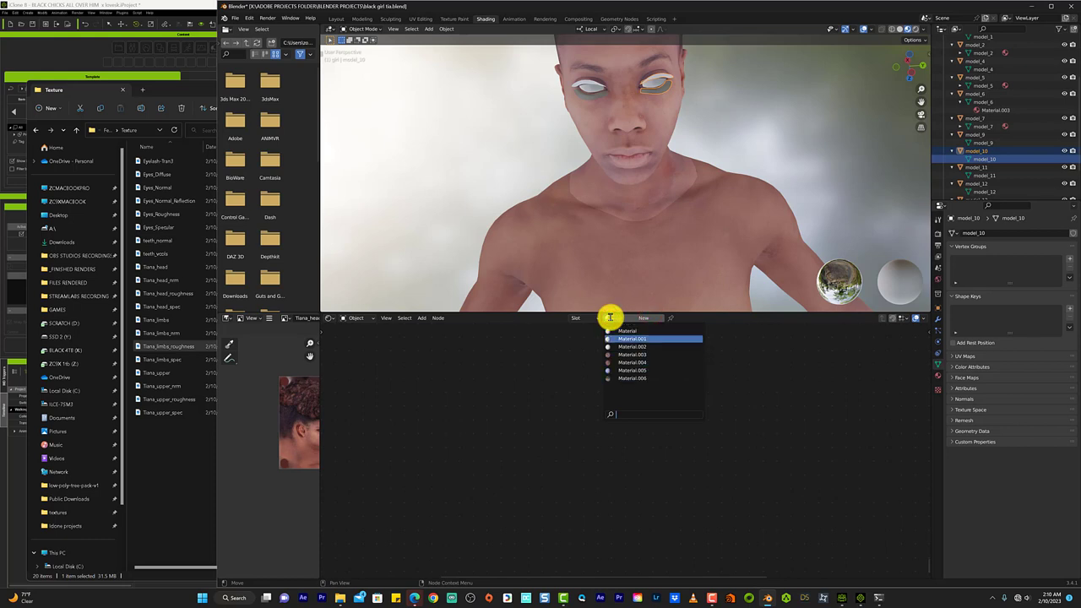
click(642, 318)
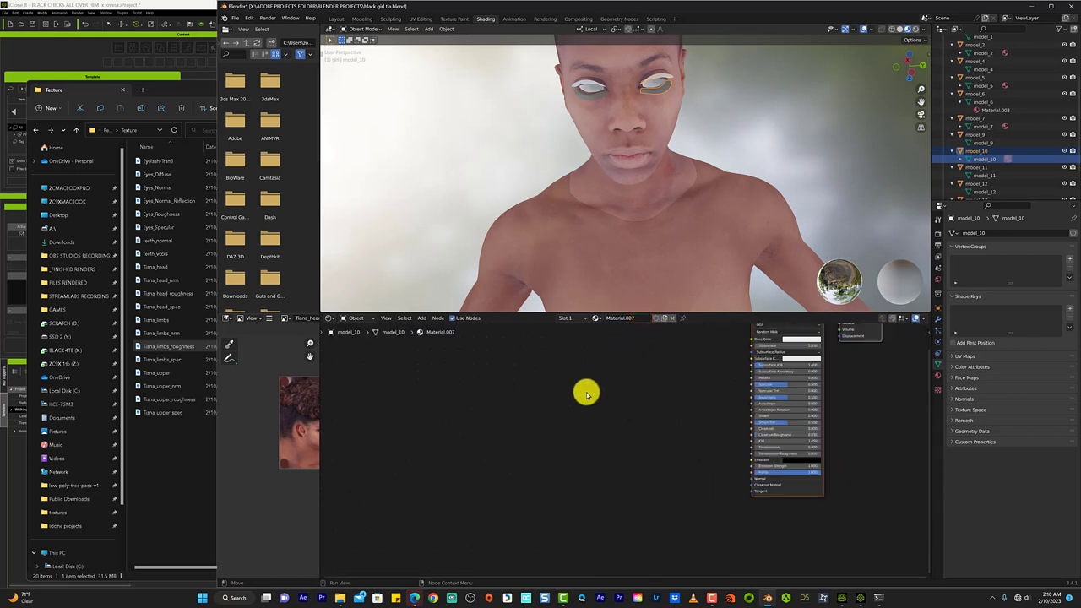
key(shift+a)
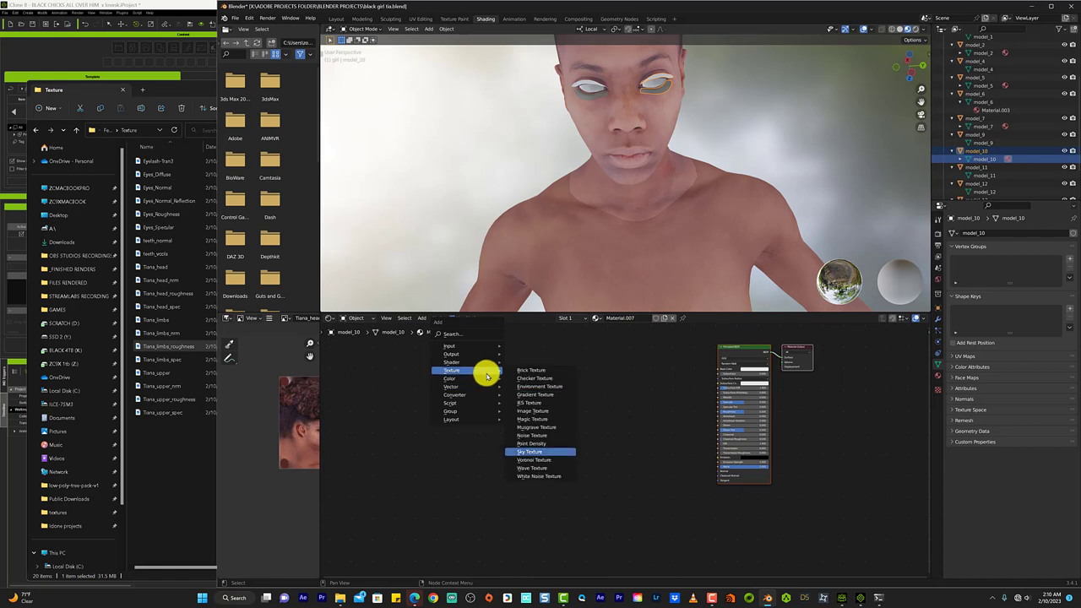
click(549, 411)
scroll(540, 397, up, 2)
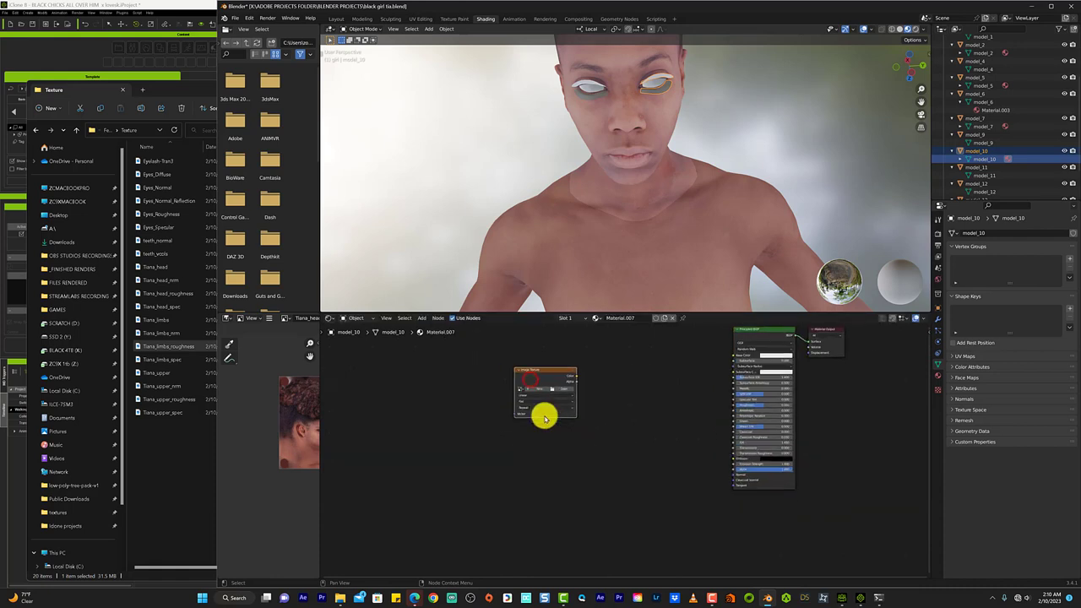
drag(543, 354, 572, 425)
Step: Load Eyelash-Tran3.png and wire its Color to Base Color and Alpha to Alpha
click(571, 426)
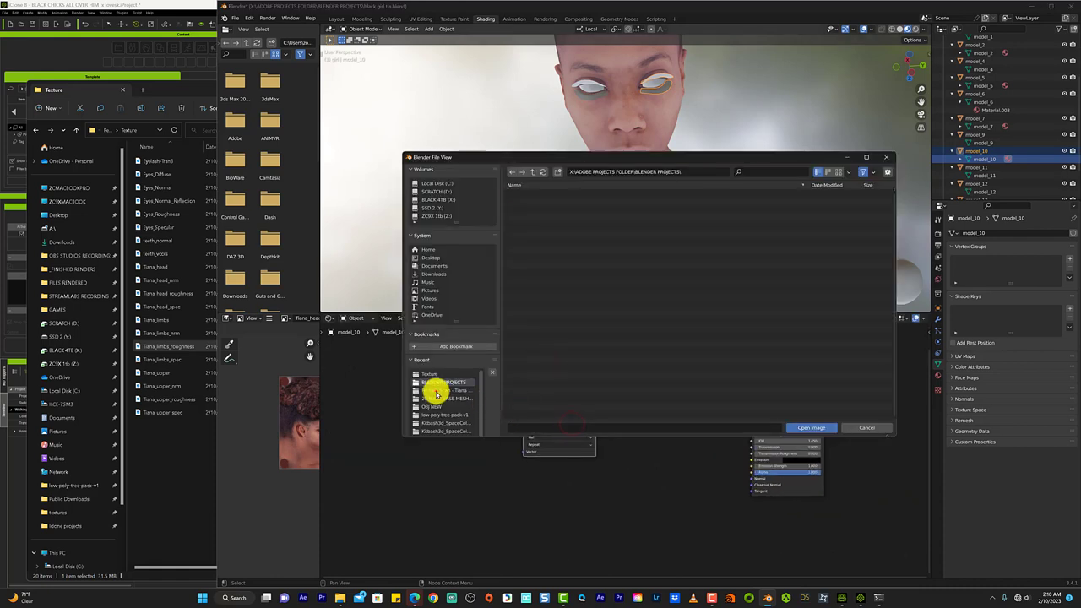
click(436, 388)
click(540, 198)
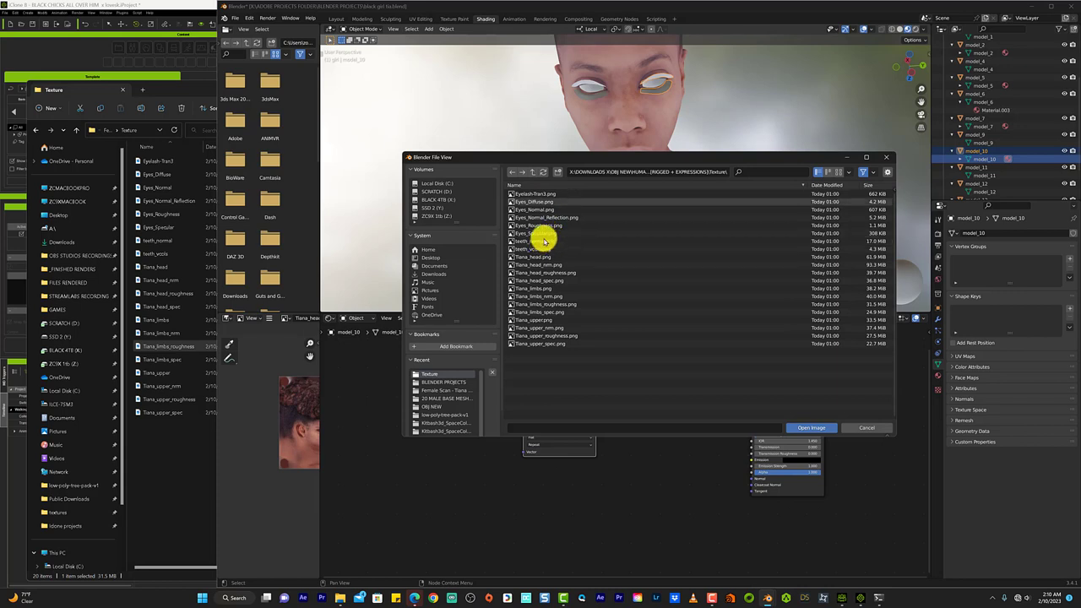
click(563, 193)
click(814, 428)
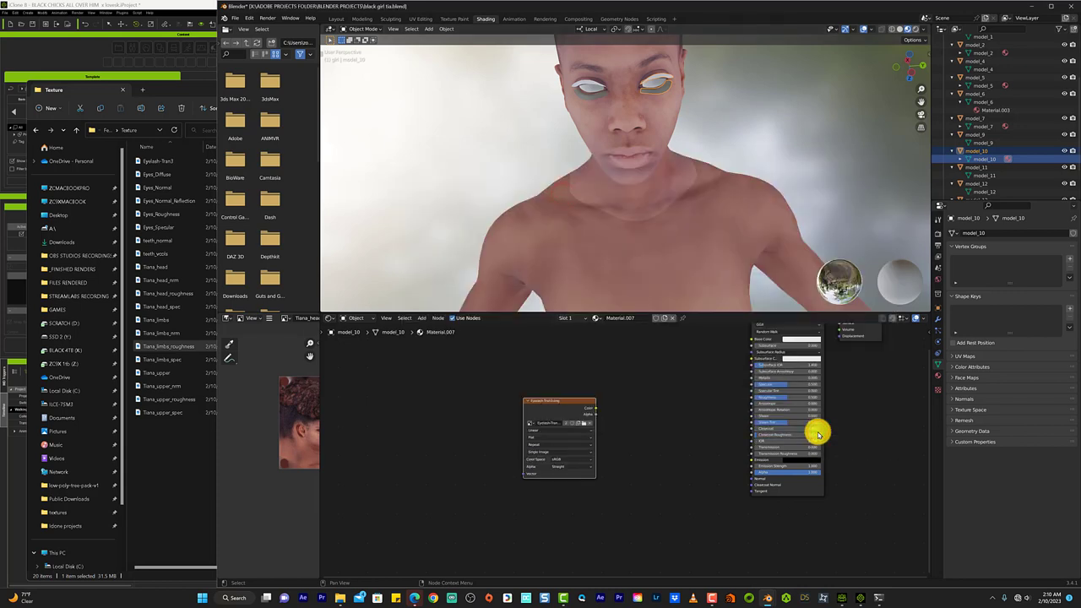
drag(594, 409, 753, 342)
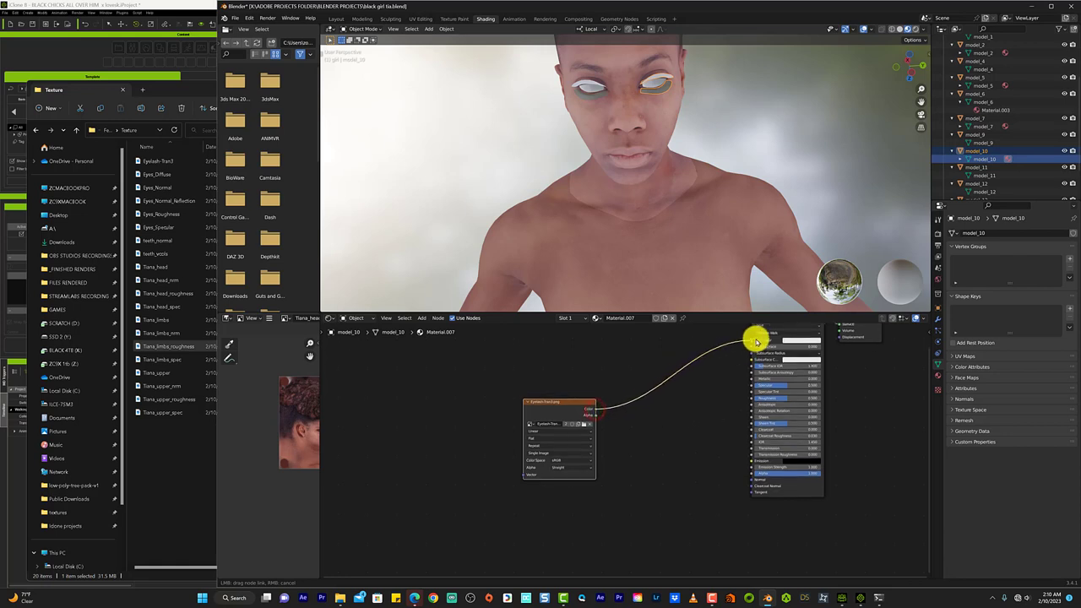
drag(594, 417, 752, 476)
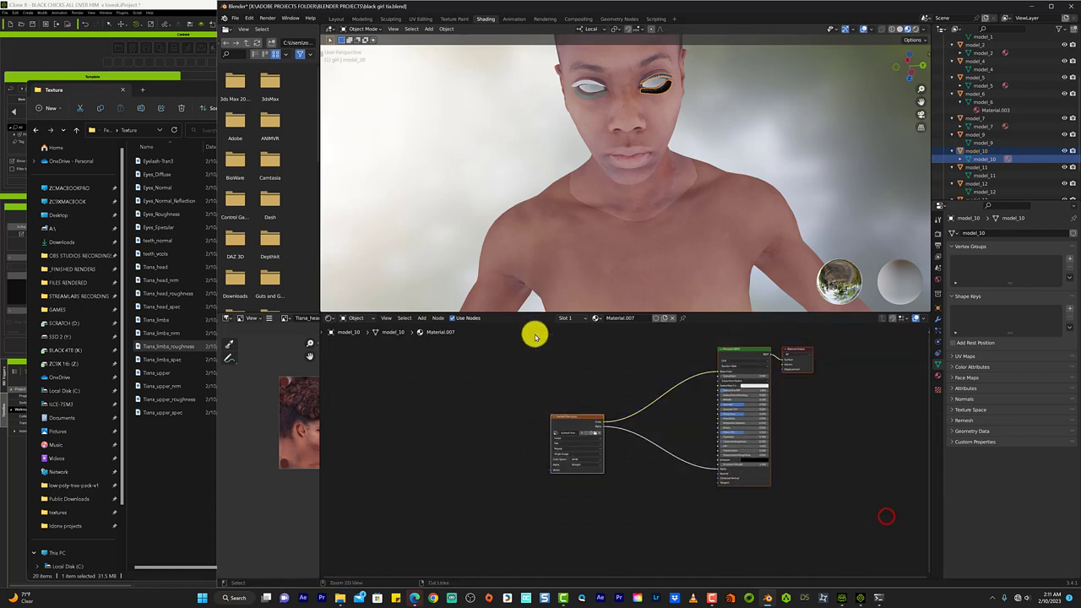
Step: Check the materials of model_11, model_12, model_13, model_10 and model_14
click(992, 175)
click(988, 191)
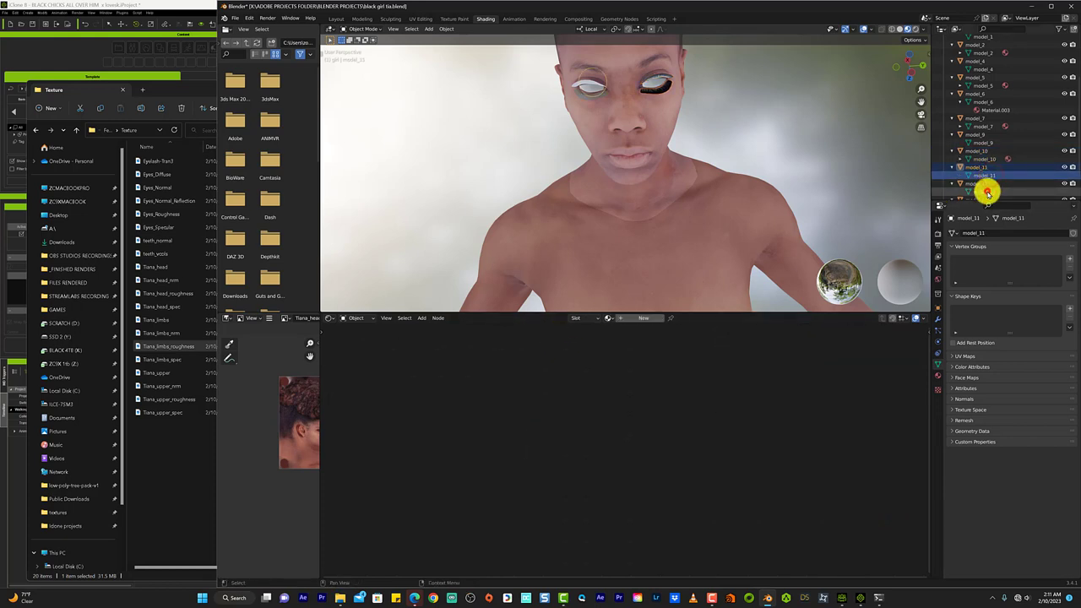
scroll(988, 191, down, 1)
scroll(988, 190, down, 1)
click(988, 178)
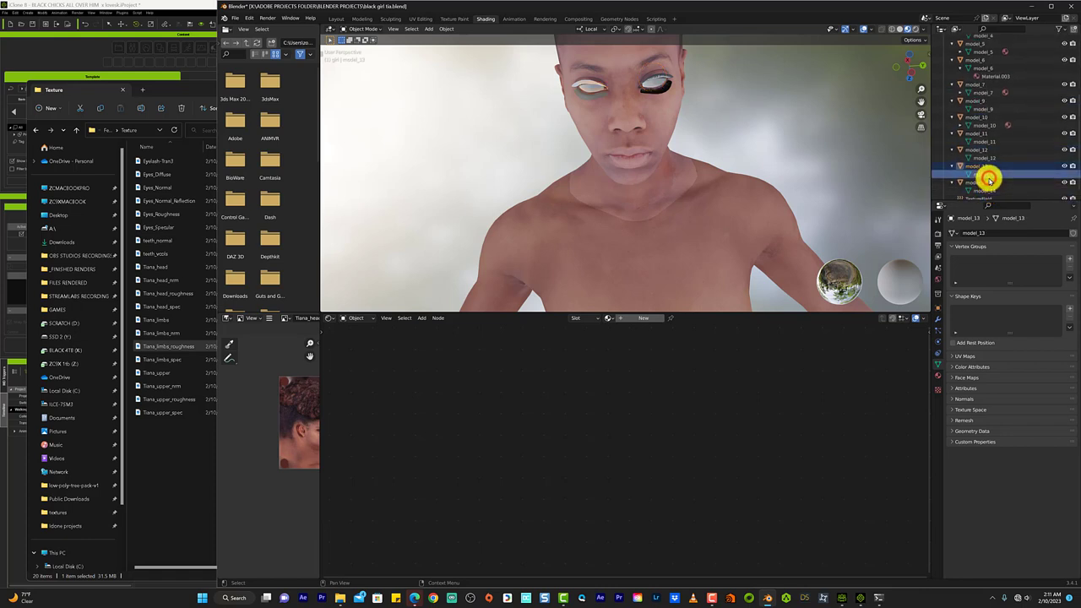
scroll(989, 178, down, 1)
click(989, 167)
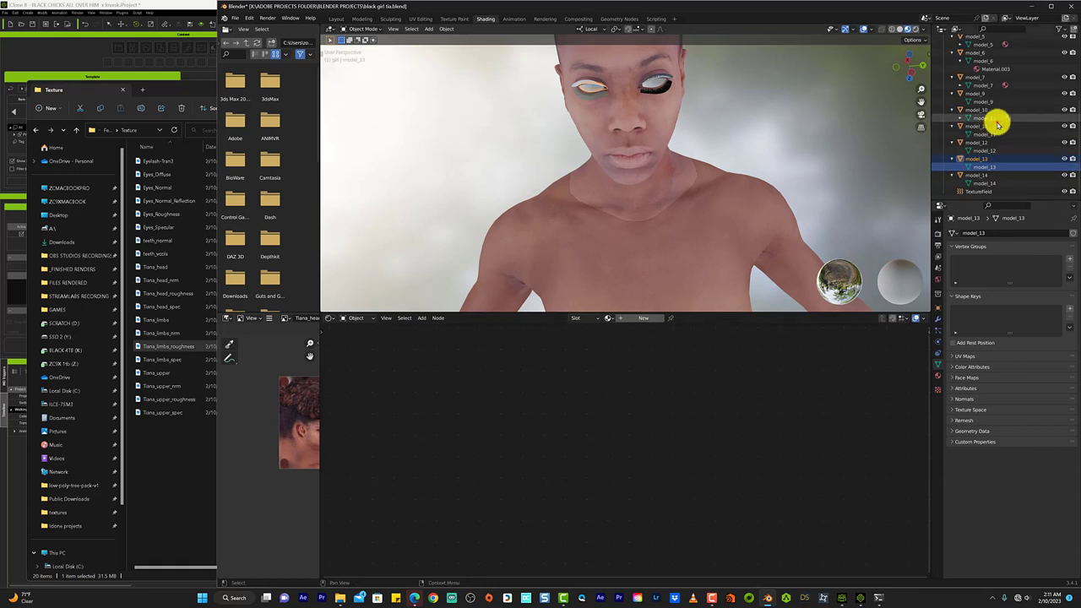
click(994, 119)
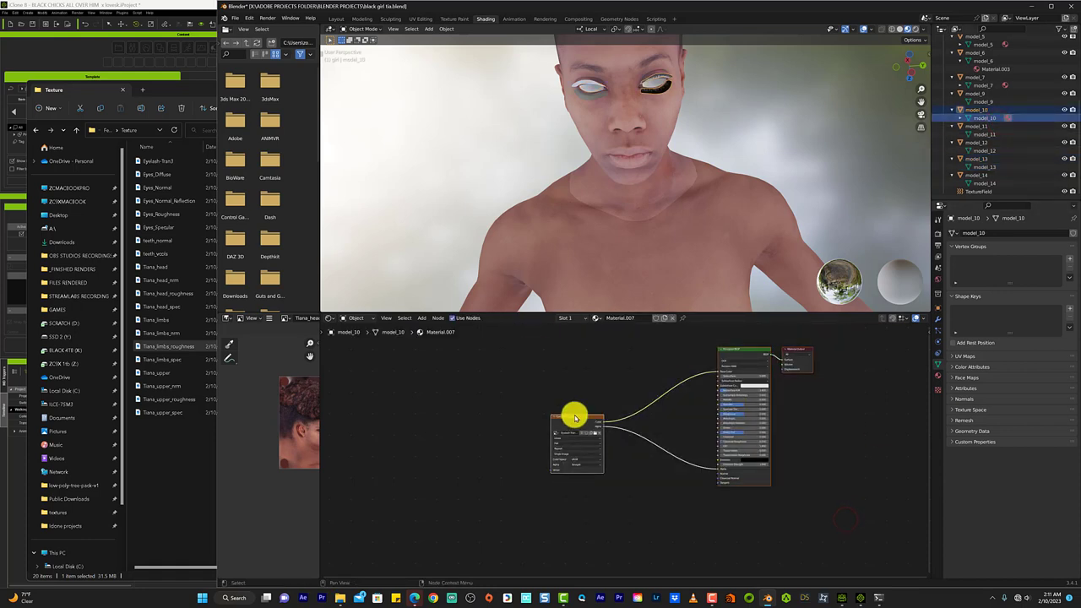
click(978, 179)
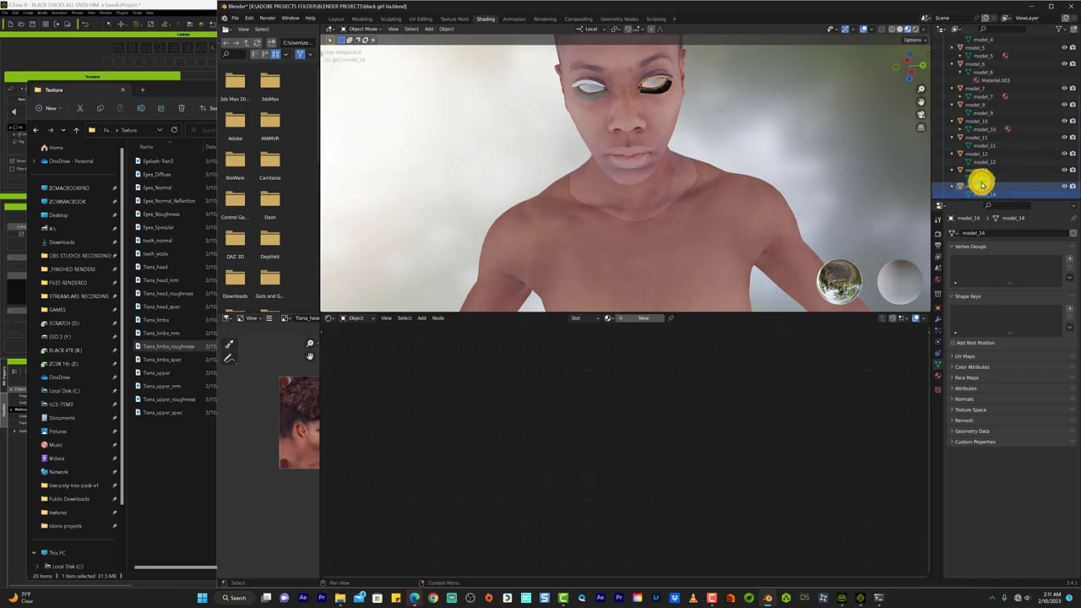
Step: Move model_13 with G and orbit around the head
click(986, 167)
scroll(579, 85, up, 3)
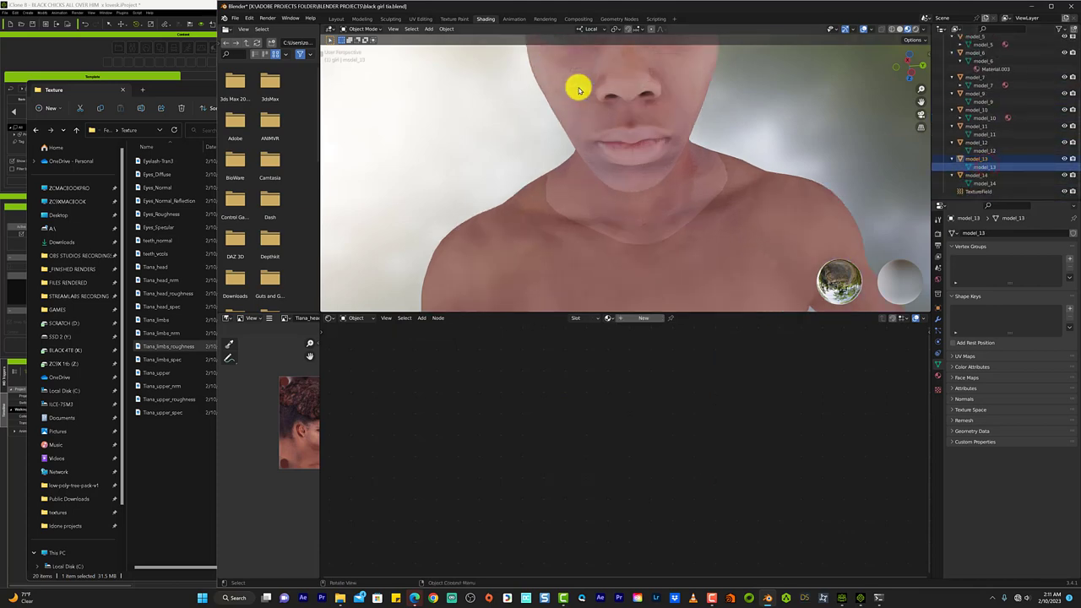
middle_drag(579, 84, 654, 82)
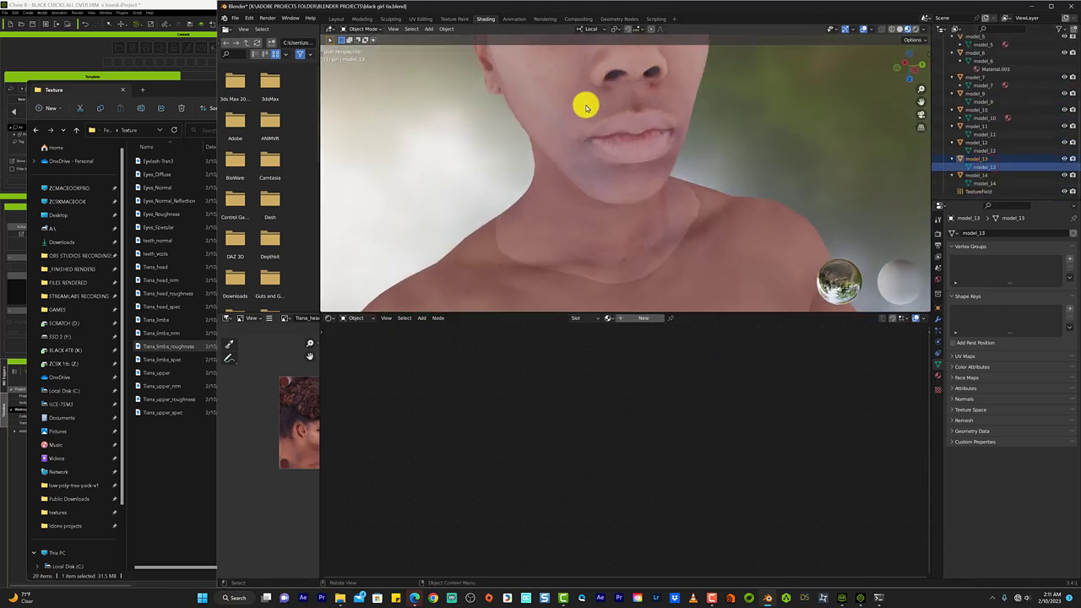
key(g)
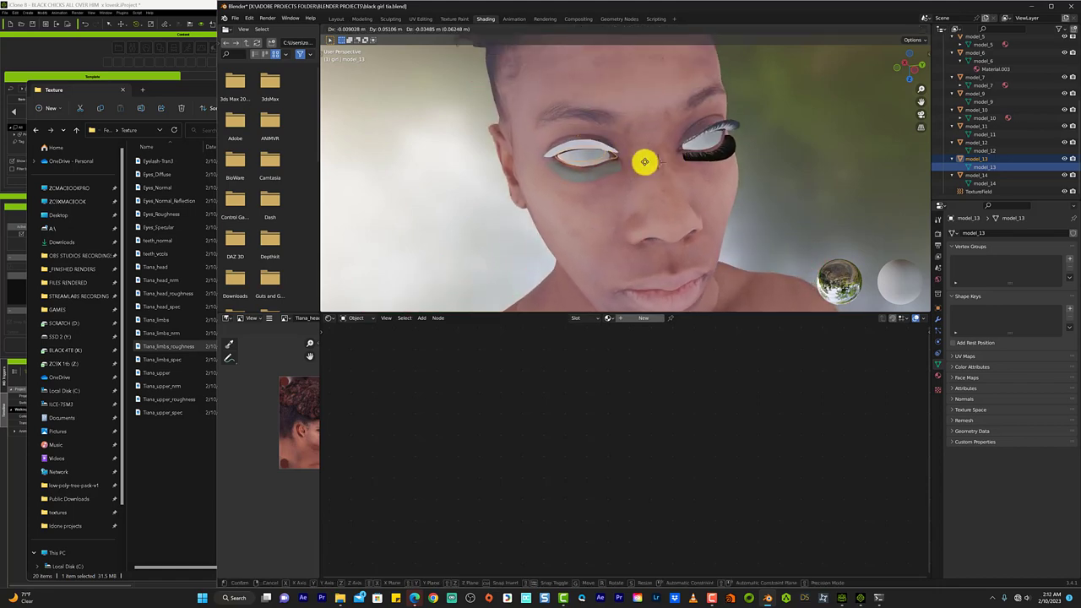
click(640, 194)
middle_drag(640, 194, 642, 195)
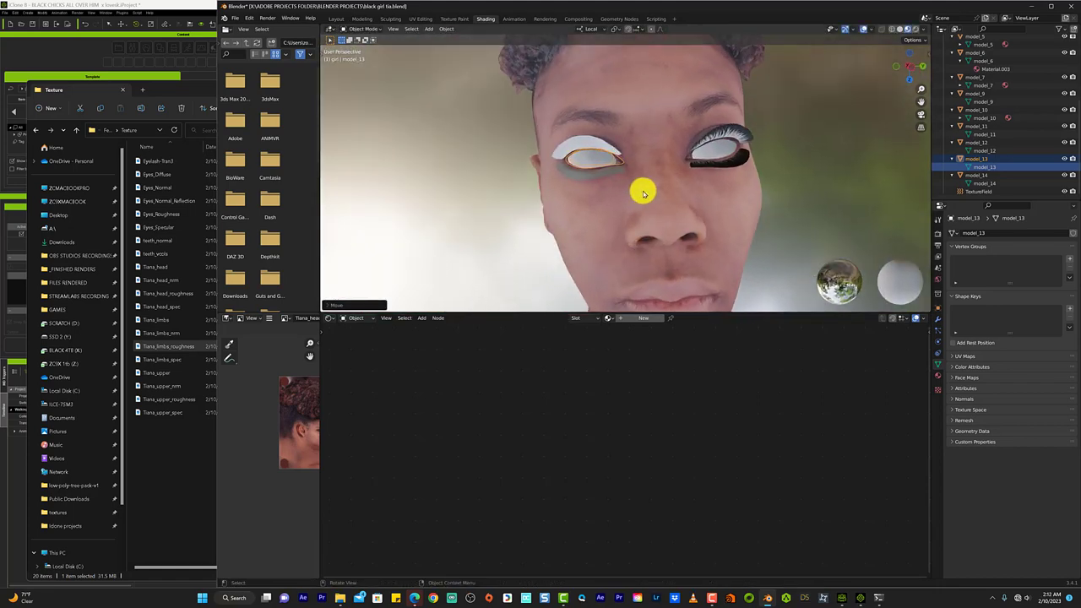
Step: Select model_9, the lower lash piece, after passing through model_12 and model_11
click(987, 150)
click(984, 134)
click(989, 101)
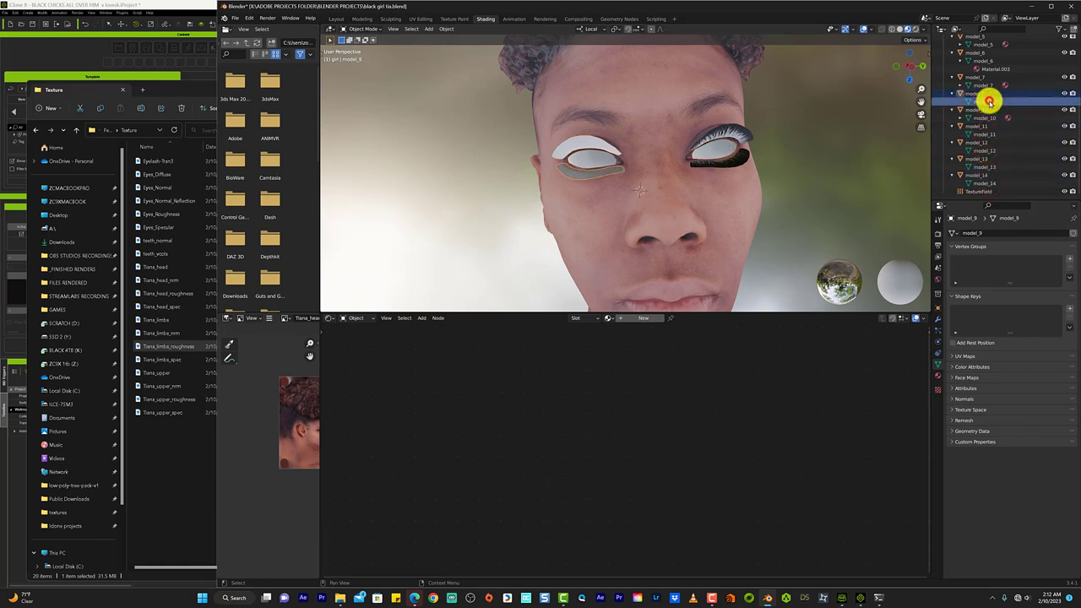
right_click(591, 397)
right_click(513, 421)
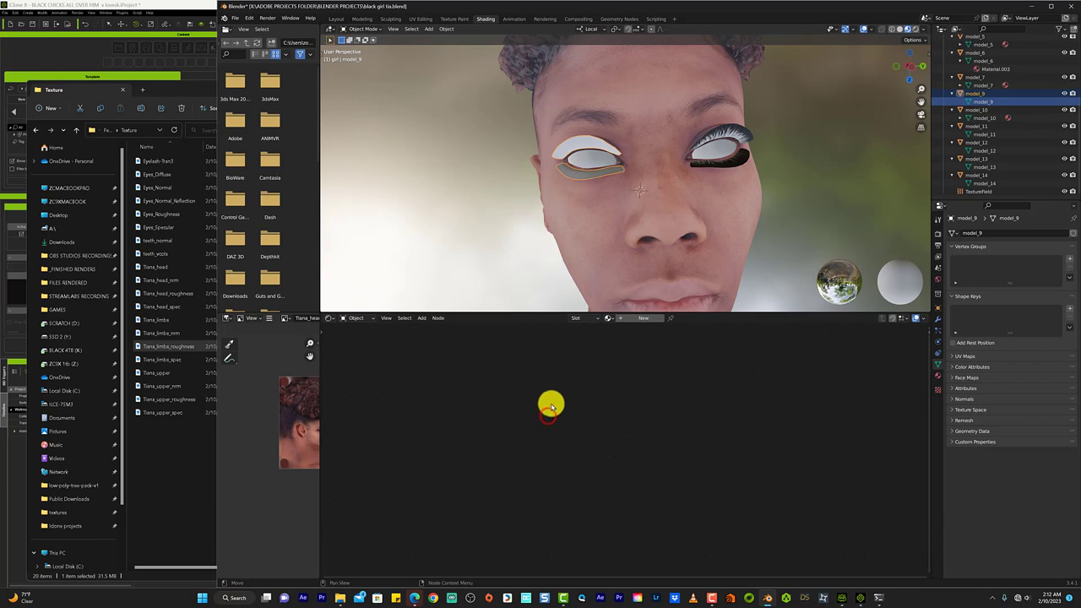
Step: Assign the eyelash Material.007 to model_9 and check both eyes
click(619, 317)
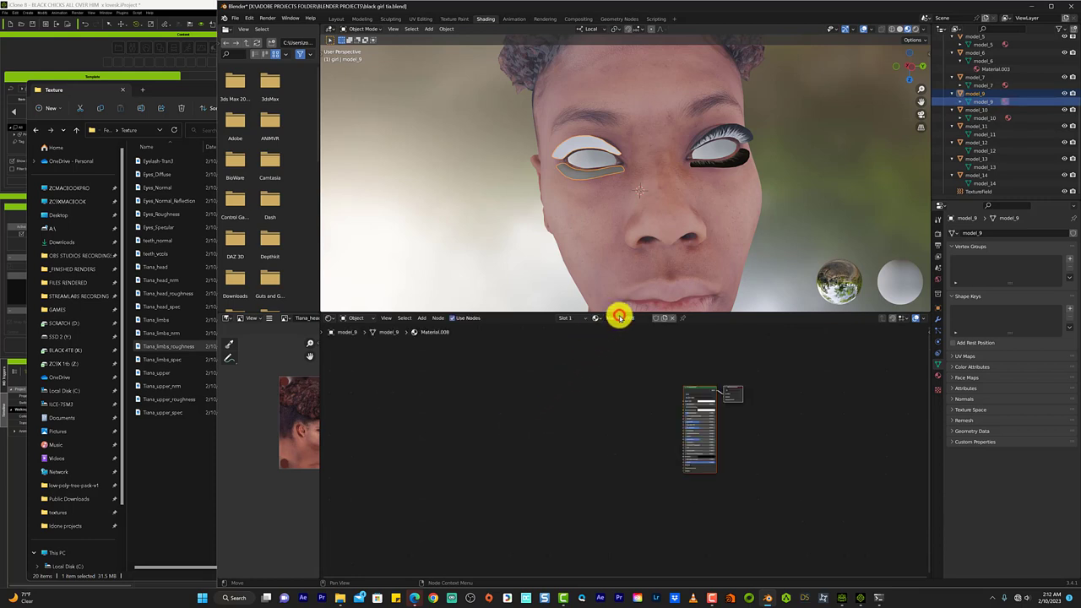
click(600, 318)
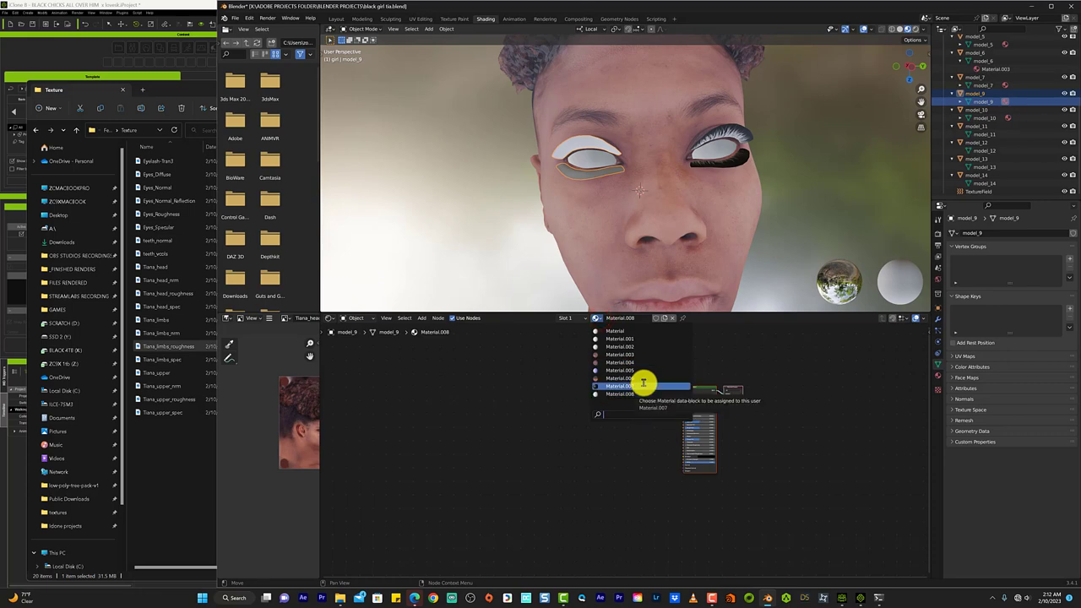
click(643, 386)
click(642, 374)
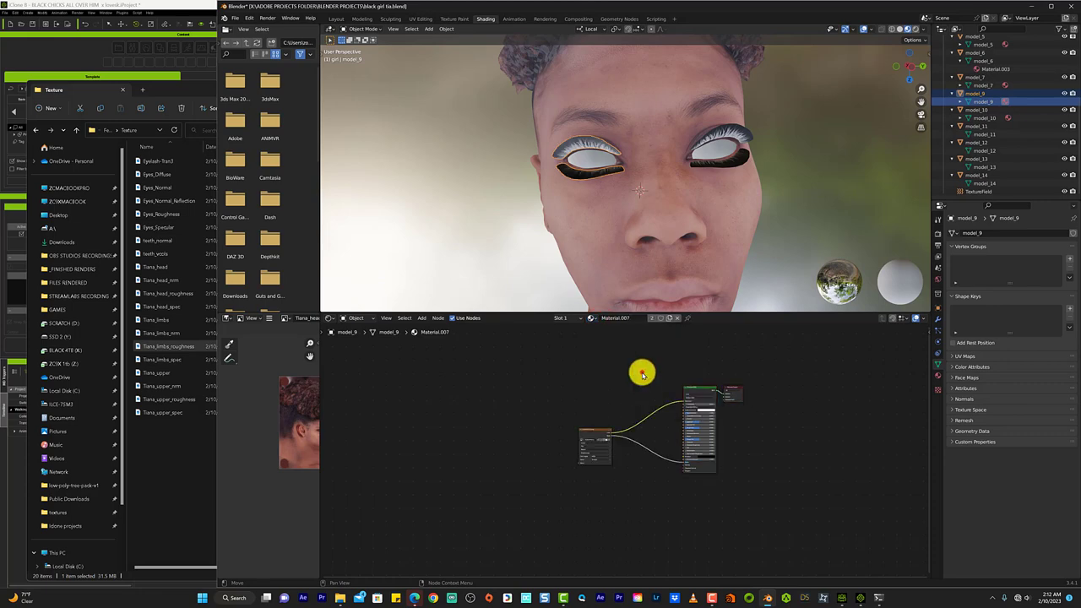
middle_drag(667, 211, 671, 209)
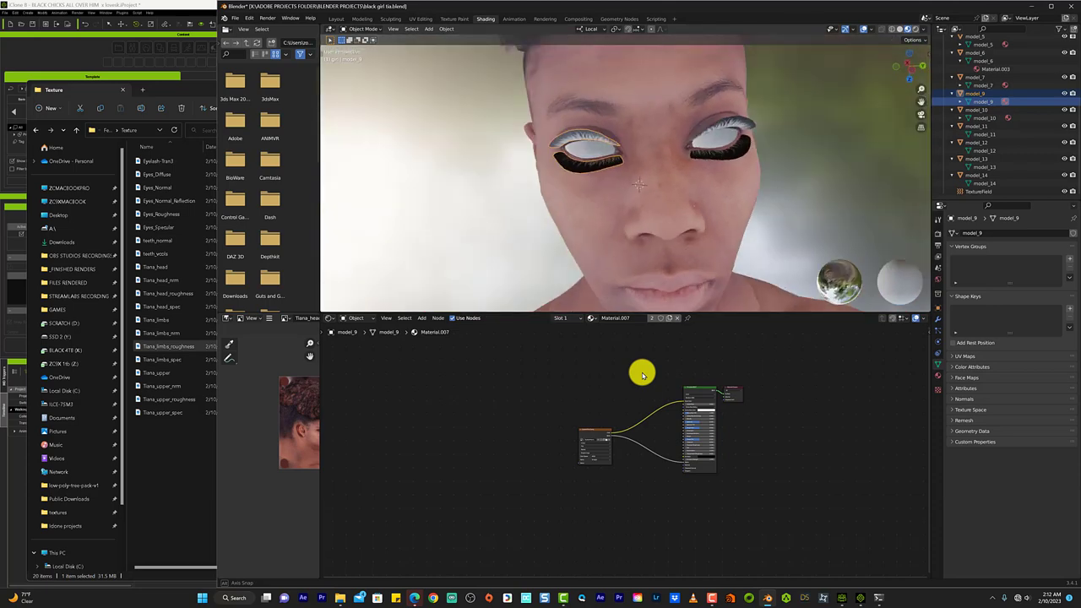
scroll(672, 208, down, 2)
scroll(672, 209, up, 2)
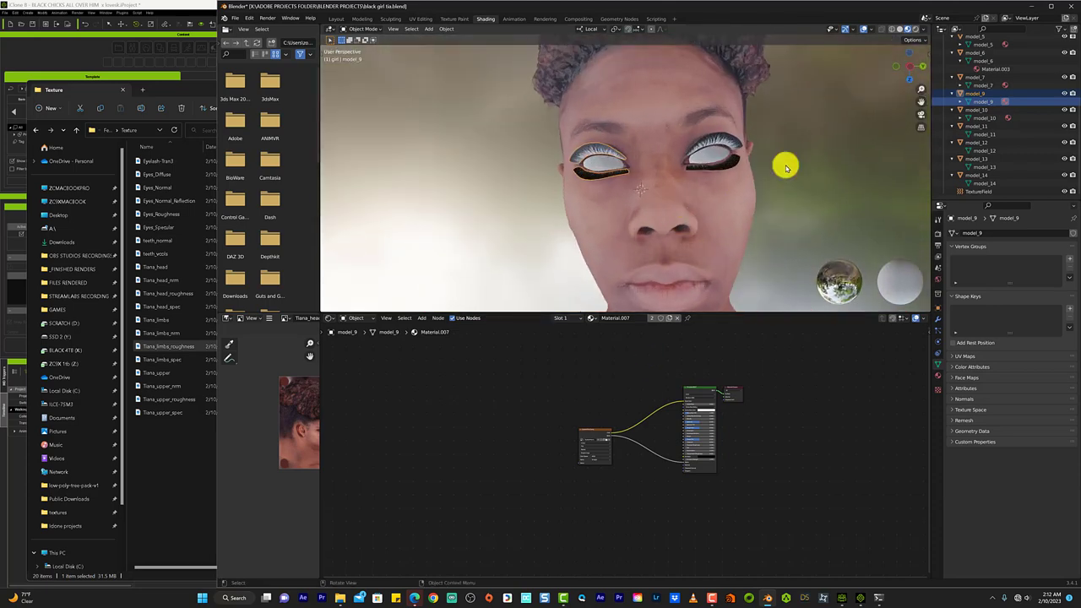
scroll(995, 88, up, 1)
Step: Select model_2, model_1, then model_0 and frame it from the front
click(990, 81)
scroll(989, 92, up, 2)
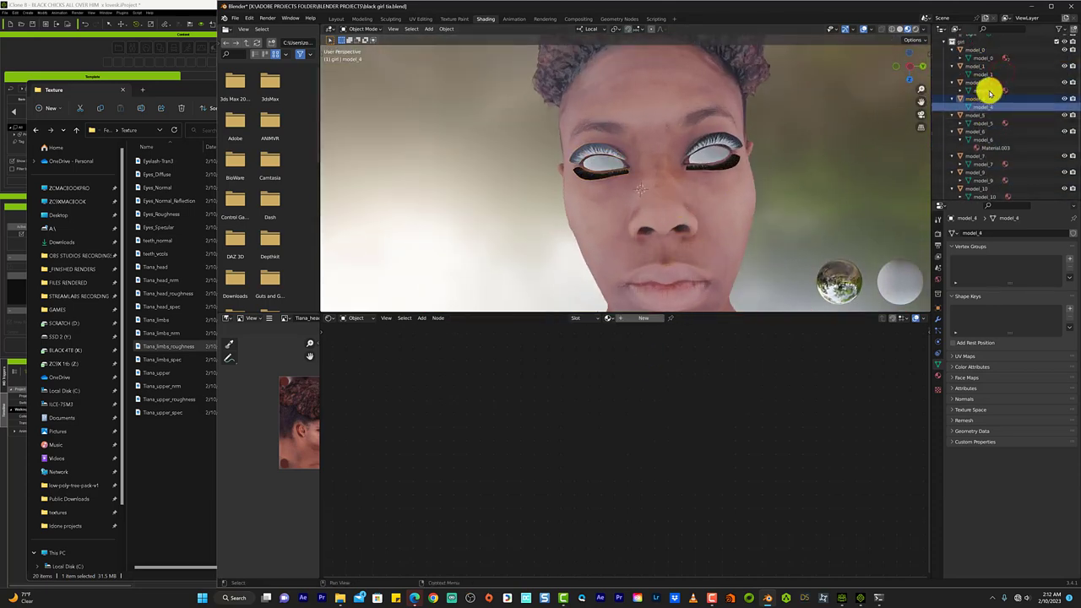
click(986, 85)
scroll(987, 87, up, 2)
click(978, 99)
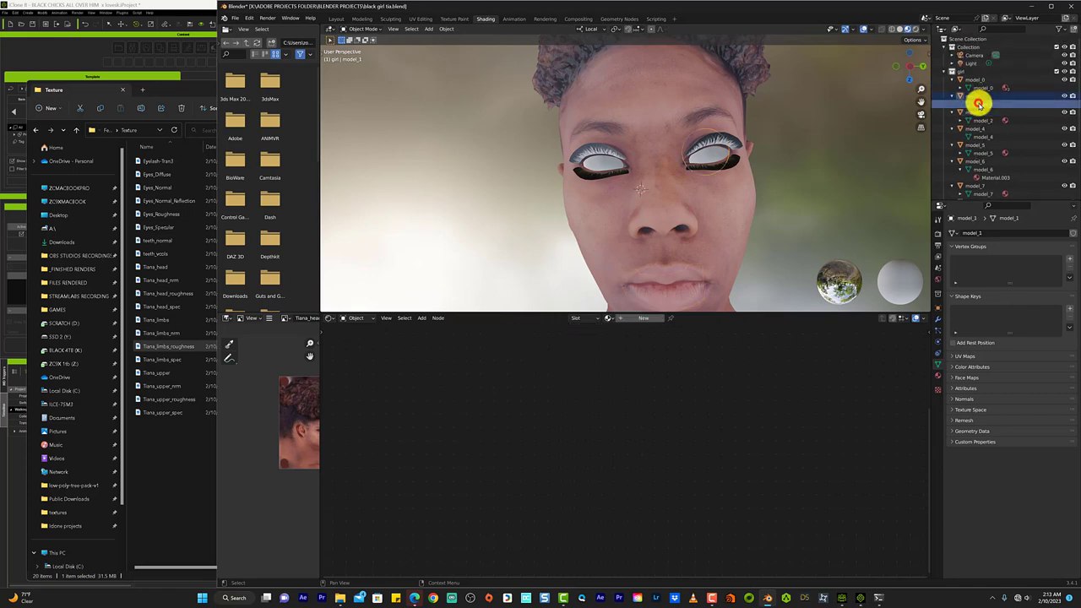
click(984, 87)
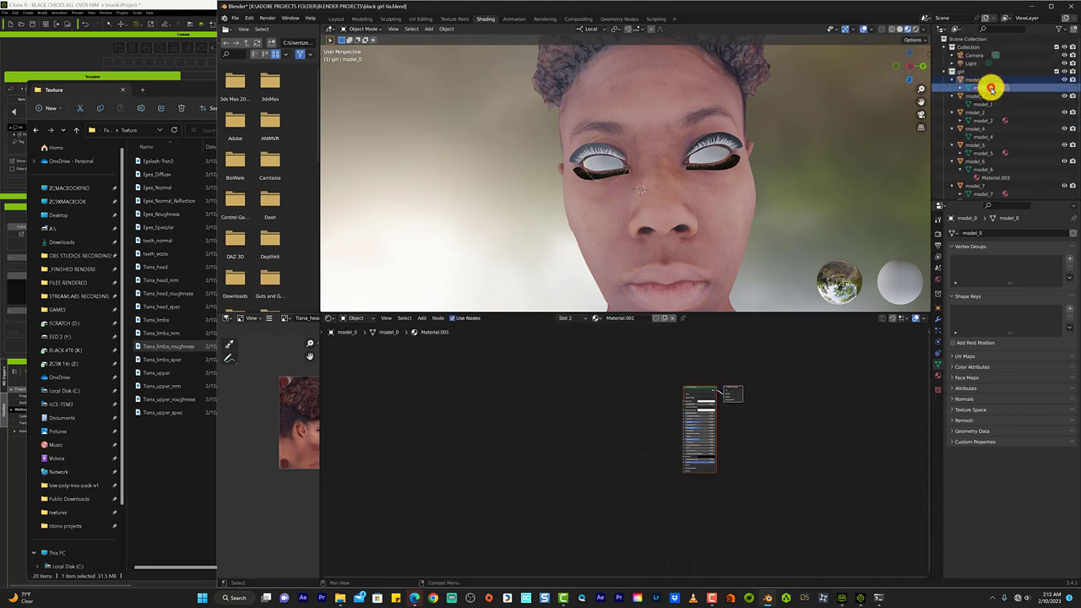
key(KP_Decimal)
middle_drag(623, 149, 646, 149)
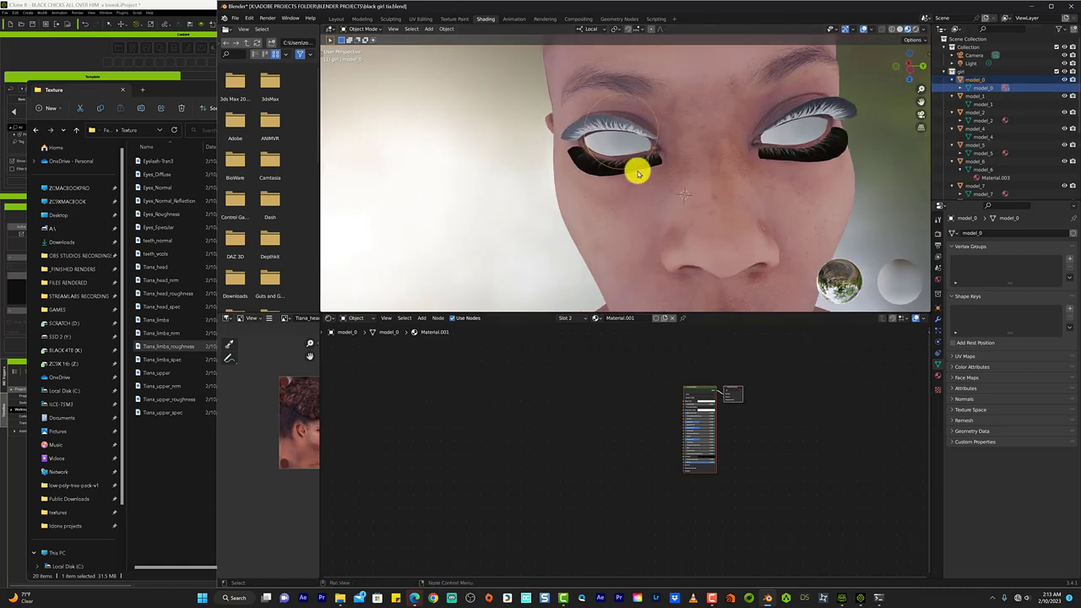
Step: Add an Image Texture node to model_0's Material.001
click(596, 318)
right_click(515, 372)
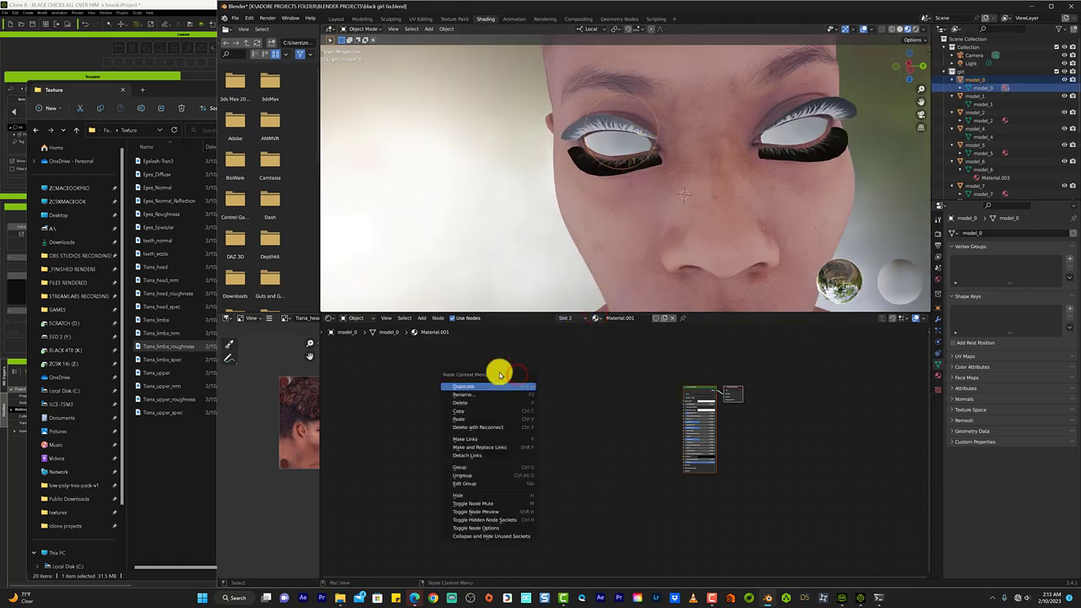
key(Escape)
key(shift+a)
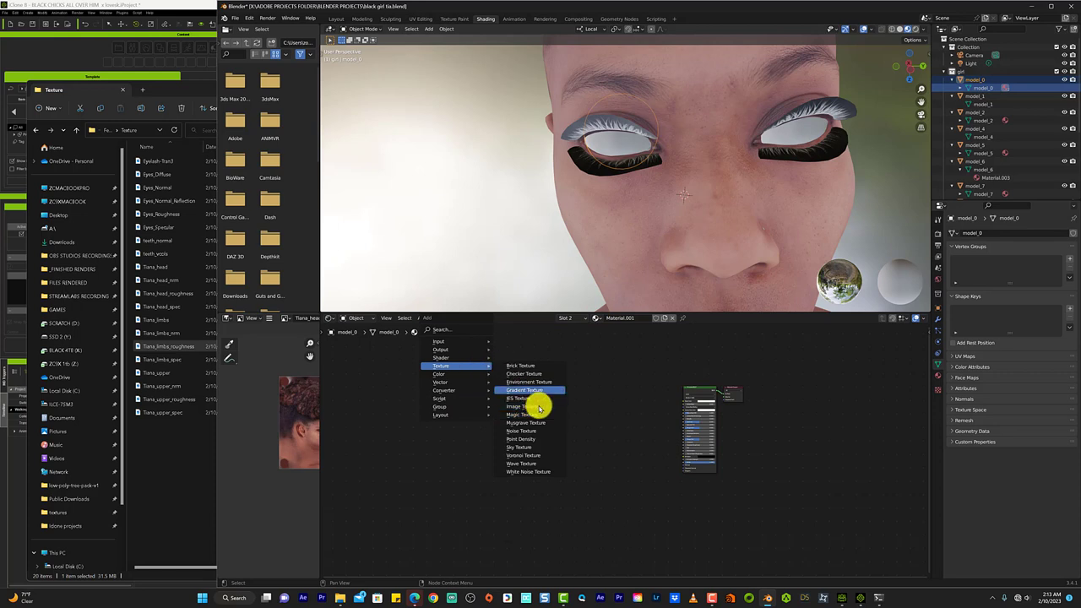
click(539, 407)
scroll(545, 363, up, 2)
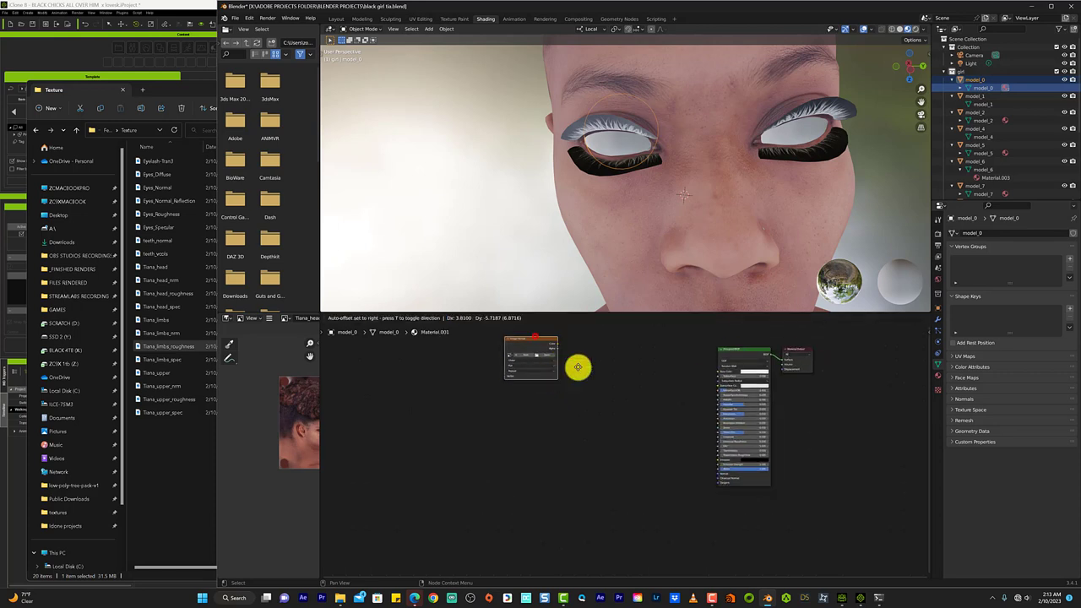
click(578, 366)
scroll(668, 414, up, 3)
Step: Load Eyes_Normal.png from the Tiana Texture folder into the new node
click(767, 407)
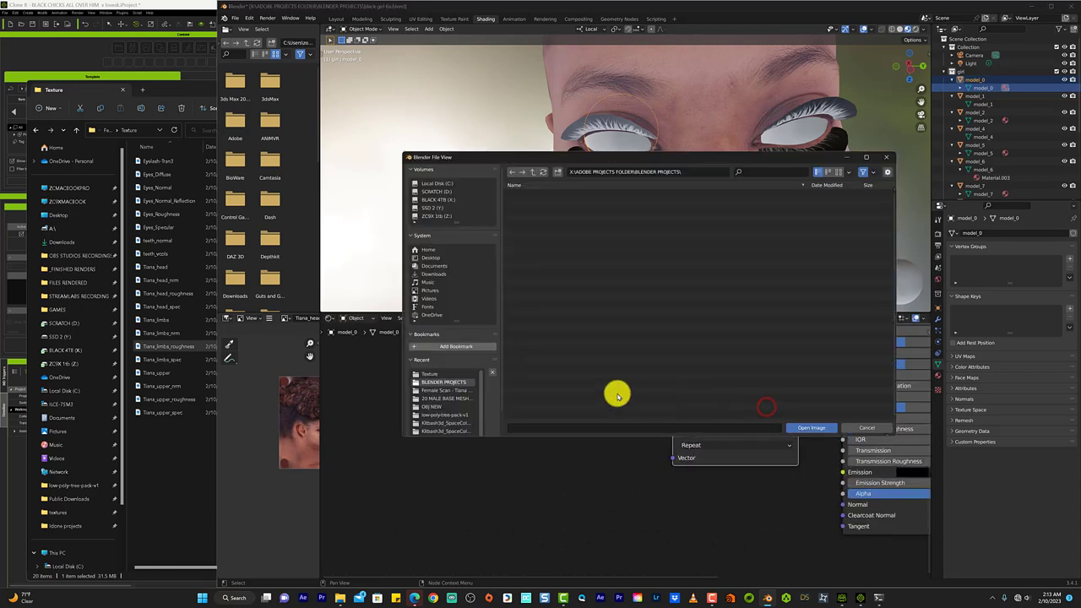
click(448, 390)
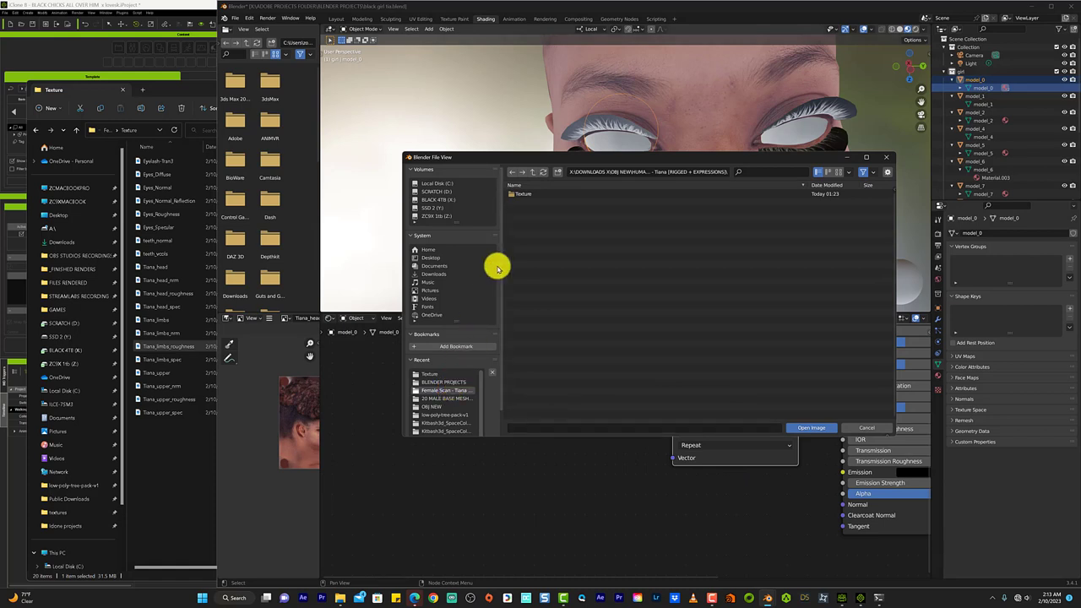
double_click(521, 194)
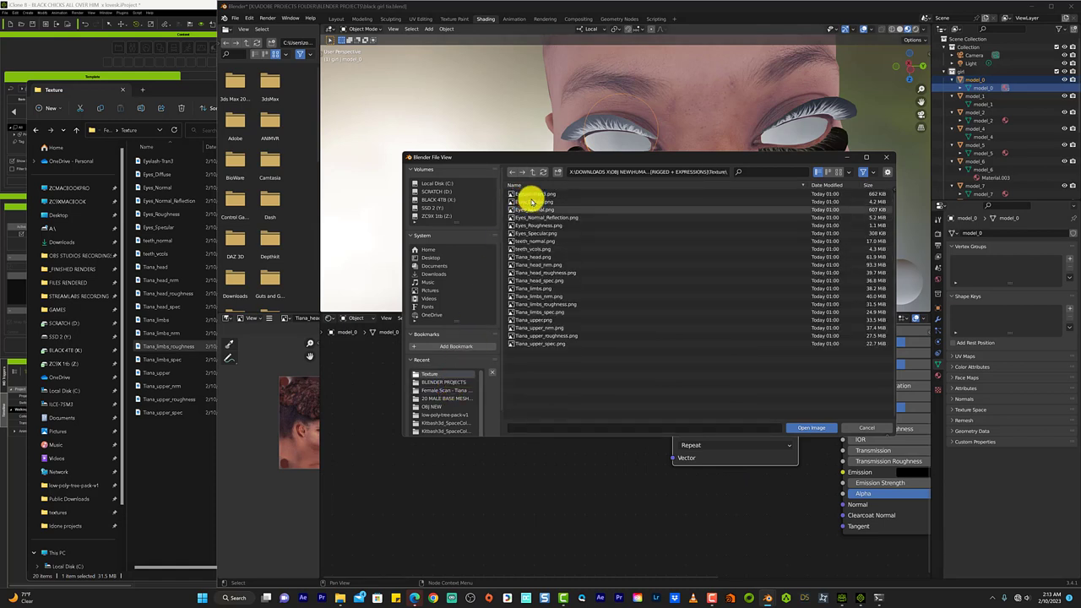
click(563, 209)
click(816, 429)
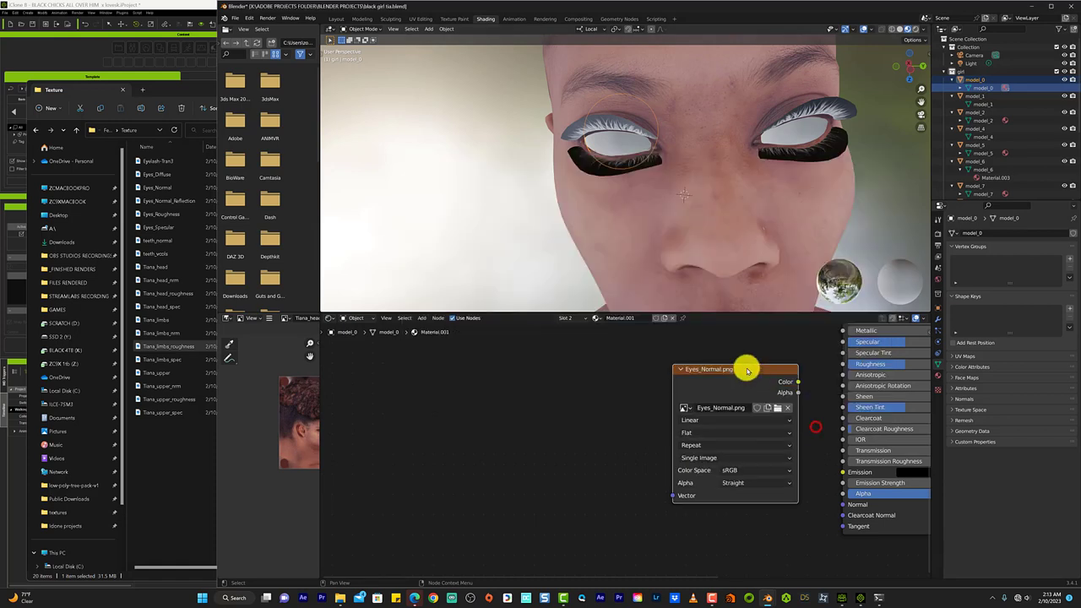
drag(747, 367, 666, 348)
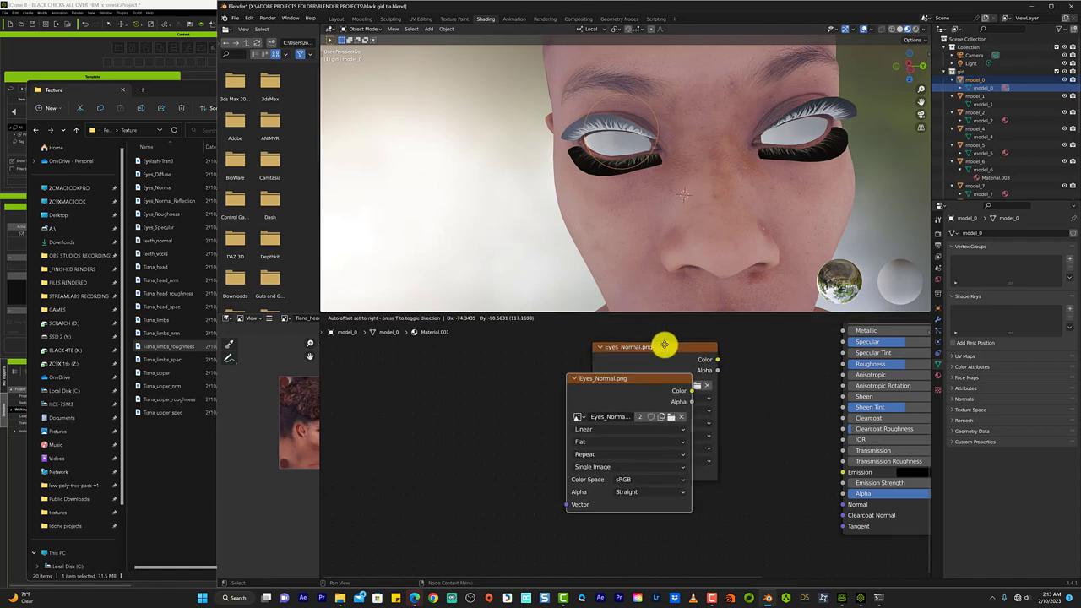
Step: Duplicate the Eyes_Normal texture node
key(shift+d)
click(499, 403)
scroll(589, 401, up, 1)
scroll(589, 402, down, 3)
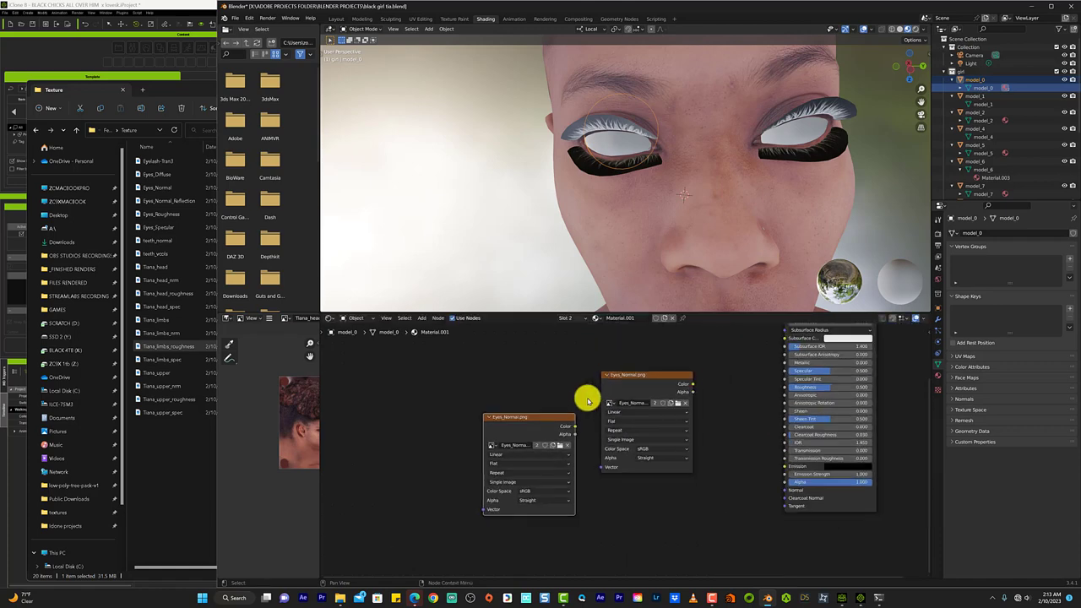
scroll(586, 397, down, 3)
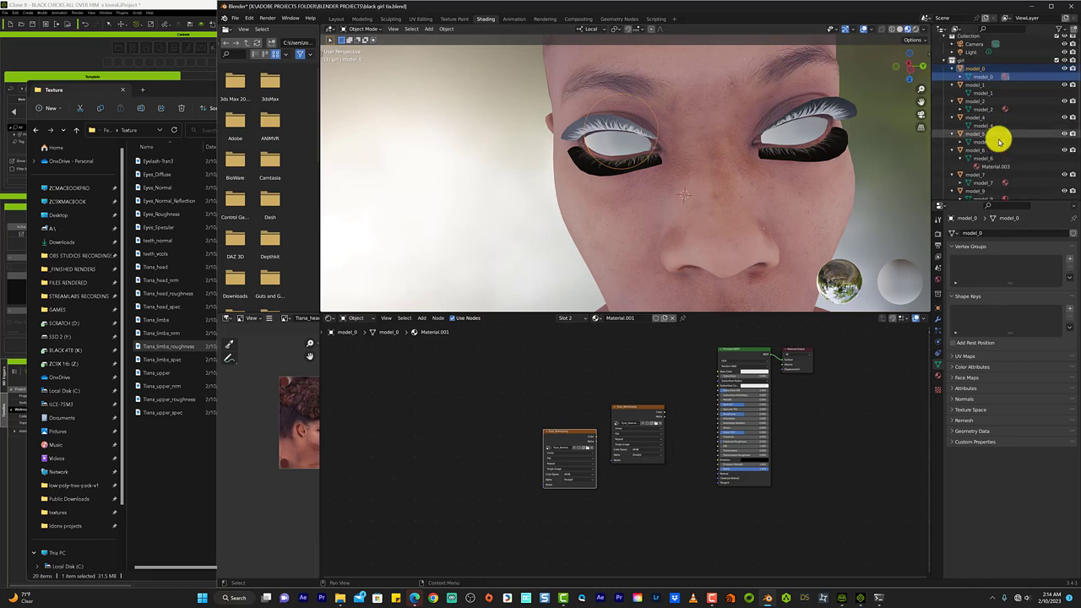
Step: Make two more copies of the Eyes_Normal texture node below the others
key(shift+d)
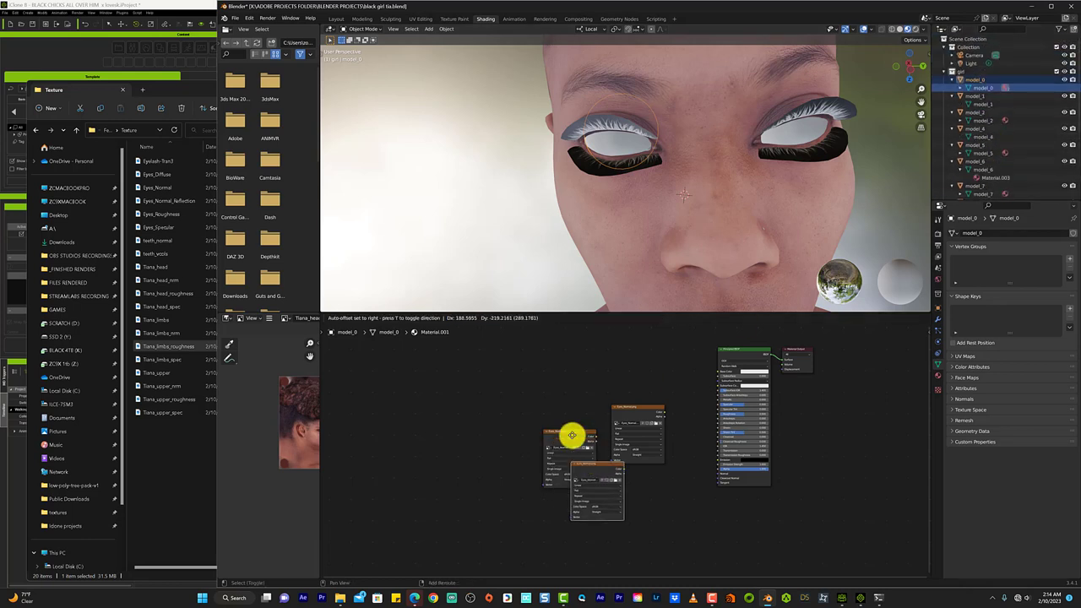
click(642, 495)
key(shift+d)
click(535, 524)
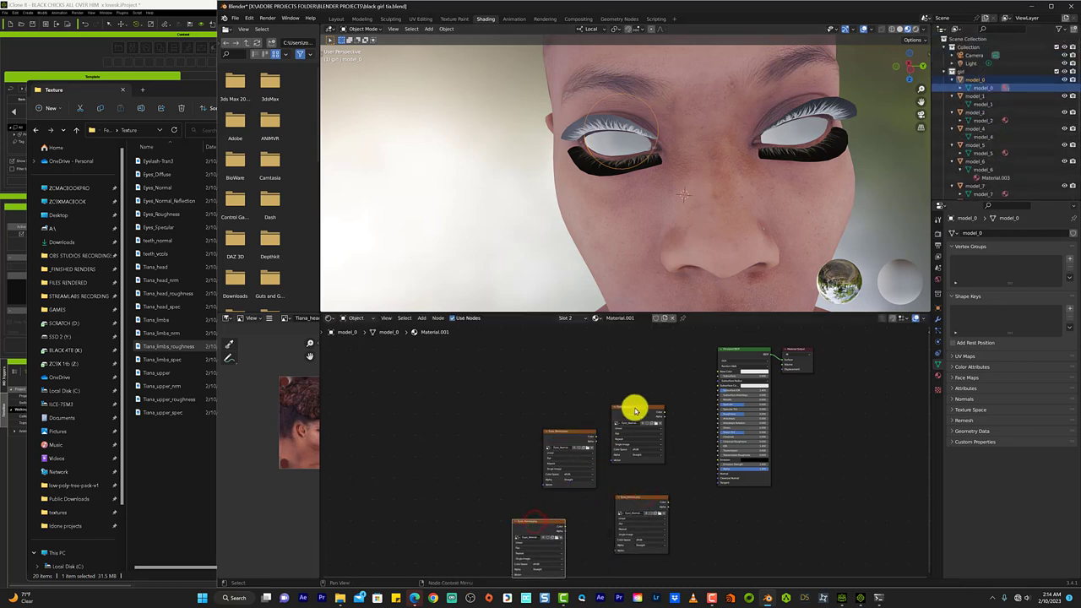
scroll(635, 408, up, 1)
scroll(642, 407, up, 2)
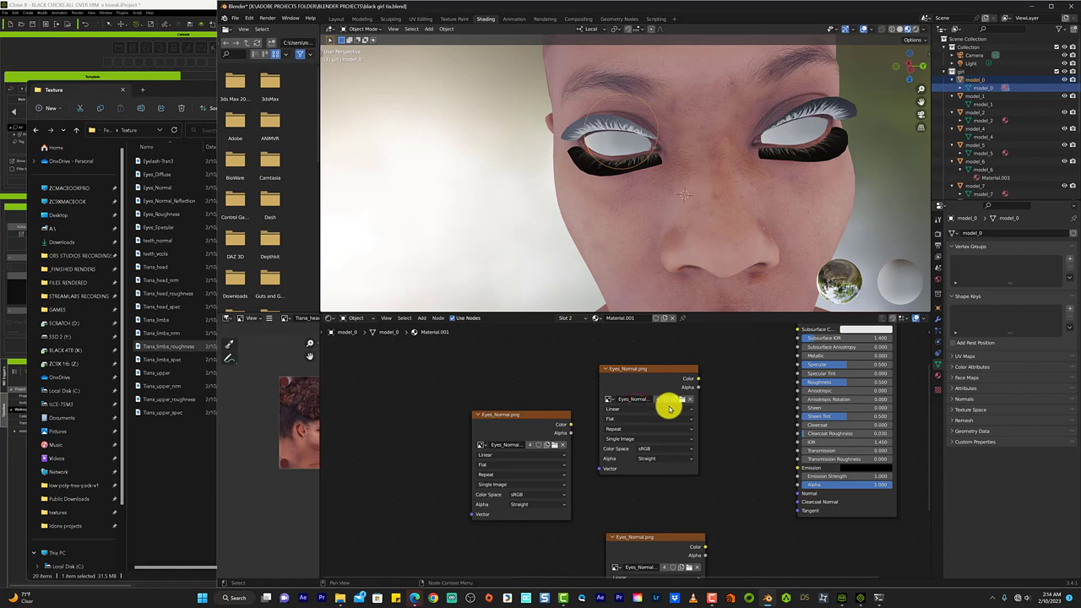
Step: Connect an Eyes_Normal node's Color into Base Color and inspect the eye from the side
drag(699, 379, 797, 416)
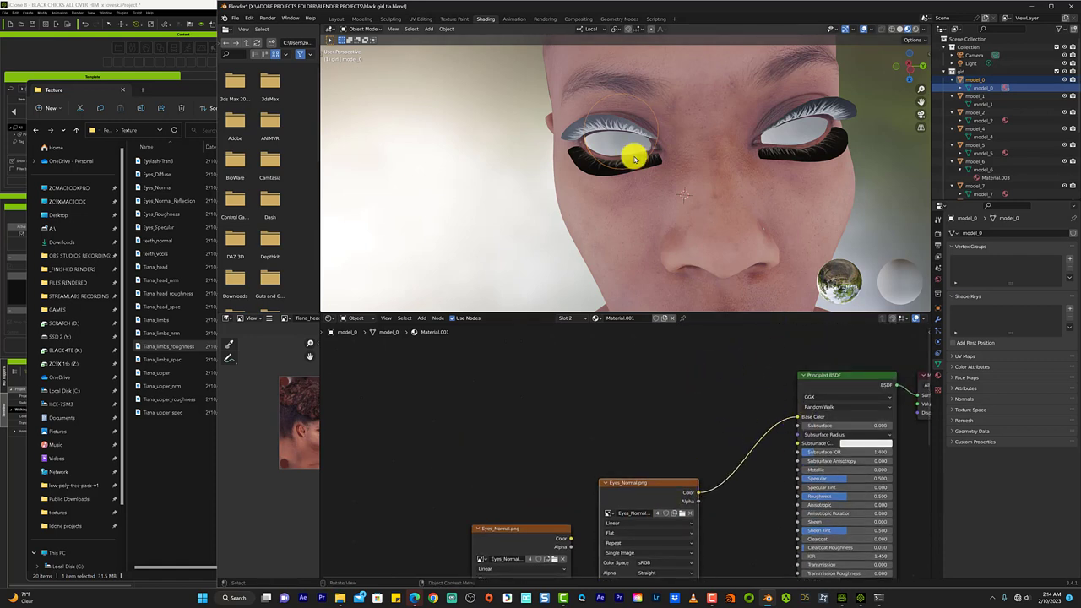
scroll(633, 159, up, 5)
scroll(634, 156, down, 1)
scroll(638, 81, up, 5)
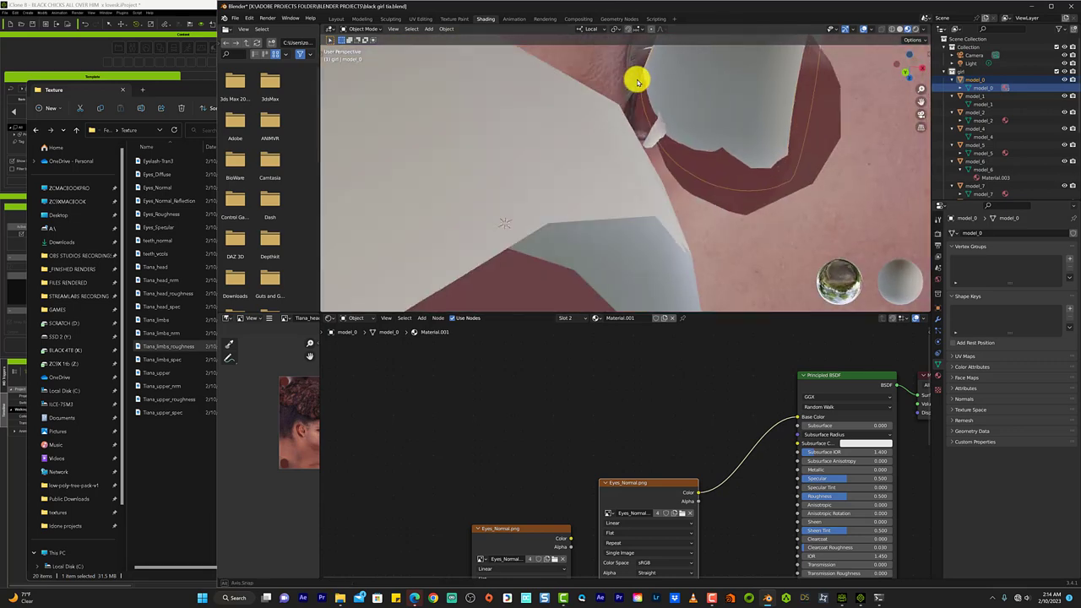
scroll(638, 81, up, 2)
scroll(637, 81, up, 2)
scroll(637, 81, up, 2)
scroll(638, 81, up, 2)
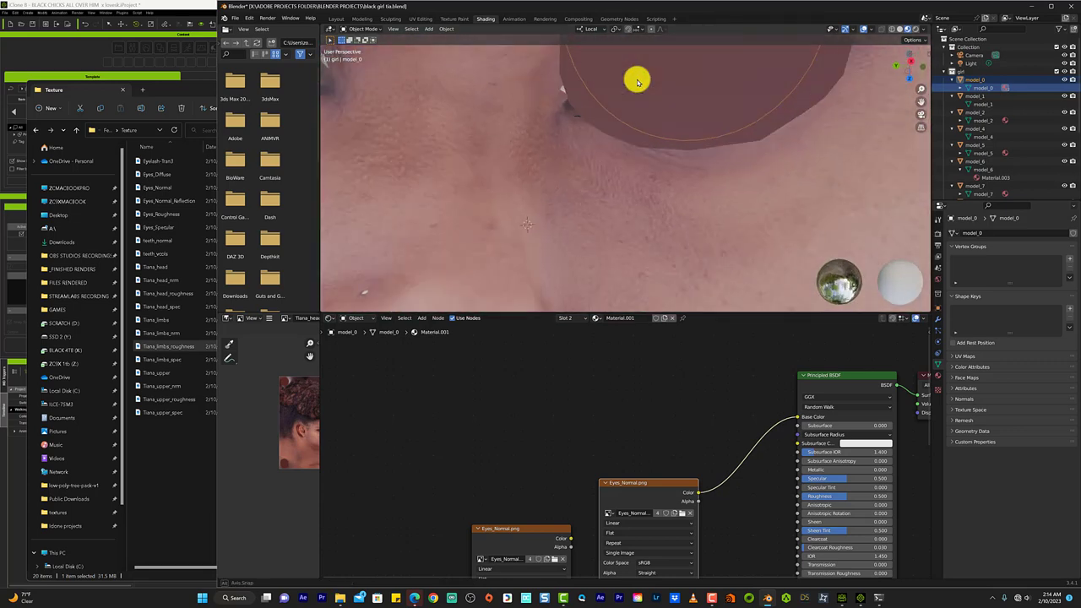
scroll(638, 81, down, 2)
scroll(502, 116, up, 2)
scroll(502, 116, down, 3)
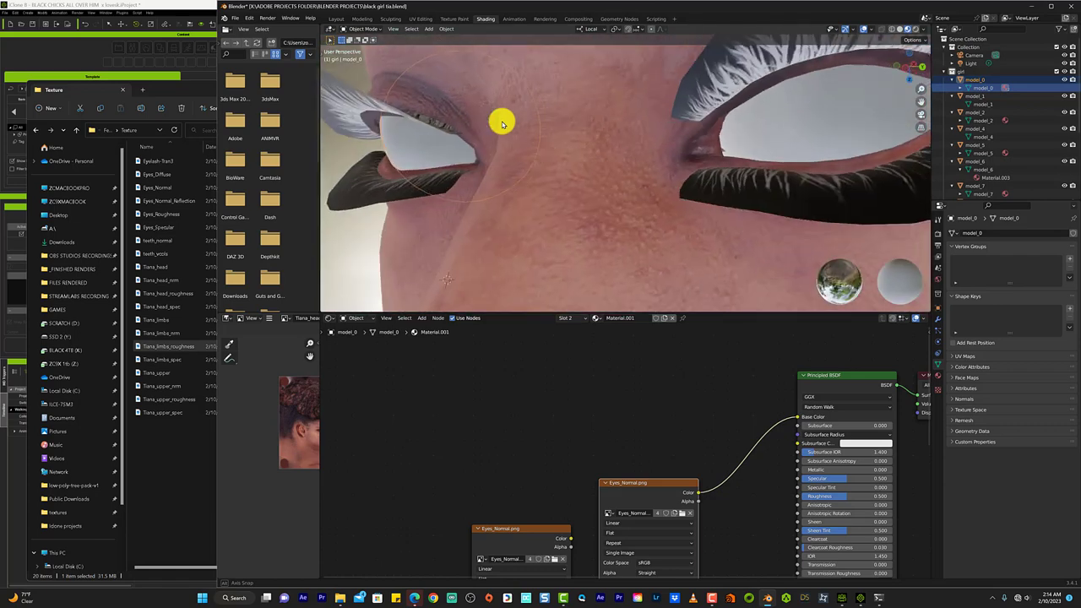
middle_drag(501, 124, 502, 124)
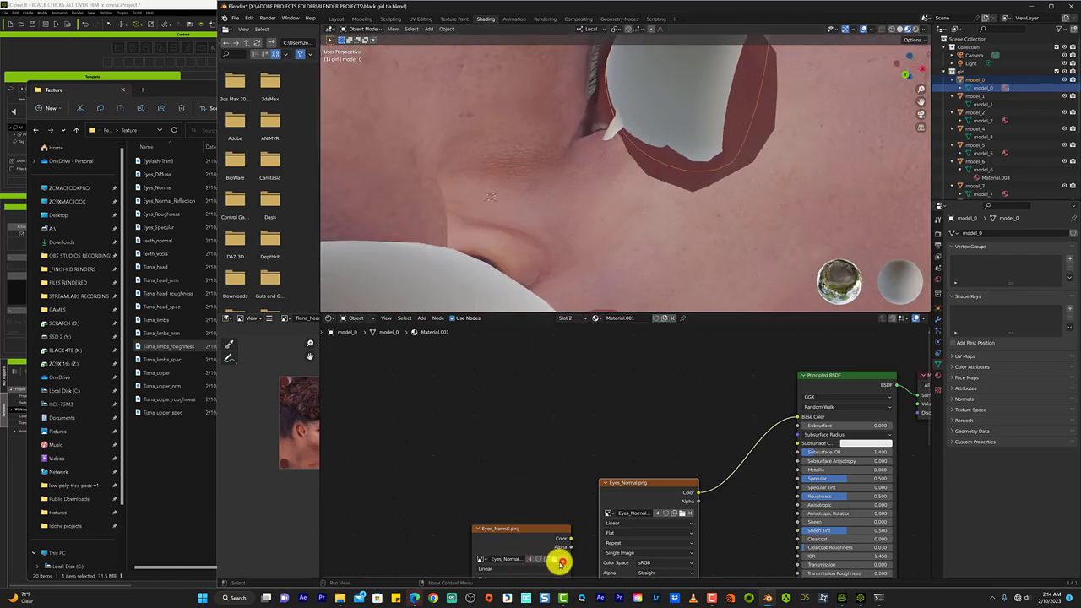
Step: Load Eyes_Diffuse.png into an image texture node
click(553, 560)
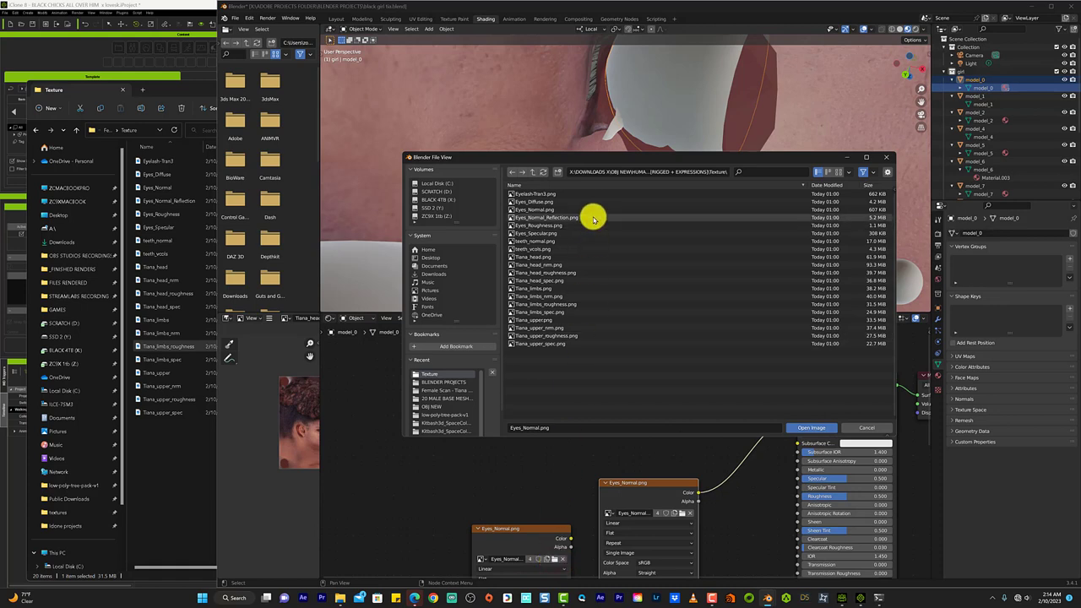
click(571, 234)
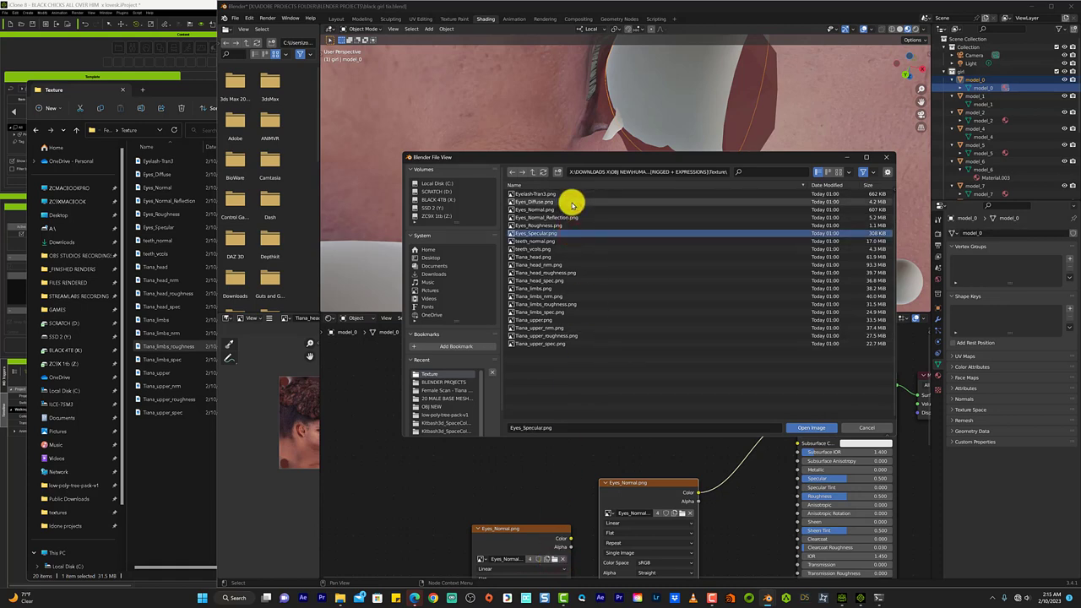
double_click(572, 204)
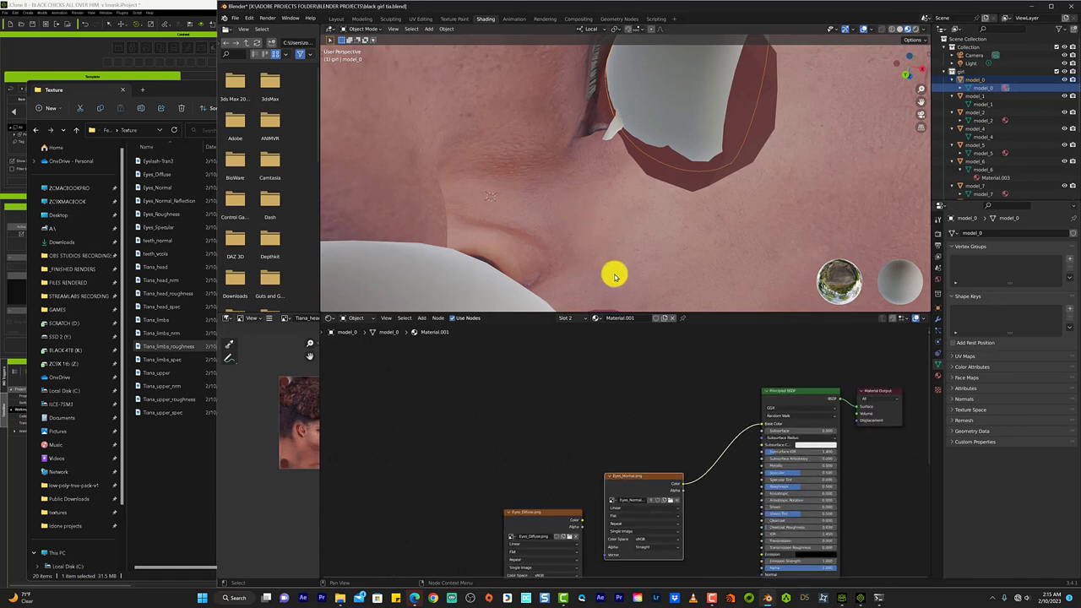
right_click(704, 420)
shift+scroll(659, 361, down, 3)
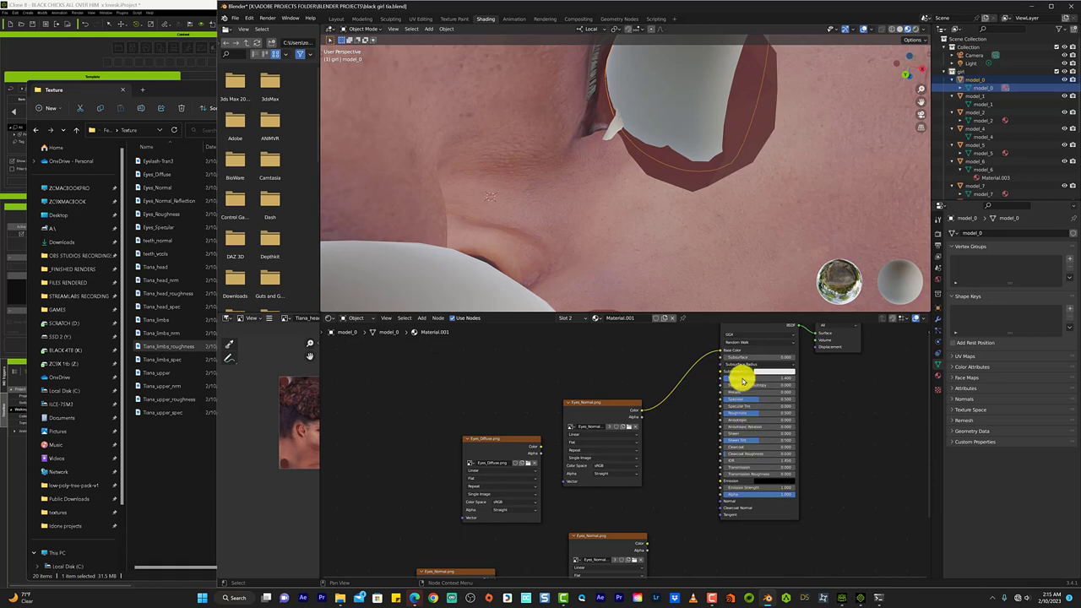
Step: Connect the Eyes_Diffuse color output to the Principled BSDF's Subsurface Color
drag(539, 446, 722, 372)
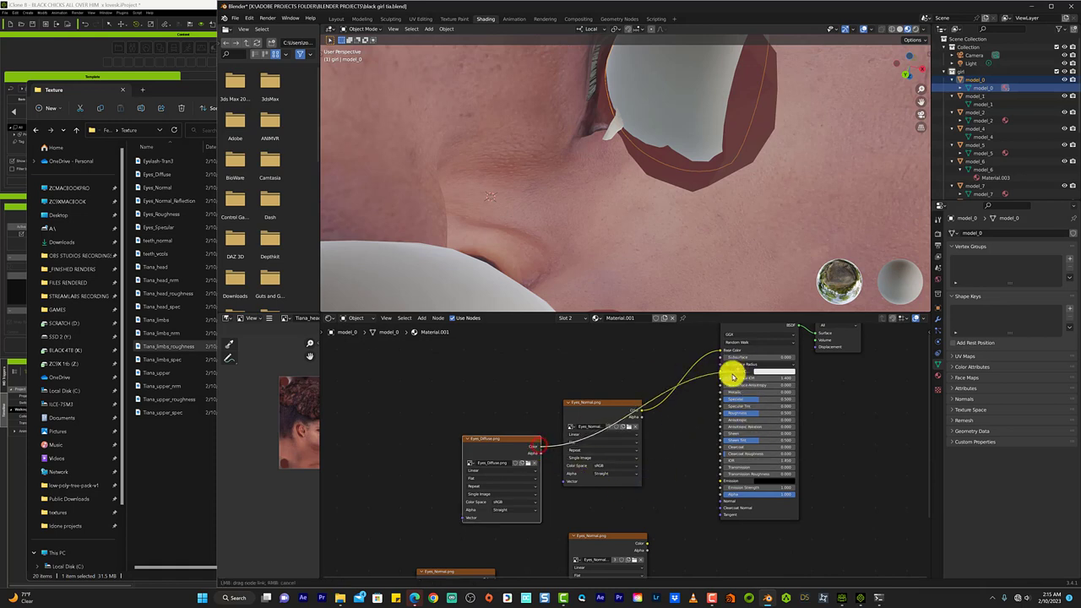
mouse_move(672, 255)
middle_down()
mouse_move(685, 237)
mouse_move(647, 240)
middle_up()
scroll(647, 240, up, 3)
scroll(647, 240, up, 1)
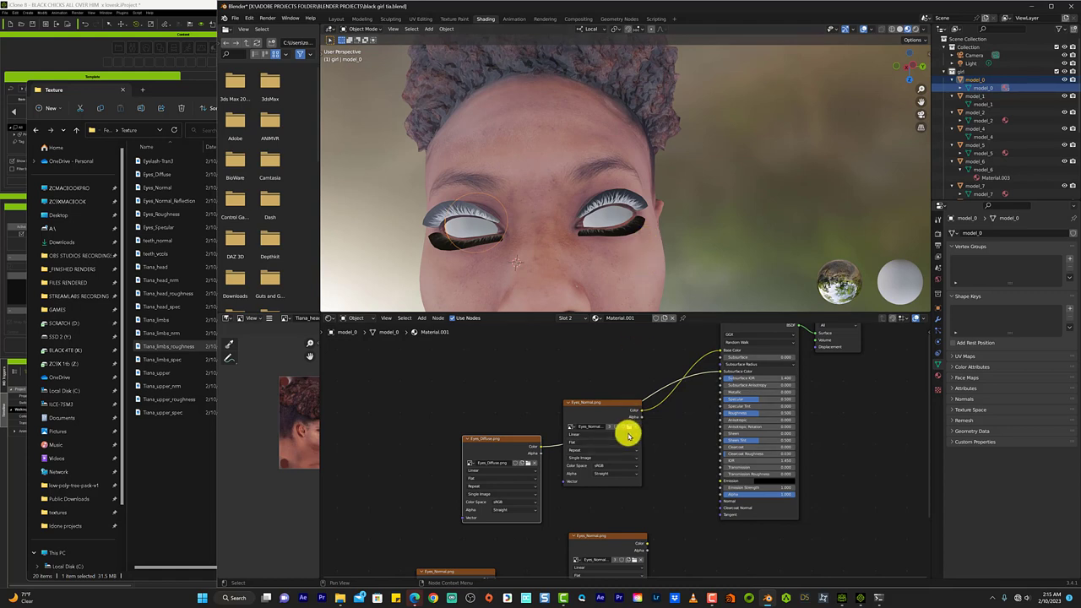
Step: Cut the Subsurface Color link and keep Random Walk as the subsurface method
drag(720, 371, 682, 434)
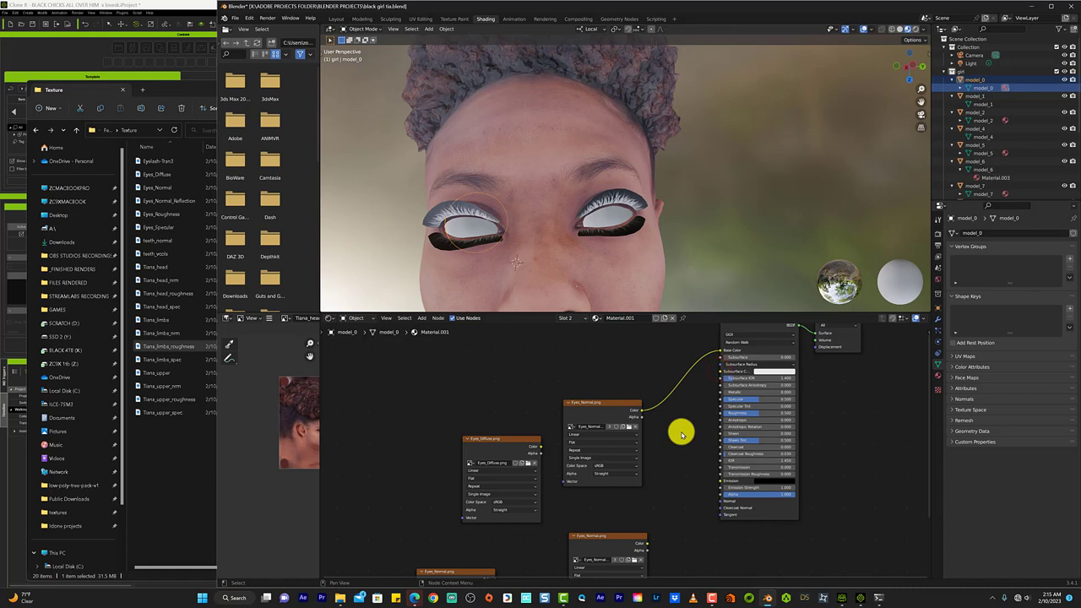
click(784, 359)
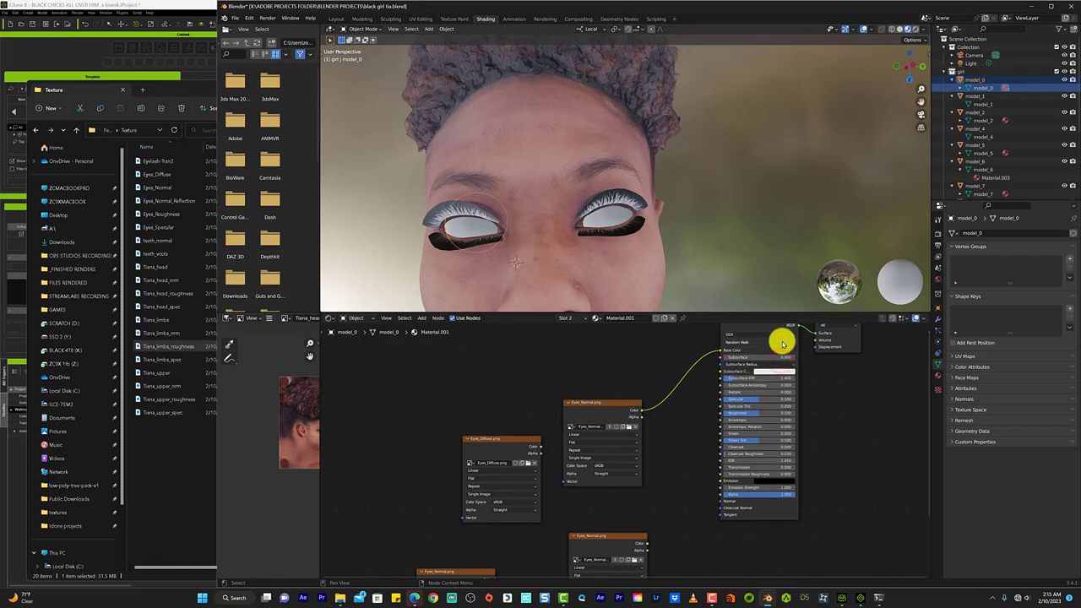
click(783, 343)
click(782, 343)
scroll(760, 353, down, 2)
scroll(642, 452, down, 1)
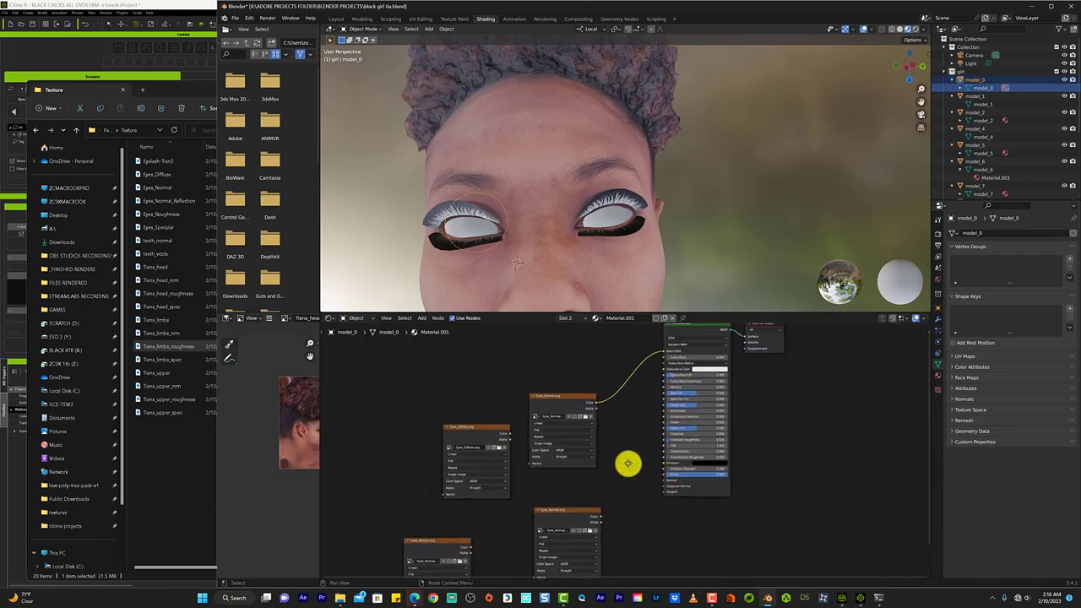
Step: Replace the bottom texture node's image with Eyes_Normal_Reflection.png from the Texture folder
click(599, 530)
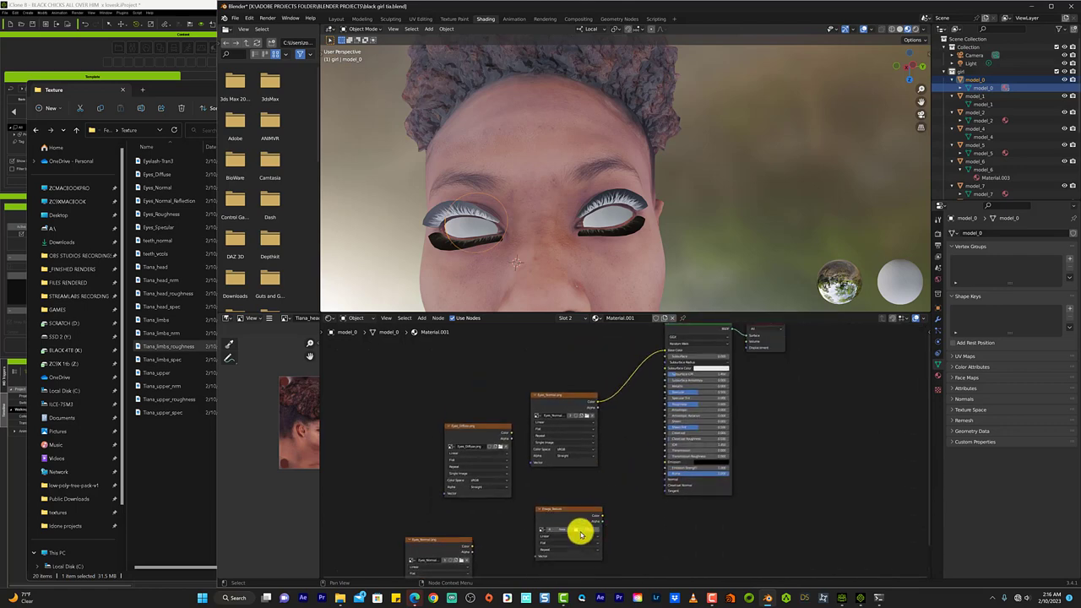
click(582, 530)
click(454, 374)
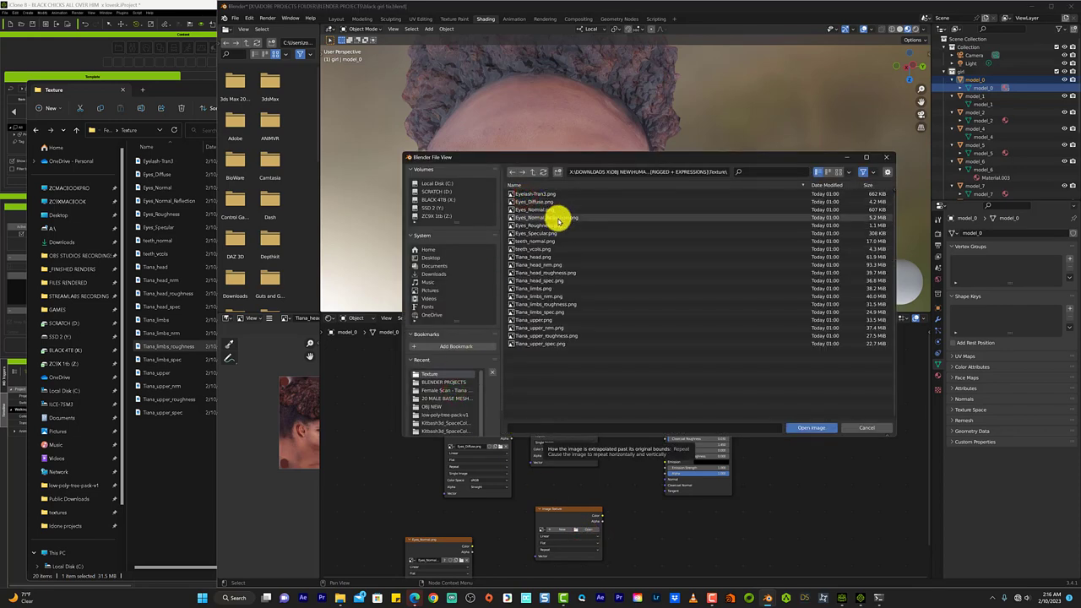
double_click(558, 219)
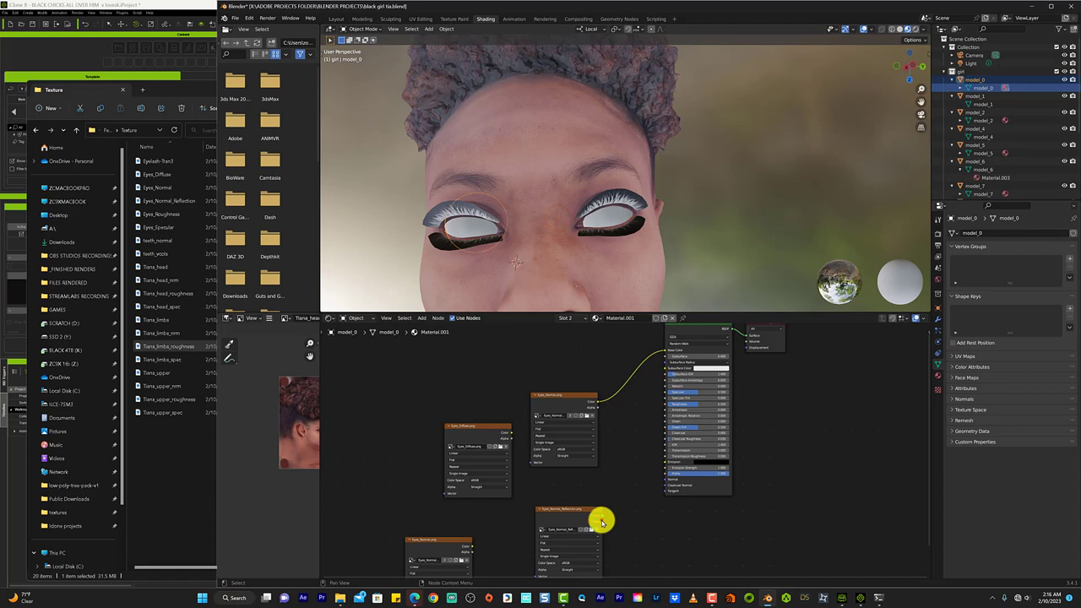
Step: Leave the reflection texture's color unconnected and bring up the Shift+A add-node menu
drag(602, 522, 627, 457)
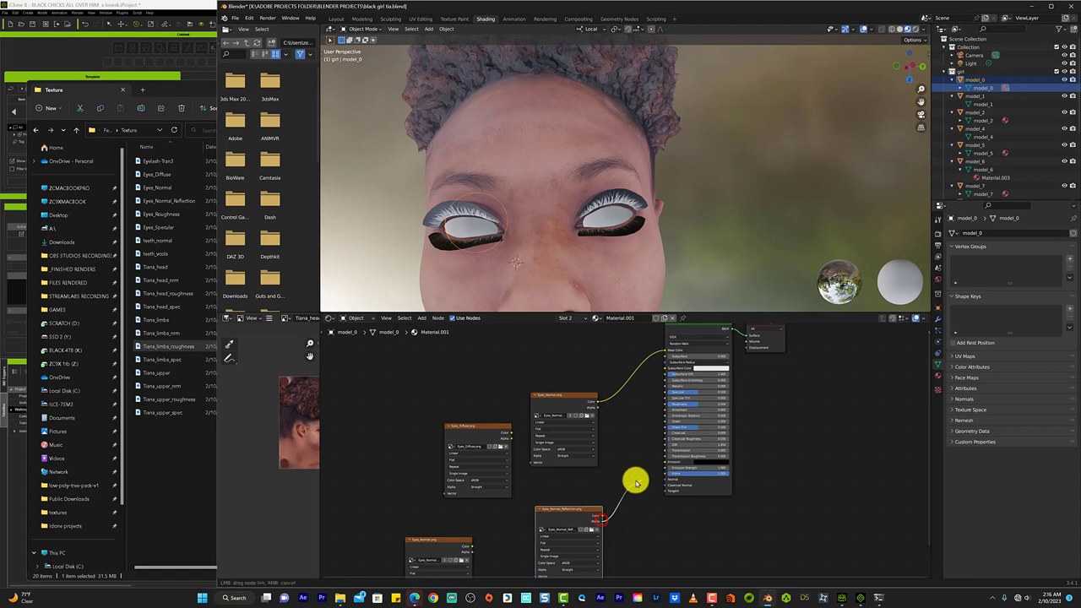
mouse_move(617, 461)
mouse_down()
mouse_move(657, 381)
mouse_move(642, 413)
mouse_move(633, 502)
mouse_up()
click(632, 456)
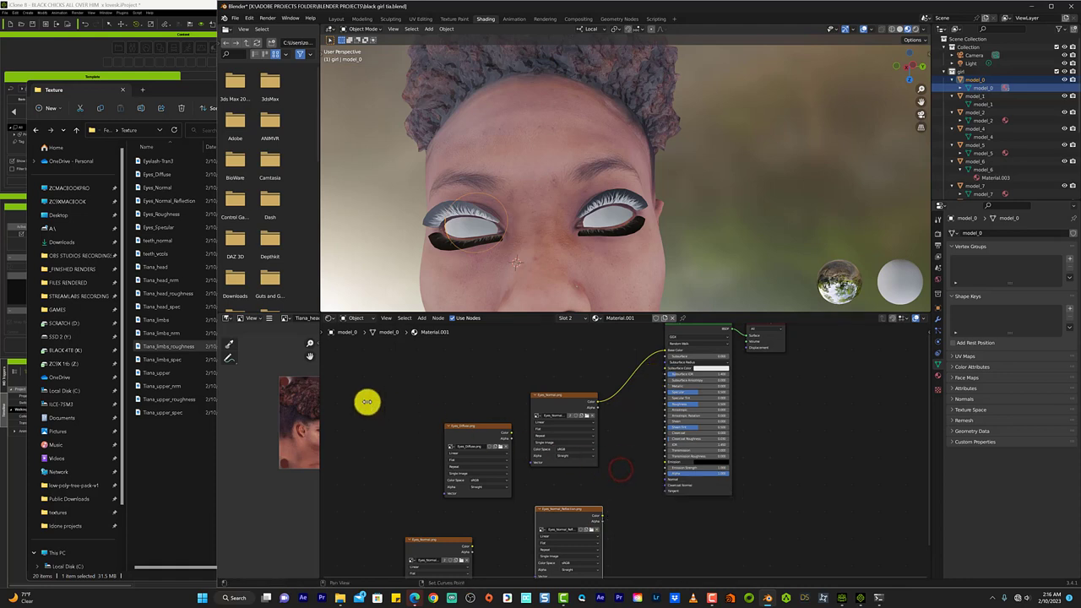
key(shift+a)
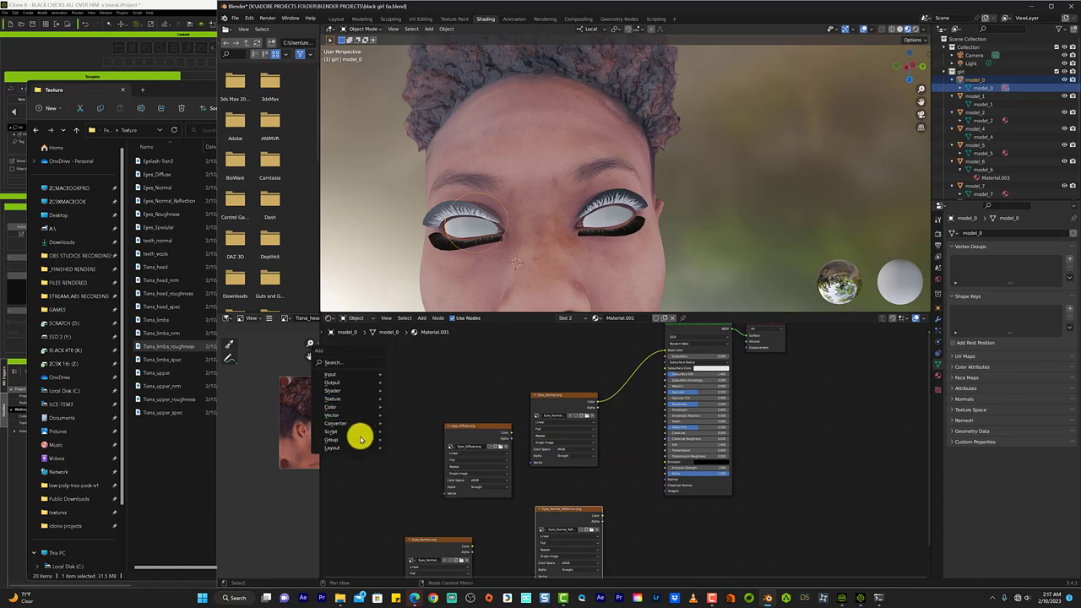
mouse_move(332, 414)
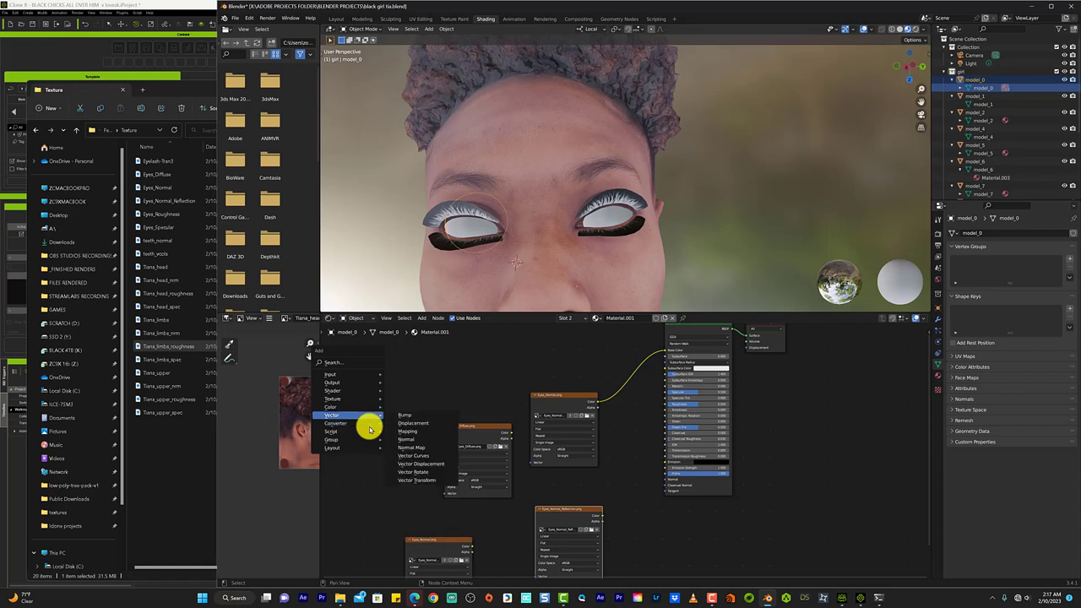
key(Up)
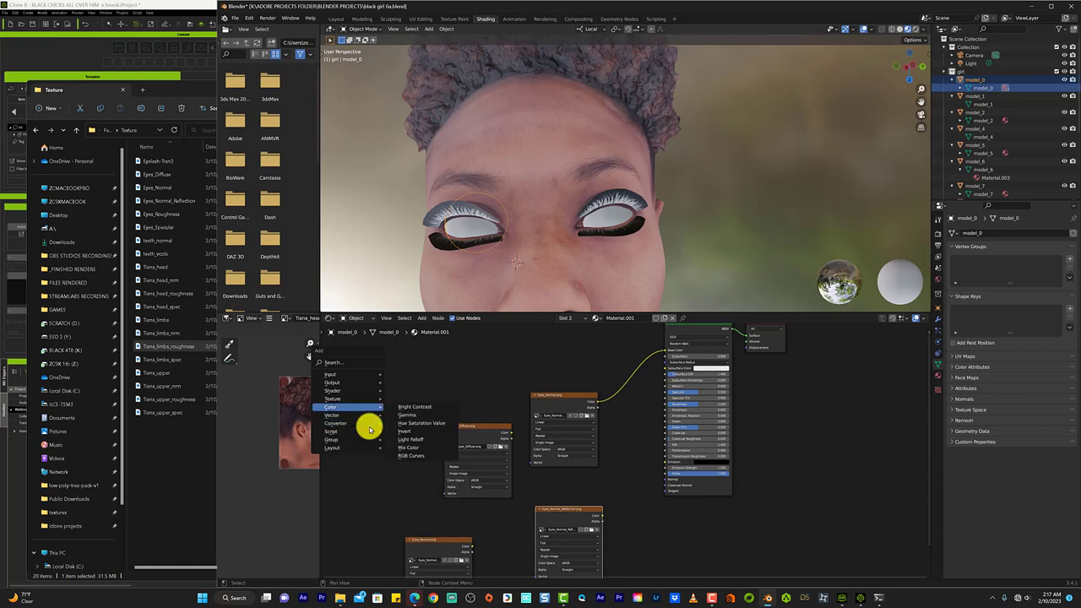
key(Up)
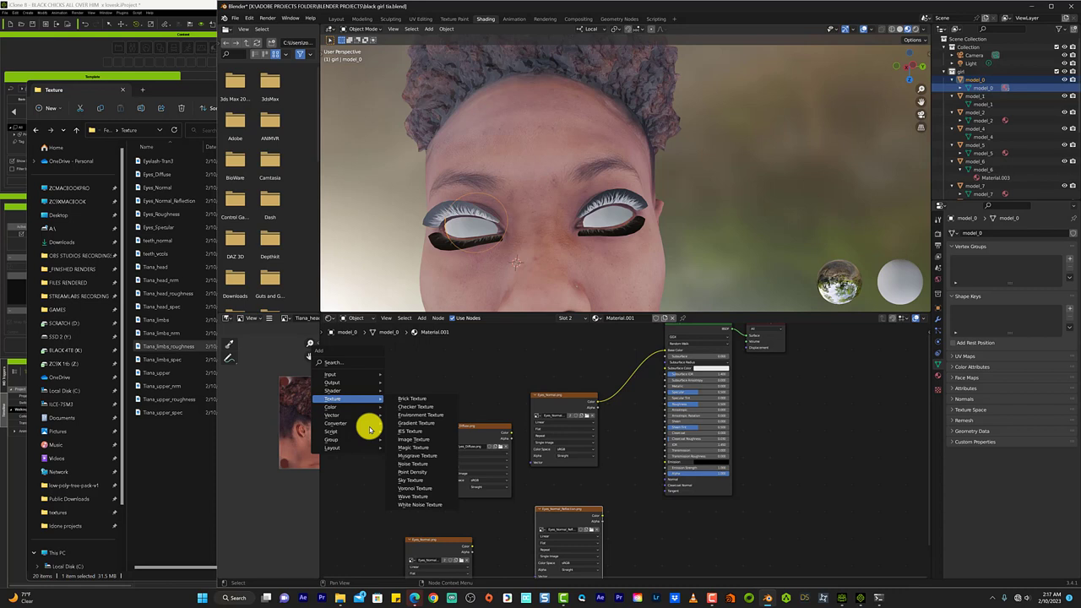
key(Up)
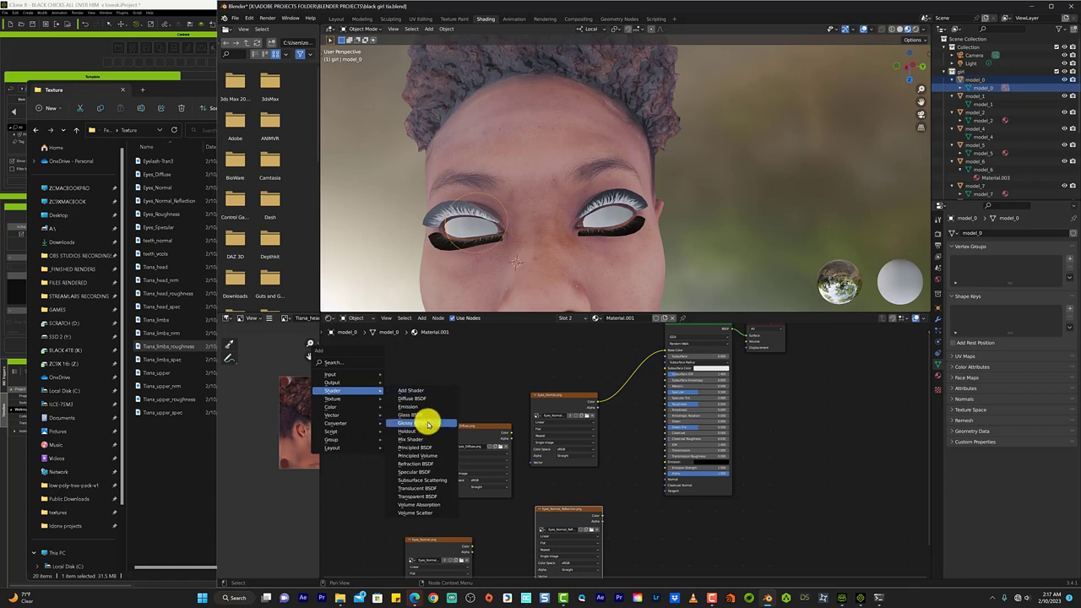
key(Up)
key(Up)
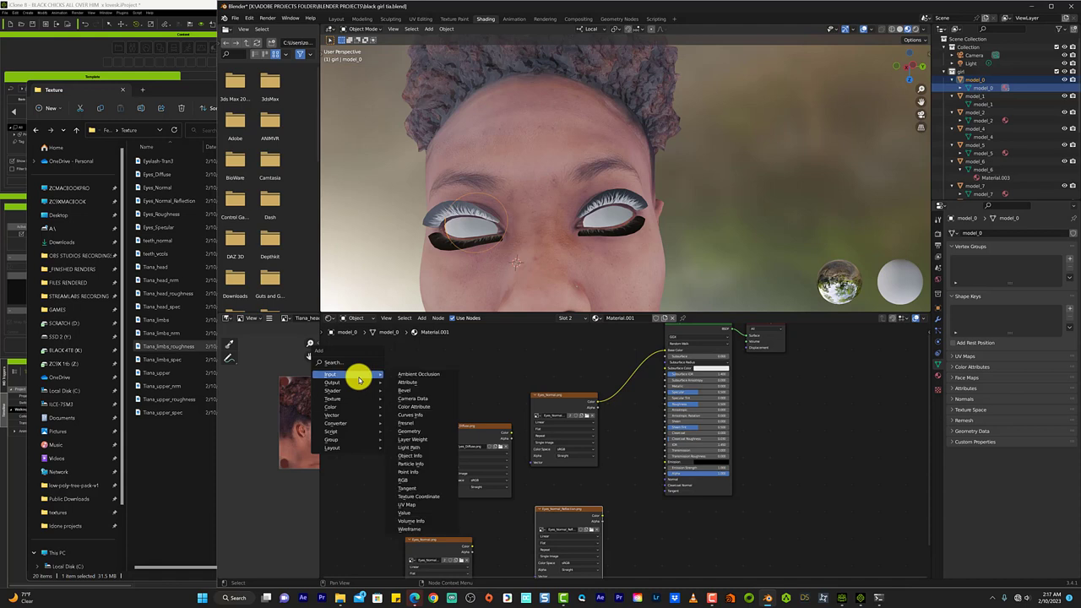
key(Down)
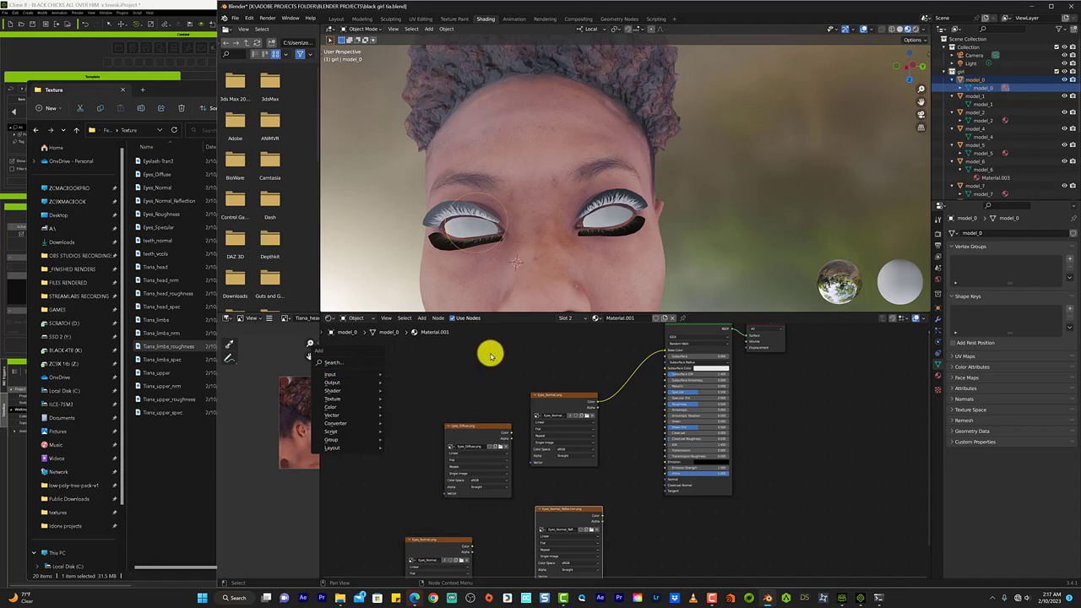
middle_drag(488, 354, 438, 397)
key(shift+a)
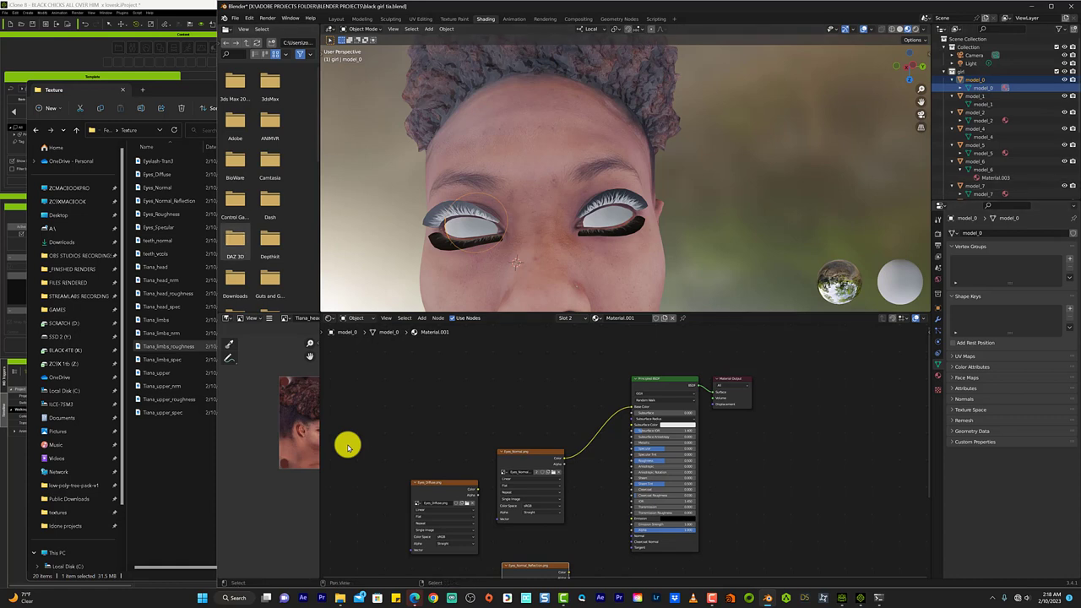
Step: Load Eyes_Roughness.png into the left image node and link its Color to Roughness
right_click(179, 196)
click(253, 458)
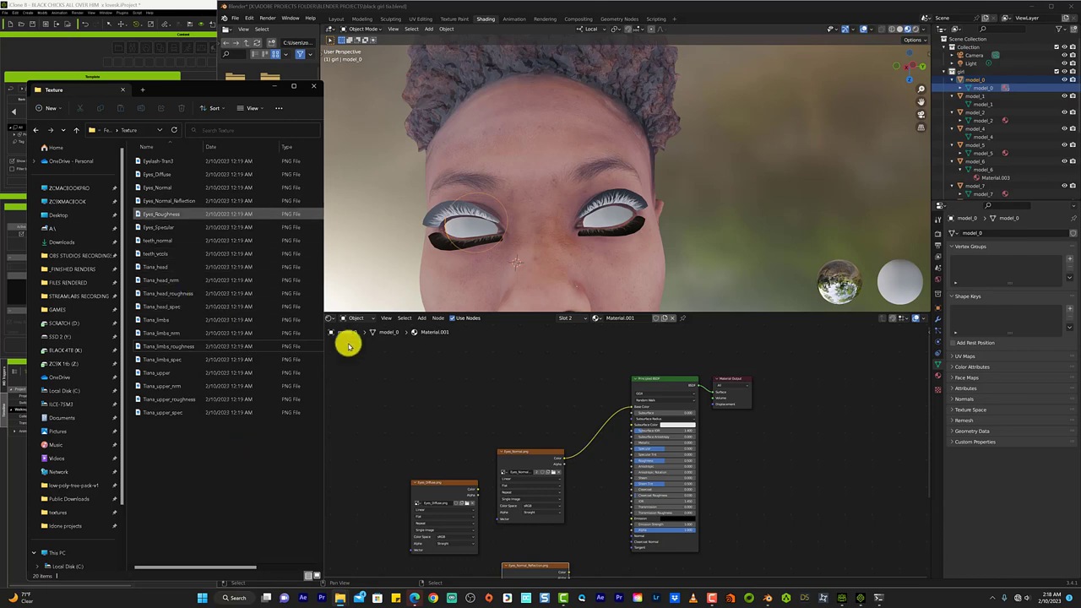
scroll(466, 381, up, 1)
scroll(463, 439, down, 2)
click(476, 499)
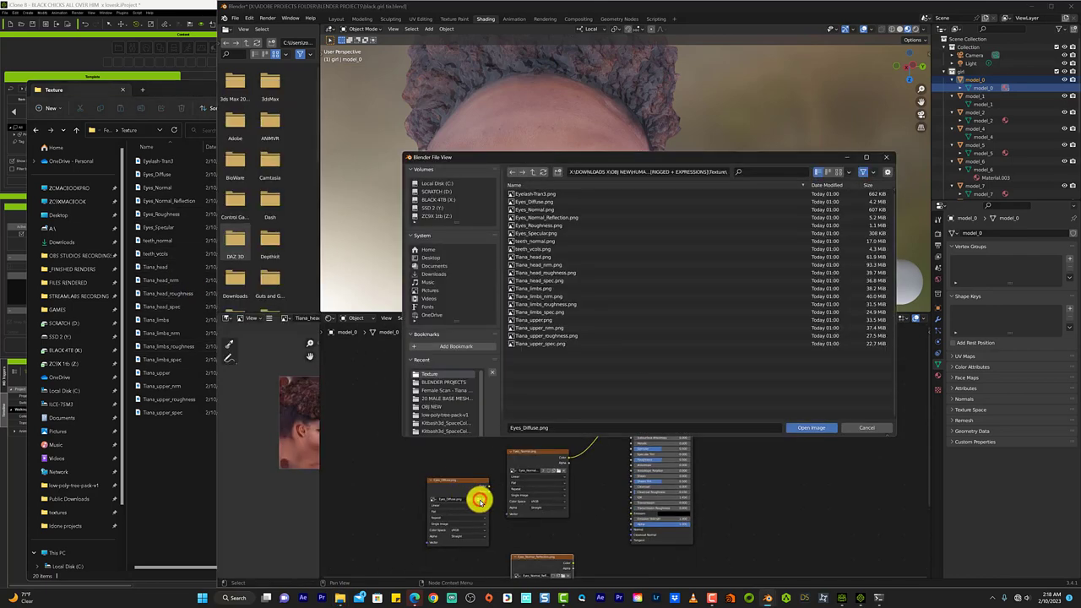
double_click(549, 228)
drag(486, 490, 579, 541)
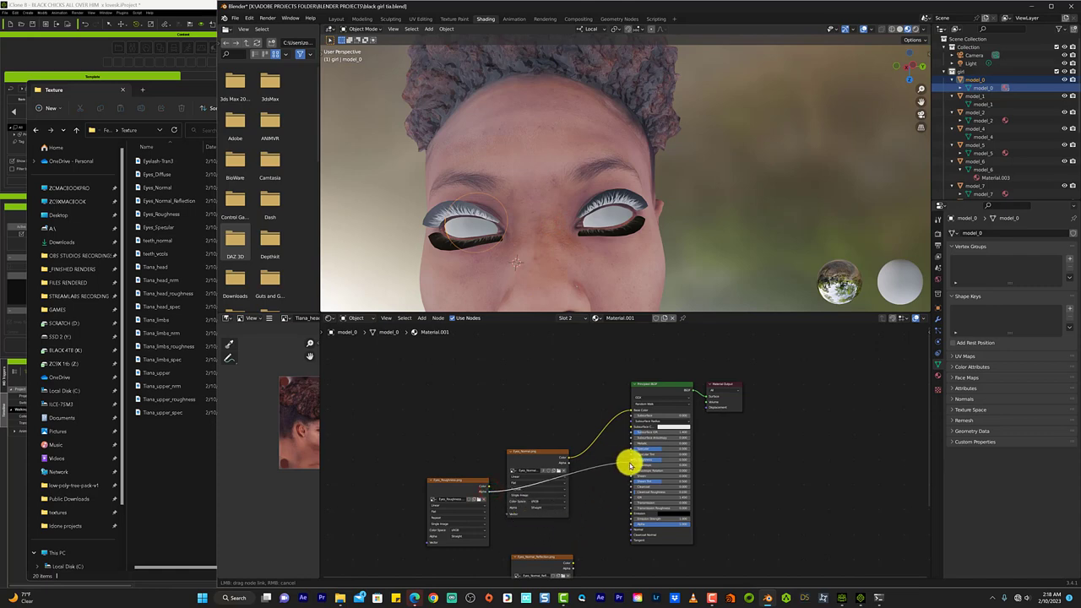
drag(580, 541, 633, 463)
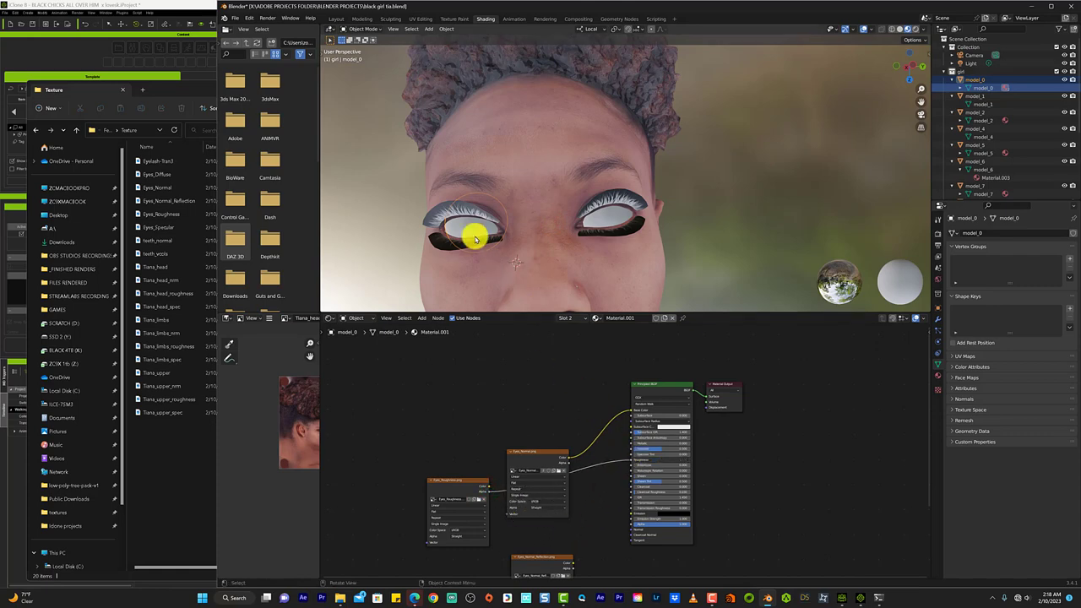
Step: Load an eye texture into the lower image node and connect its color to the shader
scroll(476, 236, up, 4)
scroll(475, 239, up, 2)
scroll(476, 239, up, 2)
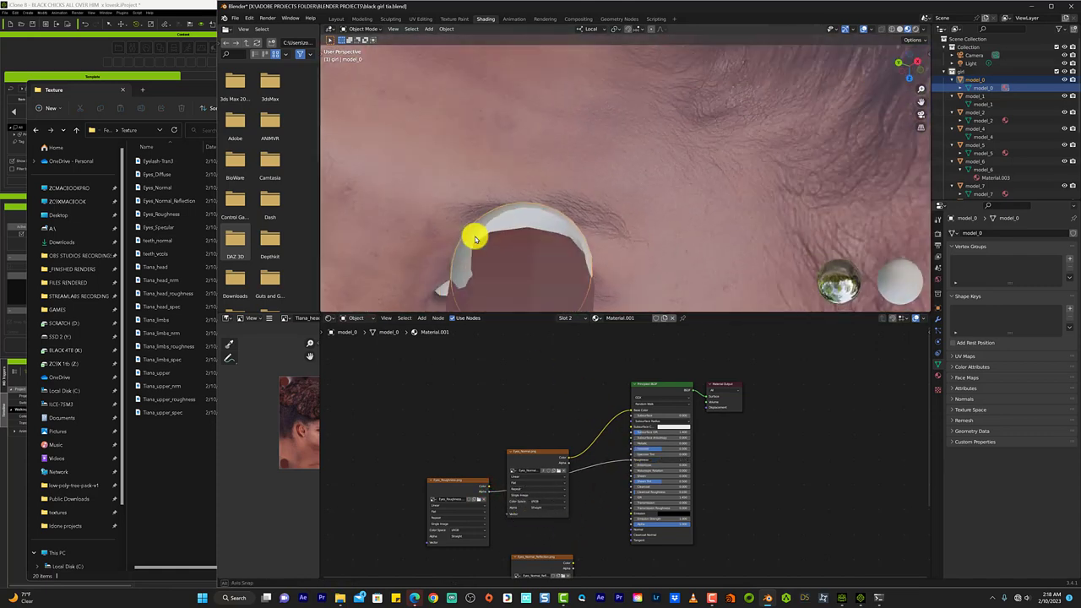
scroll(476, 239, down, 3)
scroll(475, 239, up, 4)
scroll(475, 236, down, 2)
scroll(420, 265, down, 2)
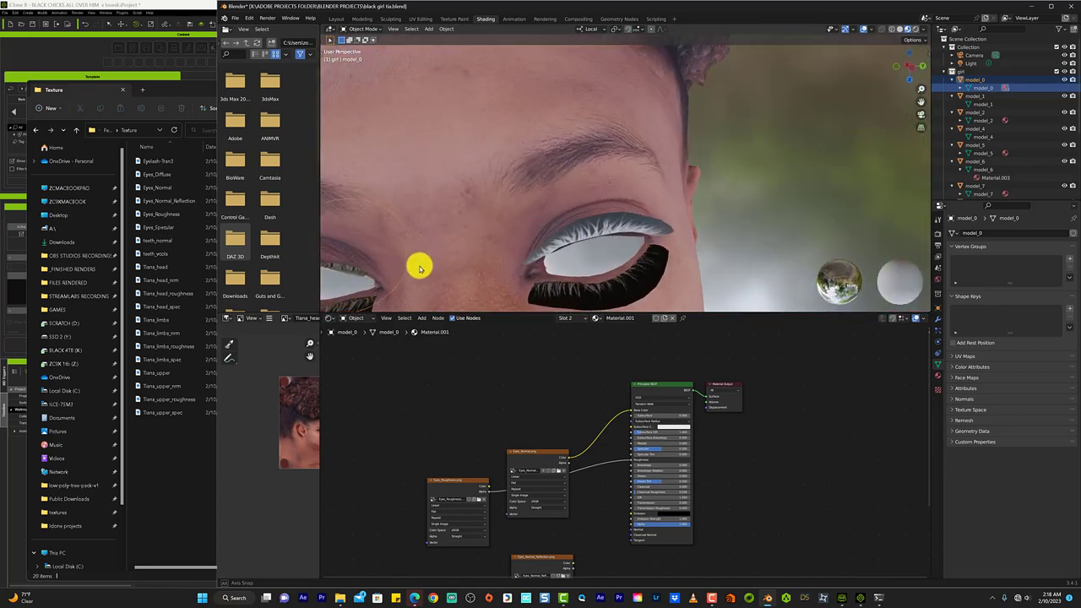
scroll(410, 270, down, 2)
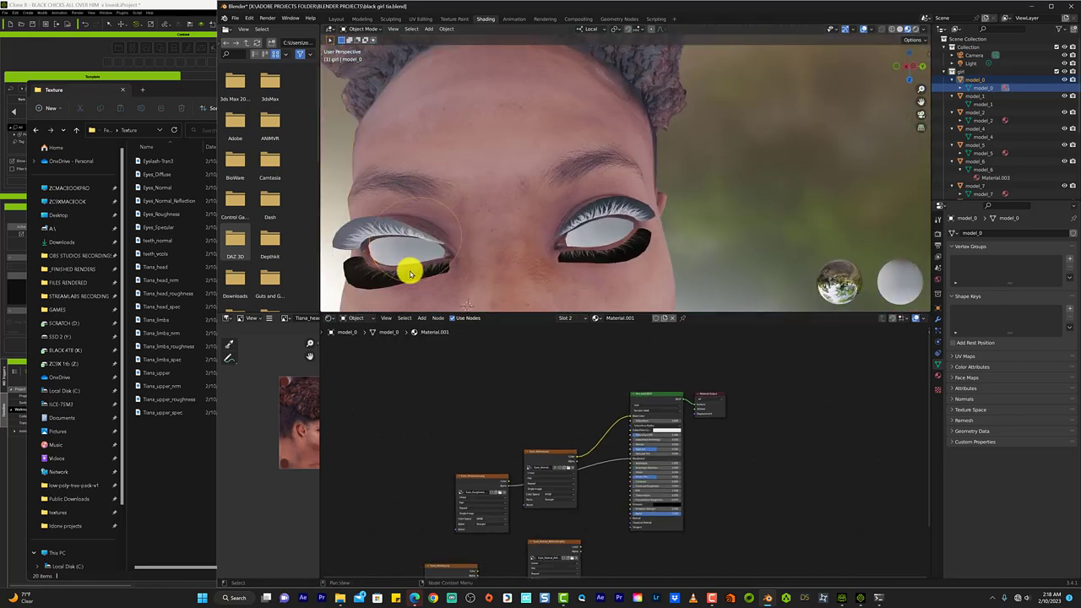
click(573, 556)
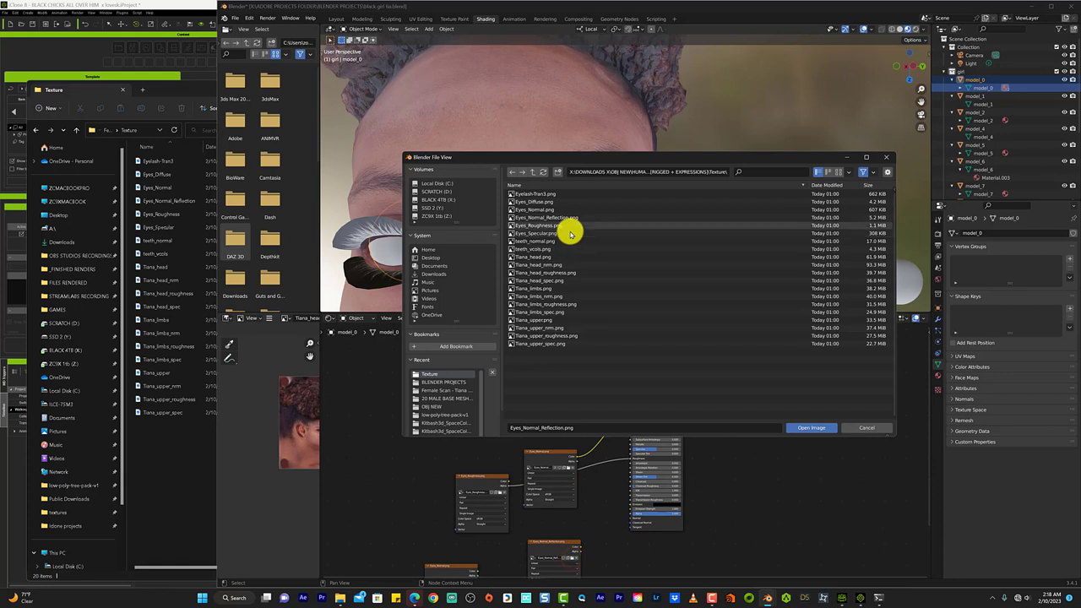
double_click(566, 227)
drag(580, 548, 632, 449)
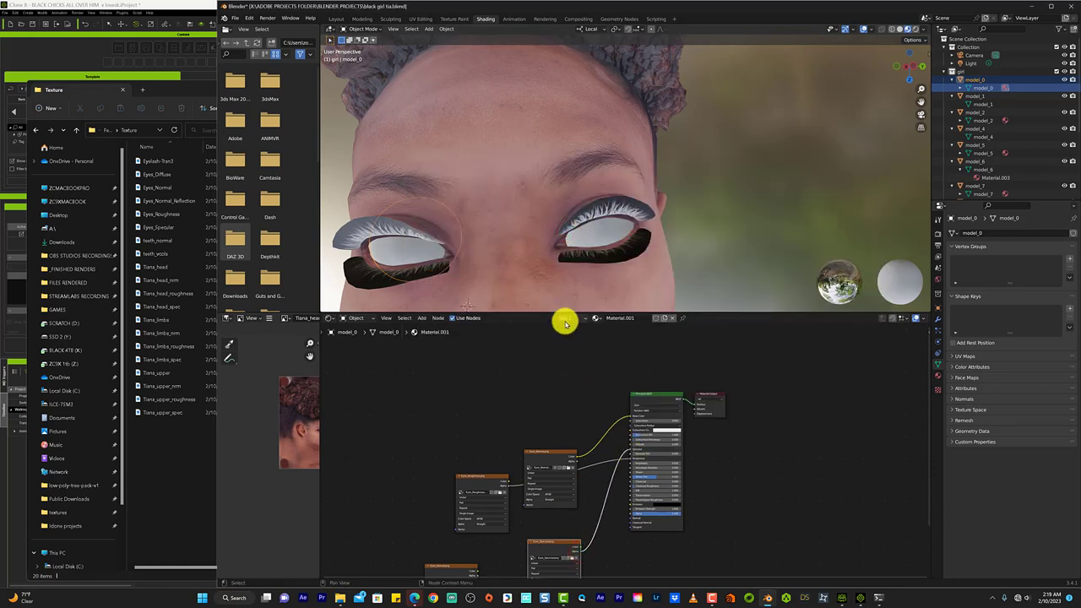
Step: Move the lower image node up near the shader and browse for another eye texture
scroll(572, 365, down, 1)
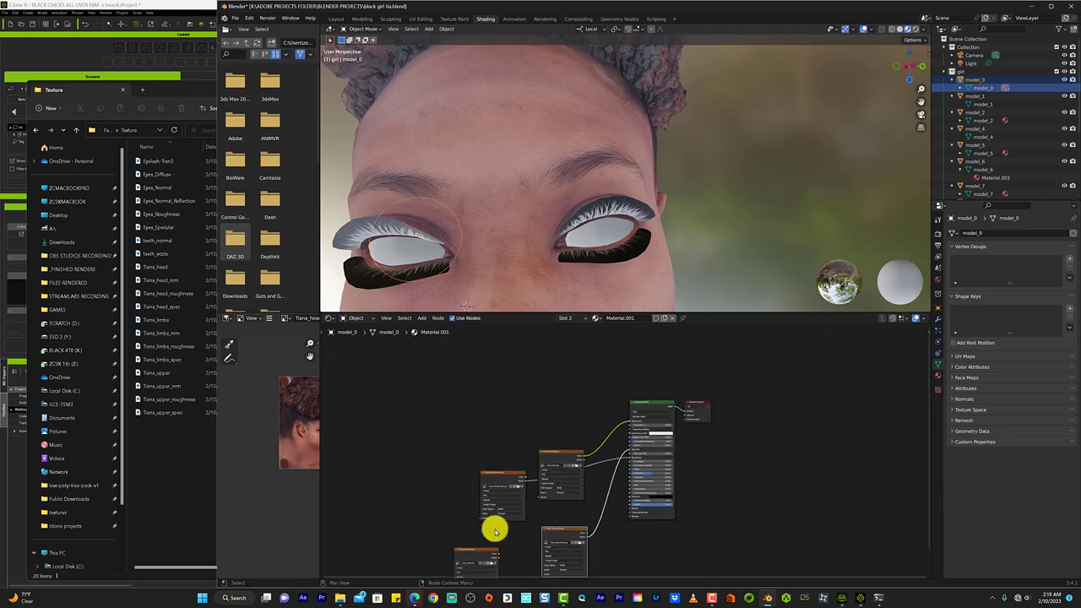
drag(485, 549, 551, 376)
scroll(550, 376, up, 2)
click(531, 366)
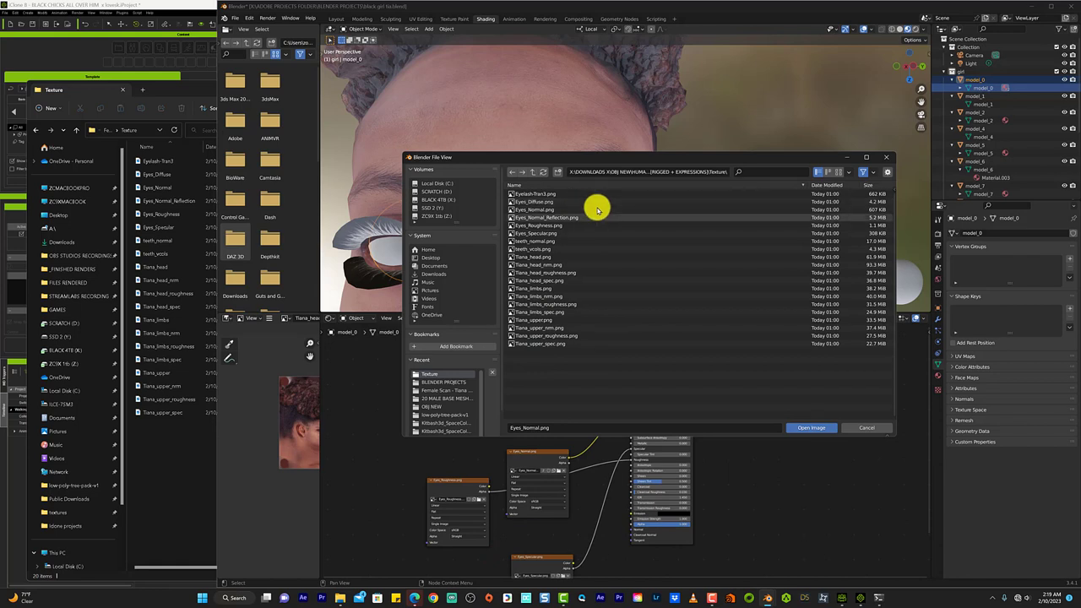
Step: Select Eyes_Diffuse.png in the file browser and open it as a new image node
click(591, 202)
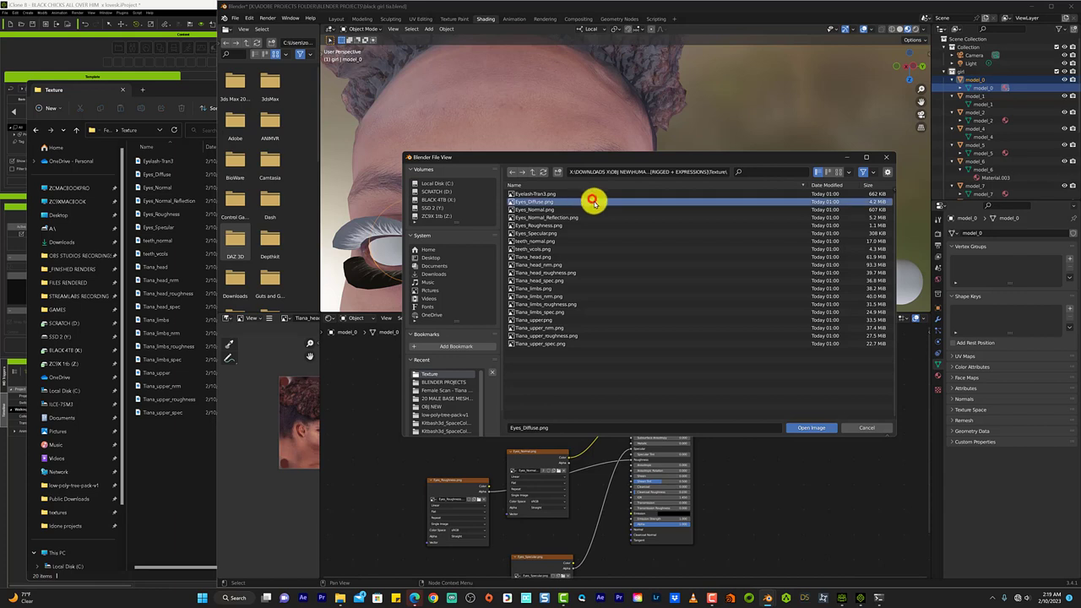
click(801, 428)
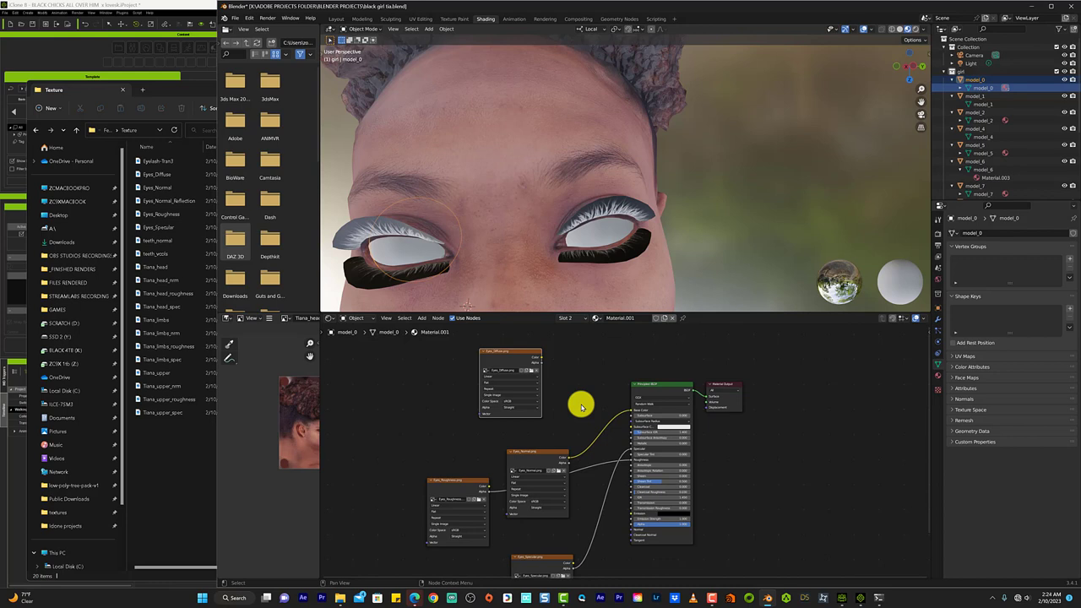
Step: Check the other models' materials in the Outliner, then select and frame model_14
click(527, 313)
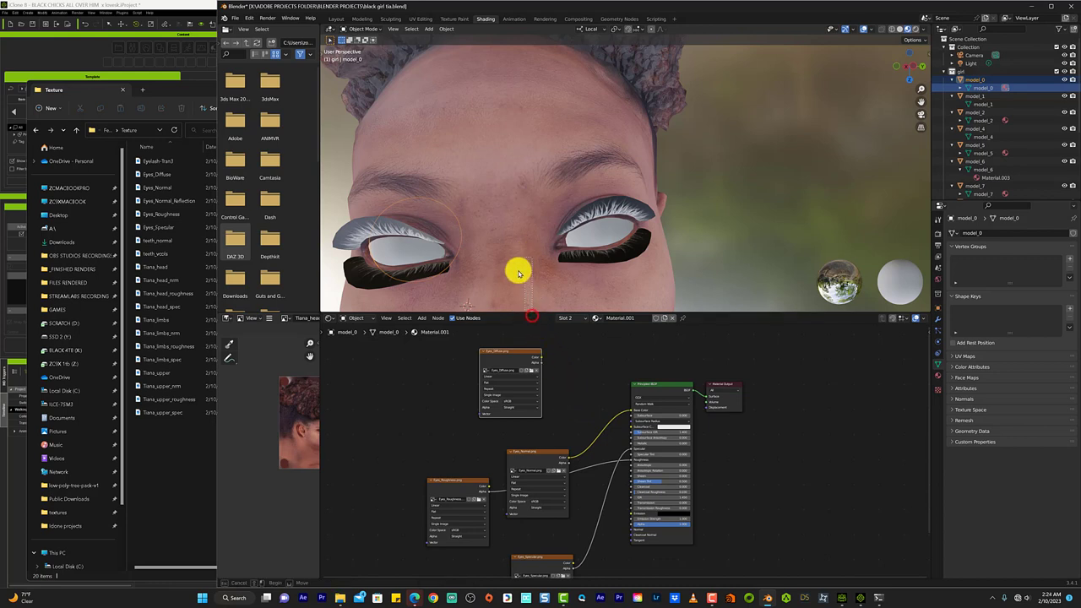
click(982, 159)
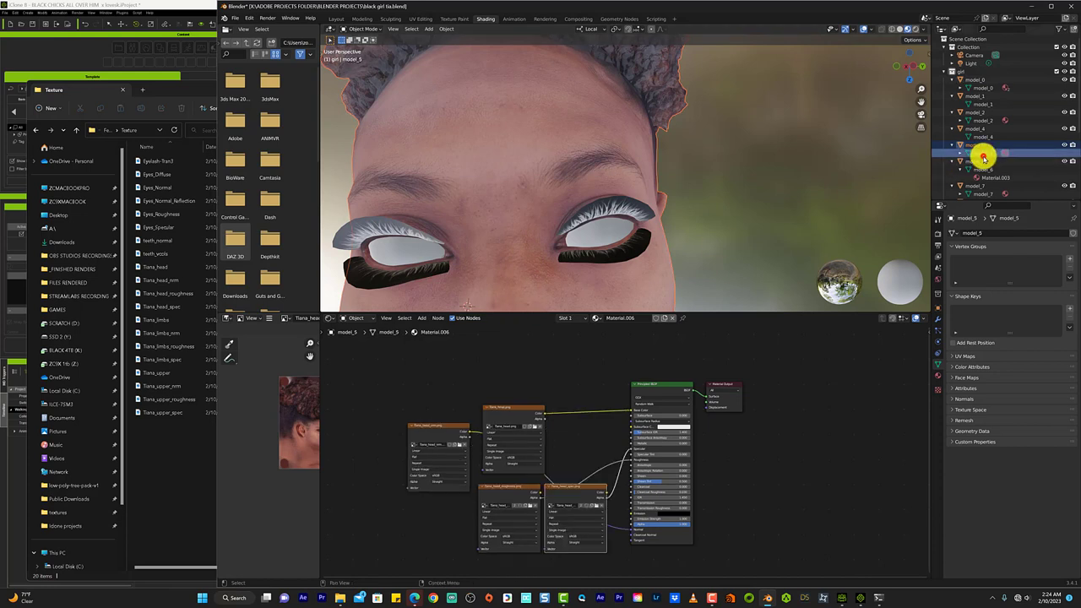
click(980, 111)
click(982, 104)
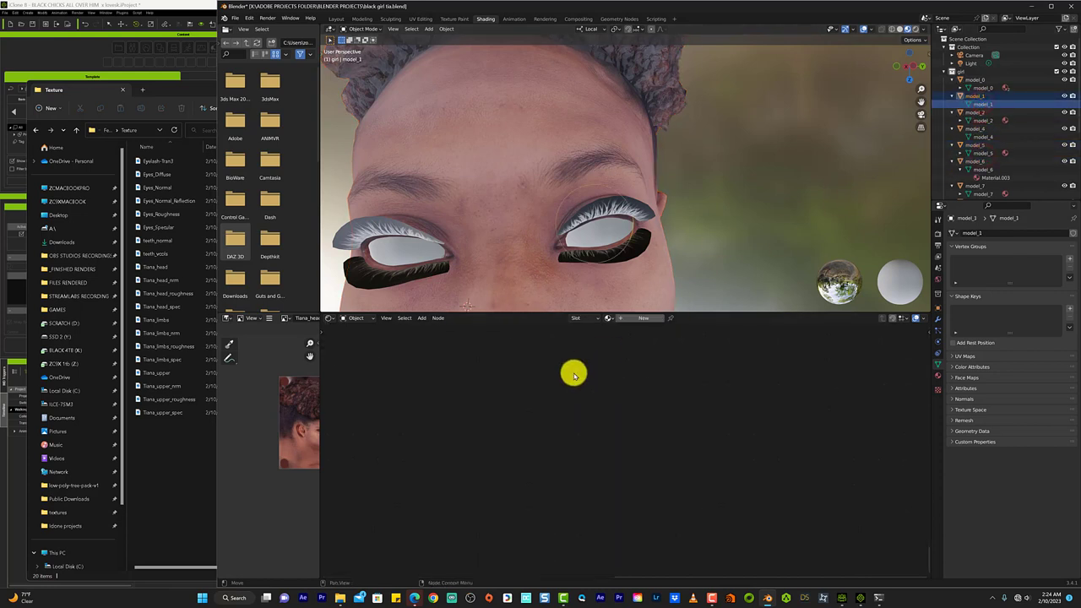
scroll(1005, 118, down, 5)
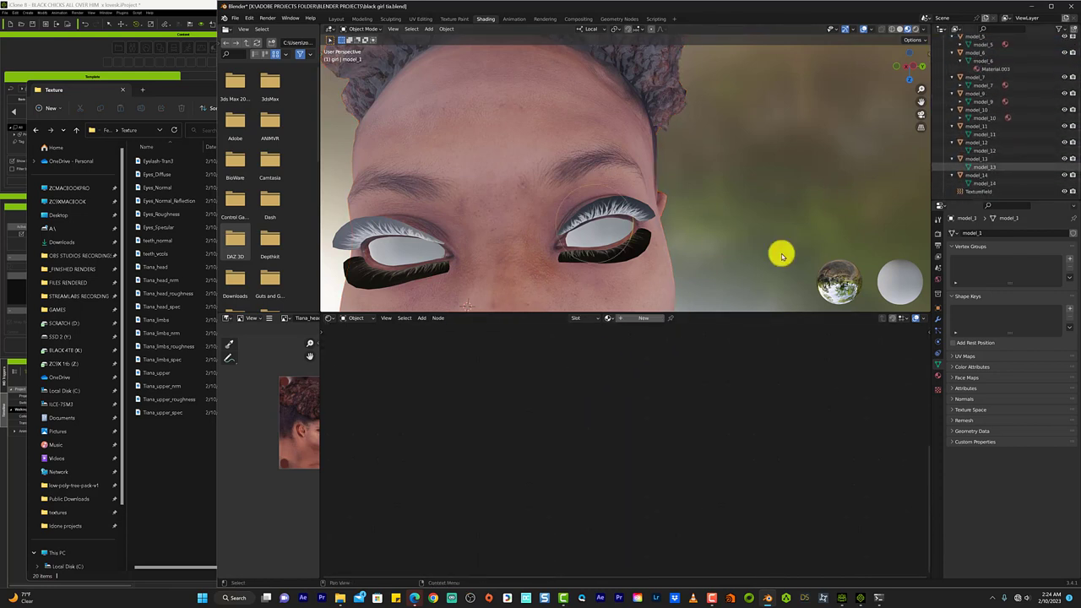
click(992, 133)
click(985, 151)
click(985, 166)
click(987, 182)
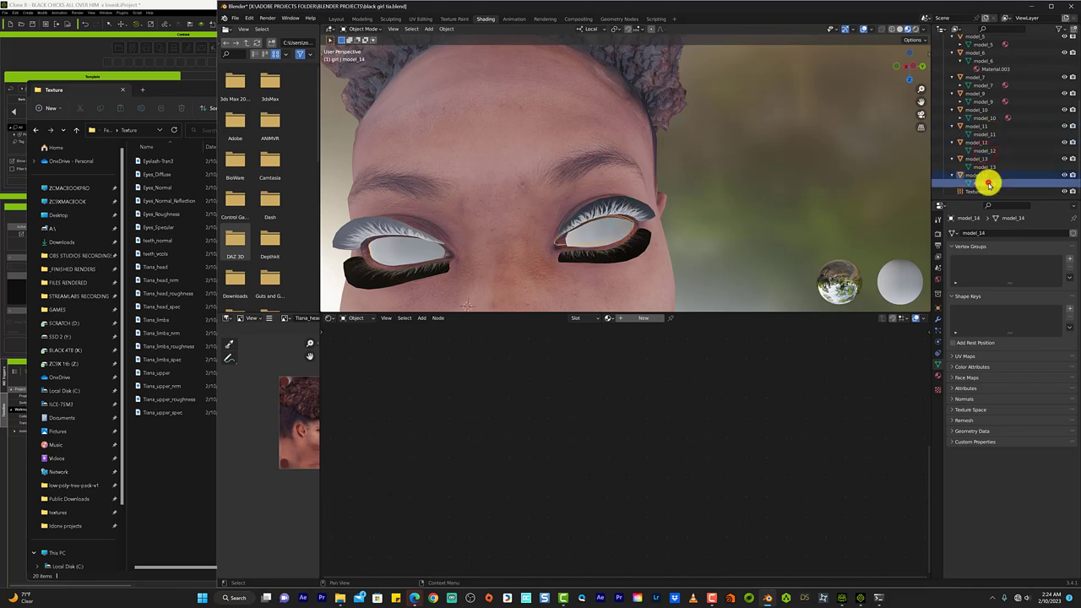
key(KP_Decimal)
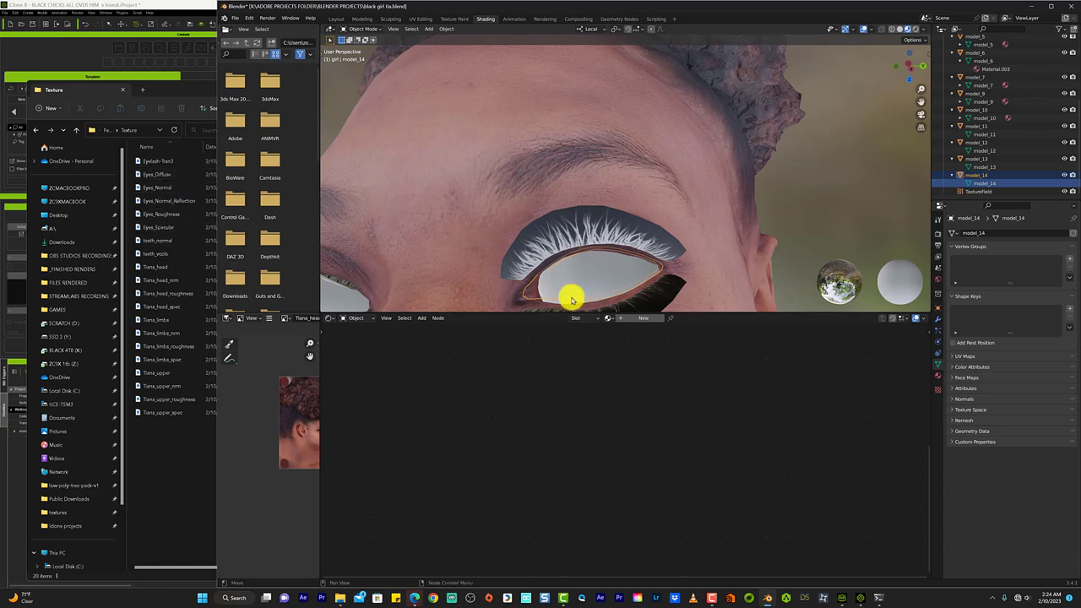
Step: Create Material.009 for model_14 and add a node beside its Principled BSDF
click(642, 318)
right_click(534, 389)
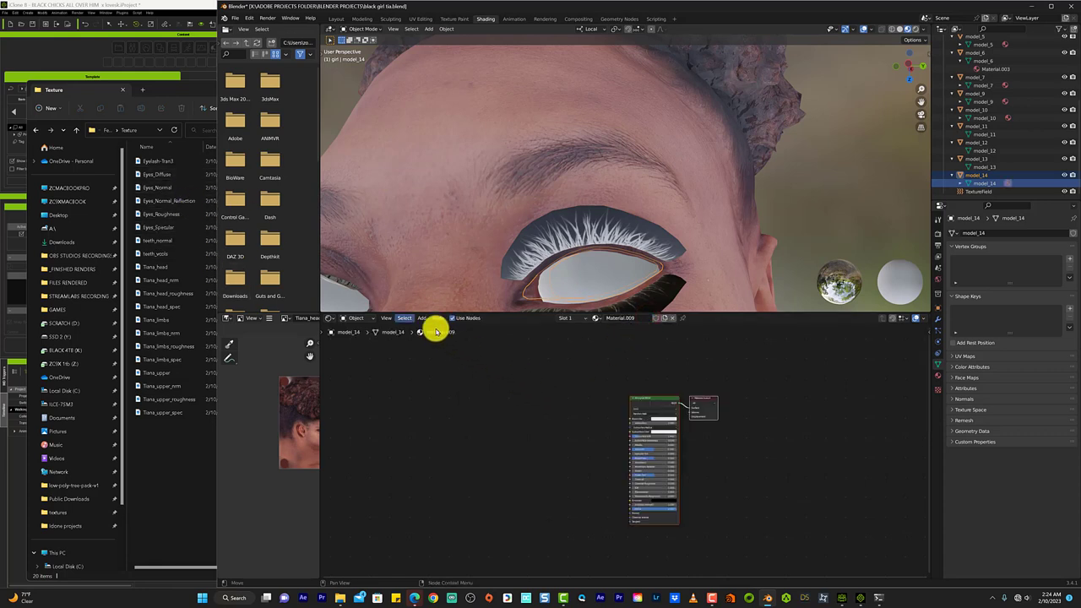
click(421, 318)
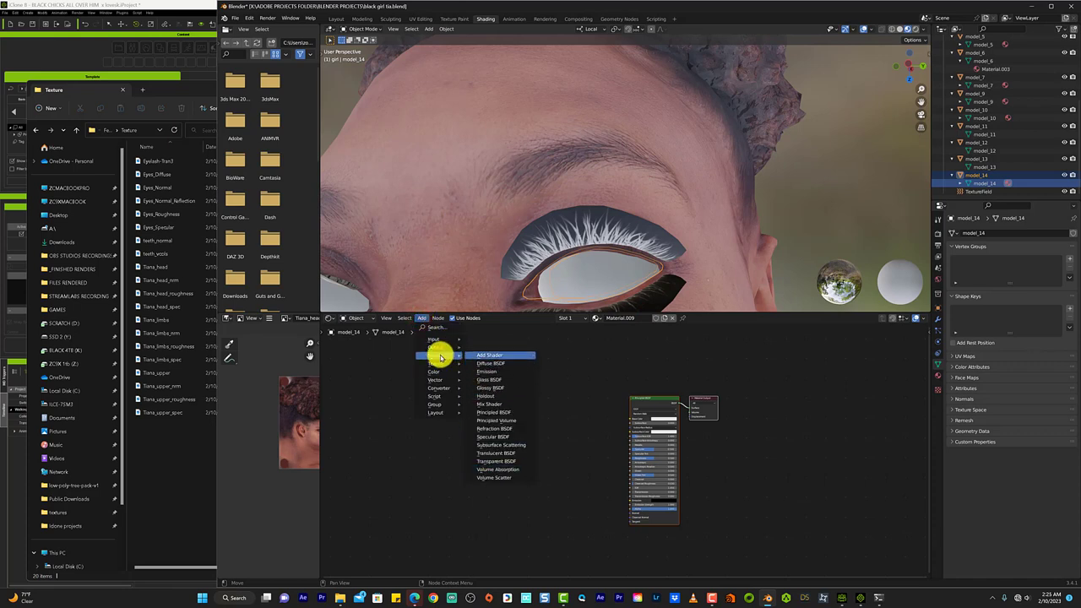
click(509, 403)
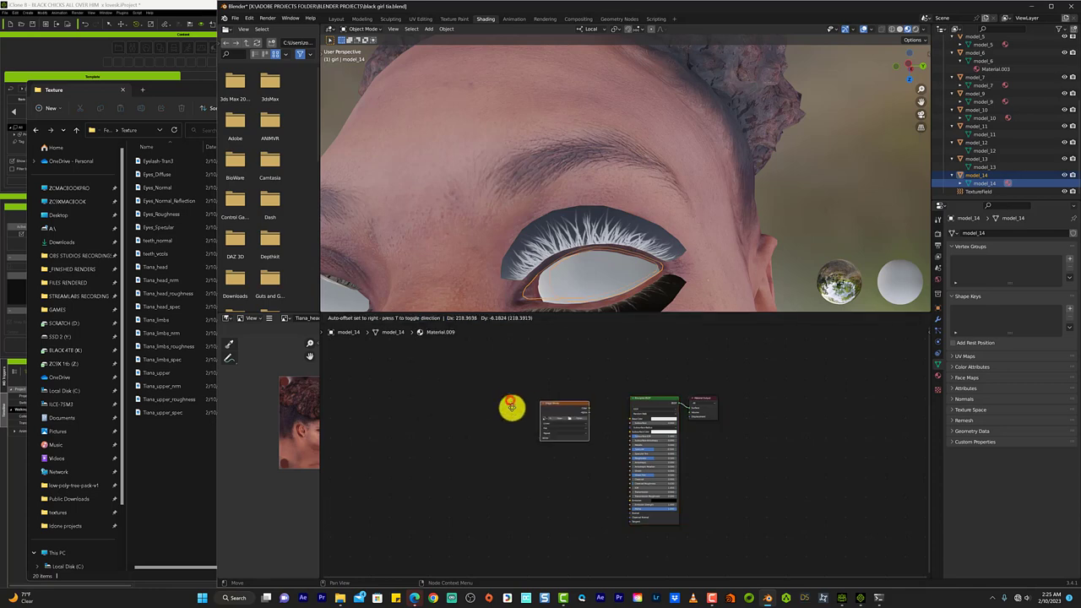